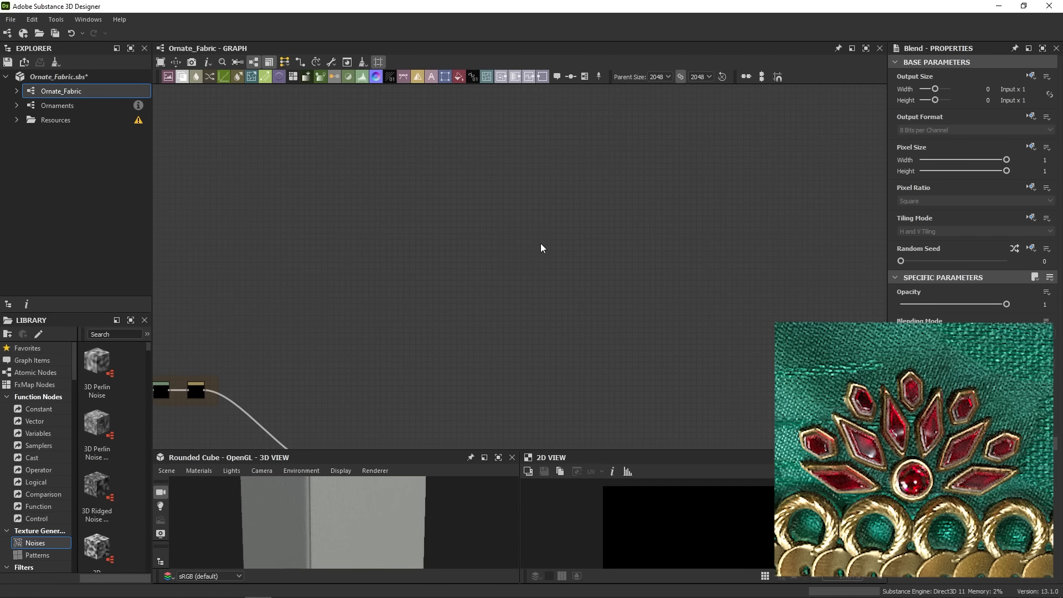
# Add a Shape node in the empty graph area, set its pattern to Bell and reduce its scale.
pyautogui.press('space')
pyautogui.write('shap')
pyautogui.click(589, 252)
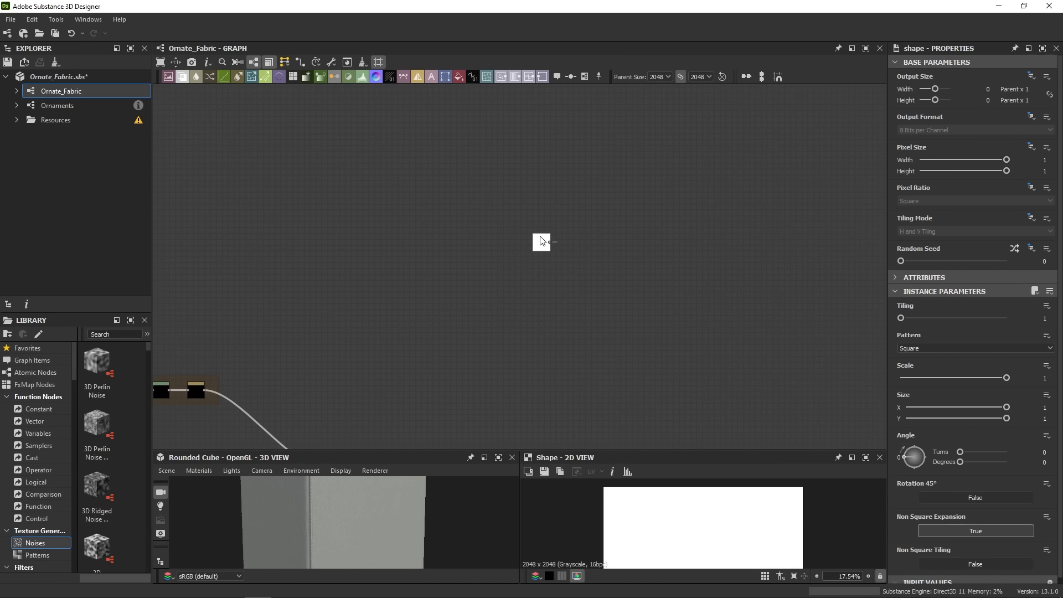
pyautogui.moveTo(611, 449); pyautogui.dragTo(610, 322)
pyautogui.click(980, 347)
pyautogui.click(946, 377)
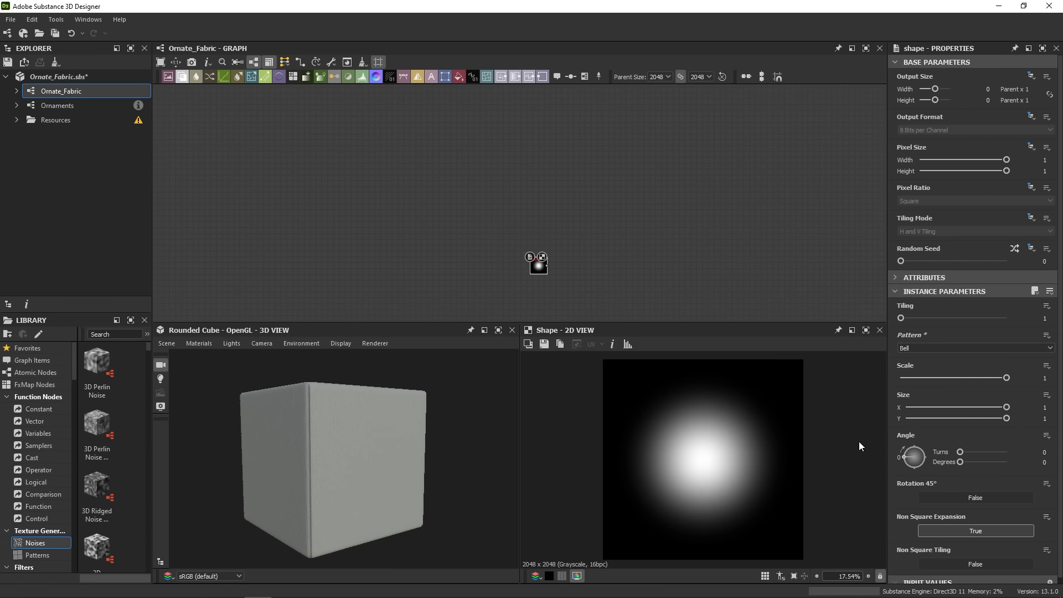
pyautogui.moveTo(978, 373); pyautogui.dragTo(944, 377)
# Add a Transformation 2D node fed by the bell shape, set its Y offset to -0.29 and place it beside the shape.
pyautogui.moveTo(556, 287); pyautogui.dragTo(499, 216, button='middle')
pyautogui.press('space')
pyautogui.write('transform')
pyautogui.press('Return')
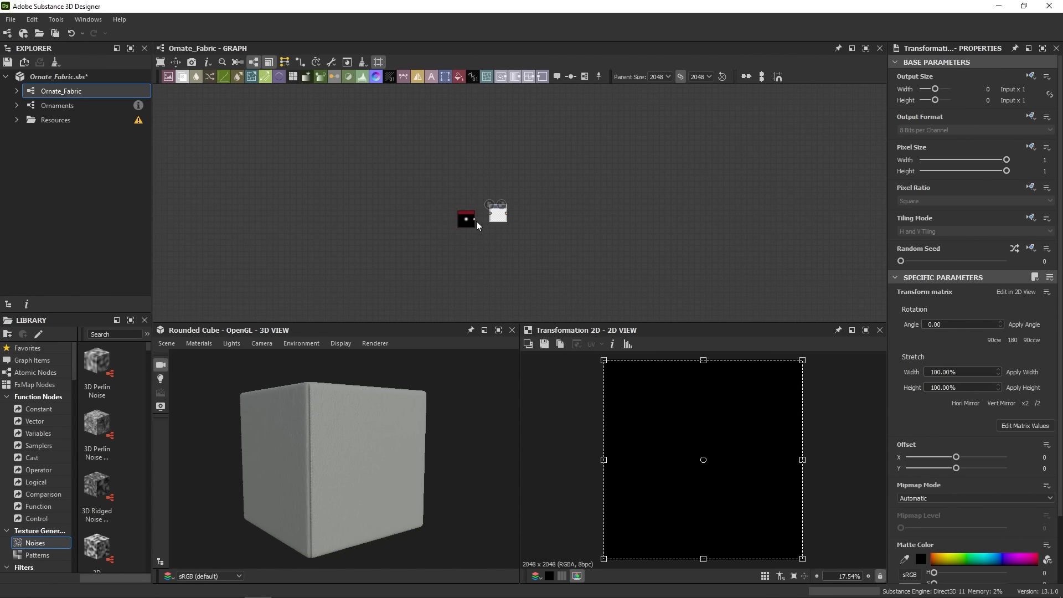
pyautogui.scroll(3, 476, 221)
pyautogui.moveTo(471, 224); pyautogui.dragTo(503, 211)
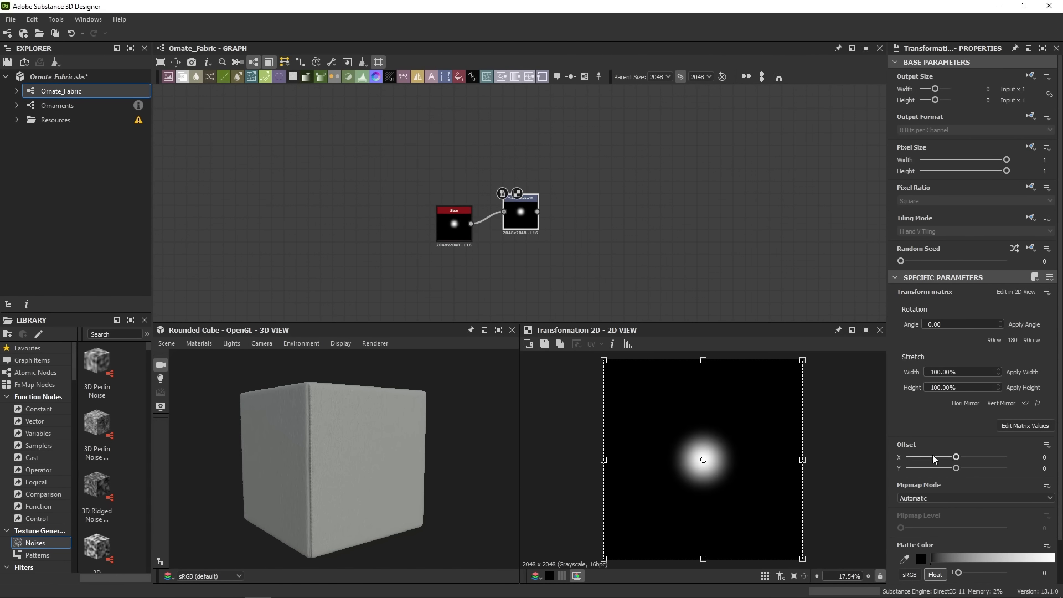
pyautogui.moveTo(943, 468); pyautogui.dragTo(928, 469)
pyautogui.moveTo(523, 215); pyautogui.dragTo(524, 231)
pyautogui.click(563, 240)
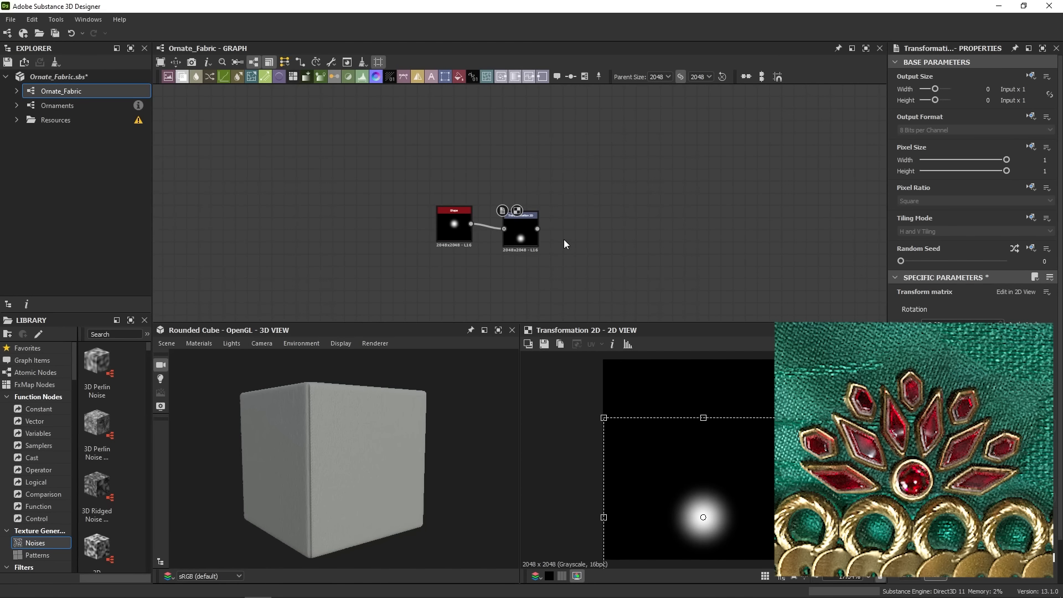
# Add a second Shape node above with the Square pattern, scale 0.54 and an angle of 45 degrees.
pyautogui.moveTo(548, 166); pyautogui.dragTo(542, 239, button='middle')
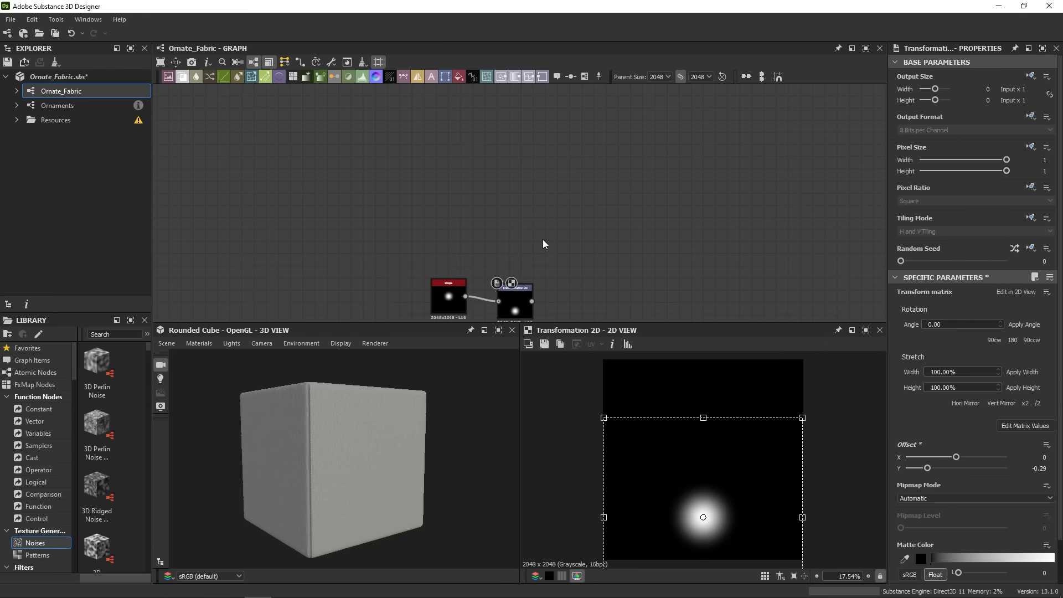
pyautogui.moveTo(543, 240); pyautogui.dragTo(578, 217, button='middle')
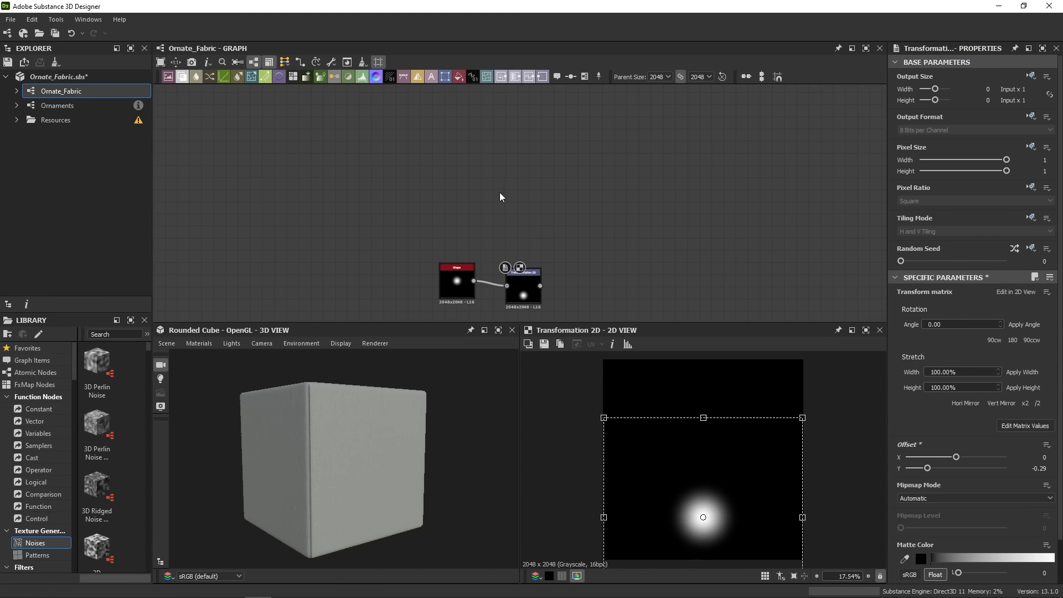
pyautogui.moveTo(465, 147); pyautogui.dragTo(473, 226, button='middle')
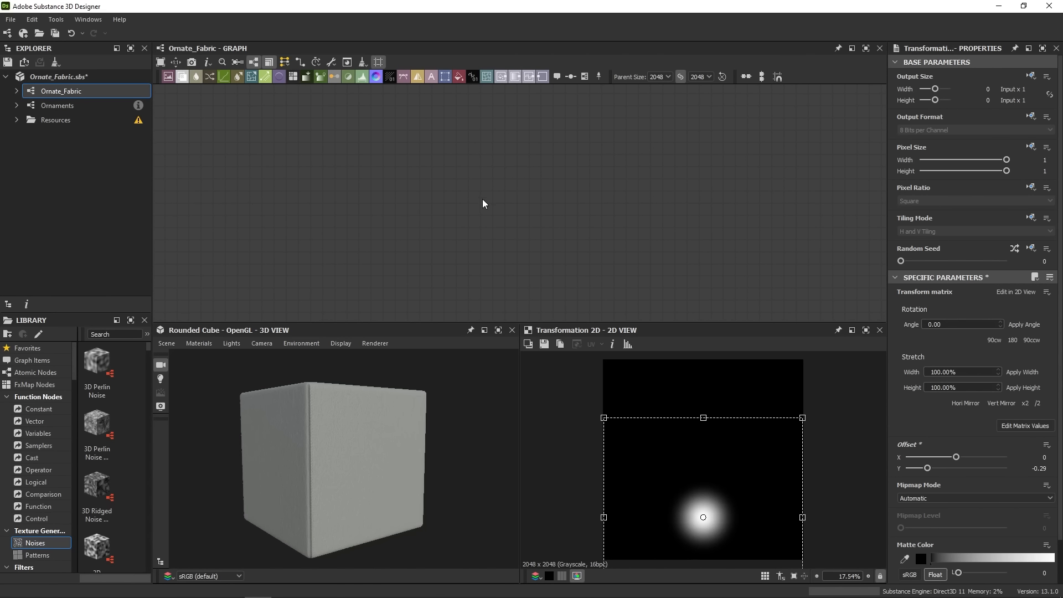
pyautogui.press('space')
pyautogui.write('shape')
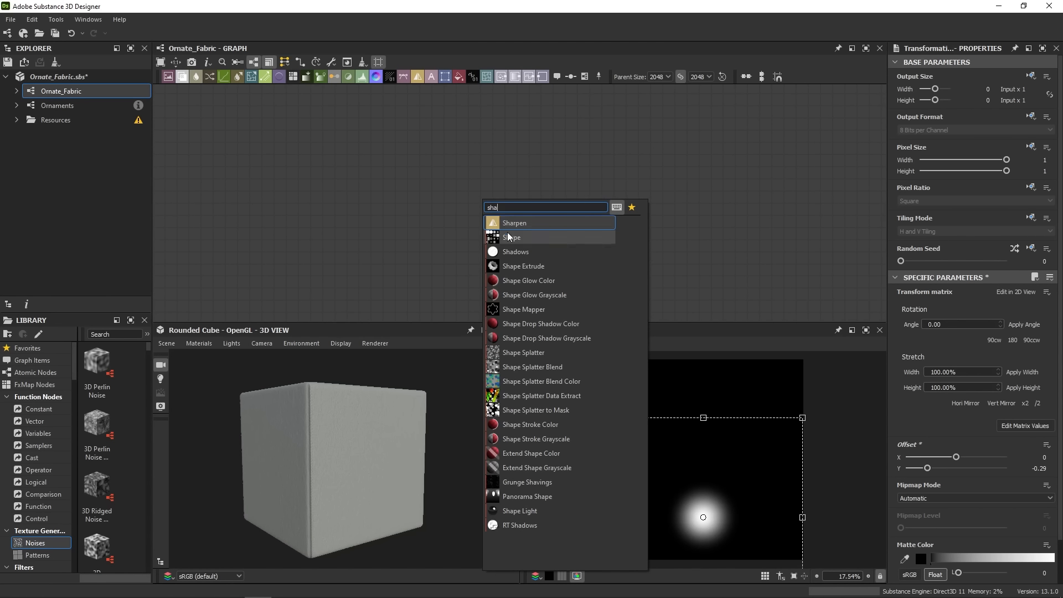
pyautogui.click(504, 228)
pyautogui.click(954, 347)
pyautogui.click(941, 357)
pyautogui.moveTo(991, 379); pyautogui.dragTo(957, 377)
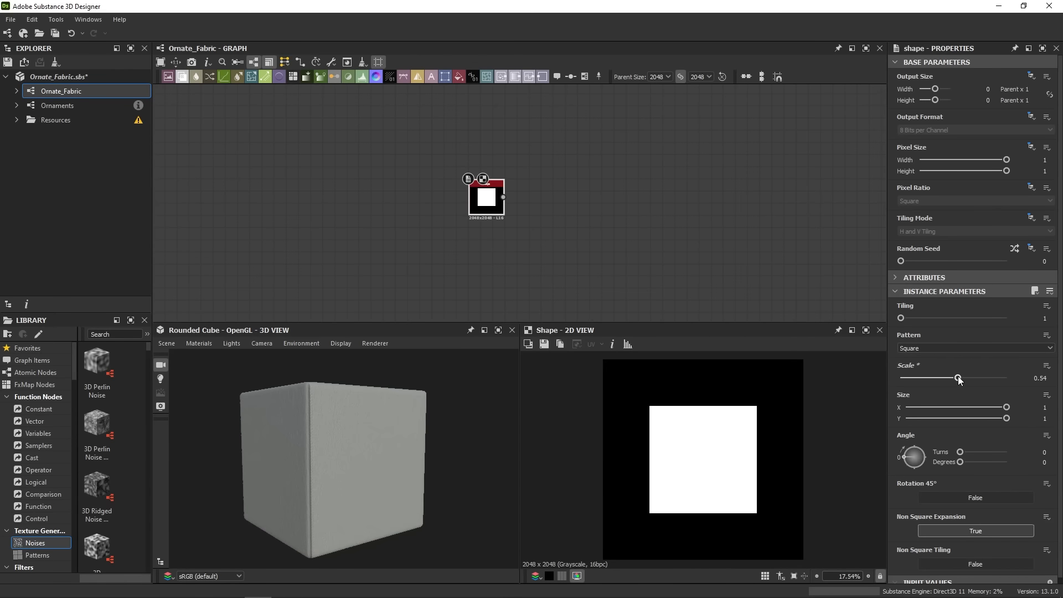
pyautogui.write('45')
pyautogui.press('Return')
# Add a Transformation 2D node after the square shape and squeeze it horizontally to about half width into a narrow diamond.
pyautogui.press('space')
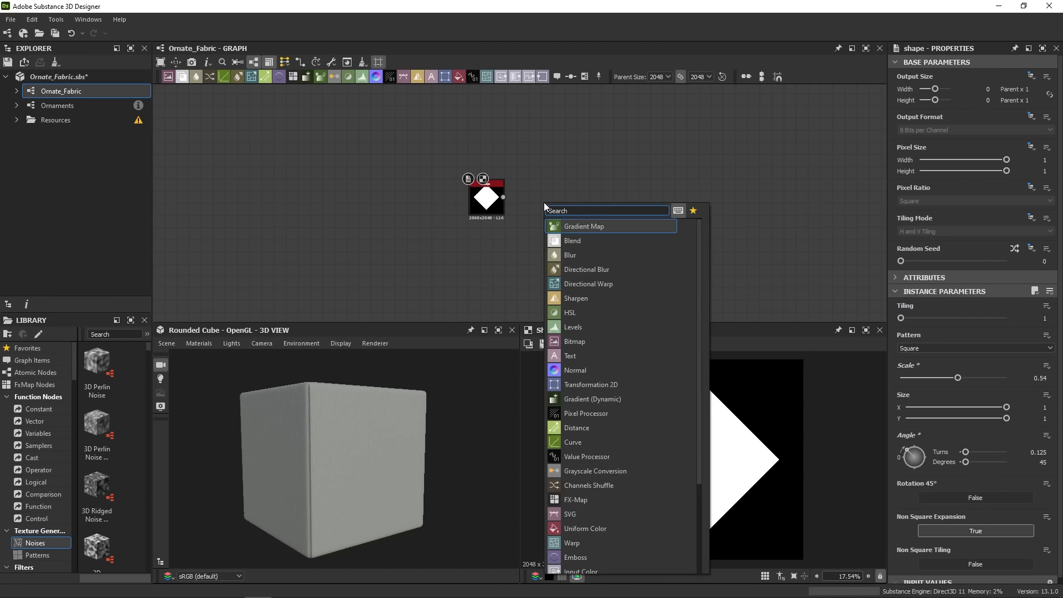
pyautogui.write('2')
pyautogui.click(606, 235)
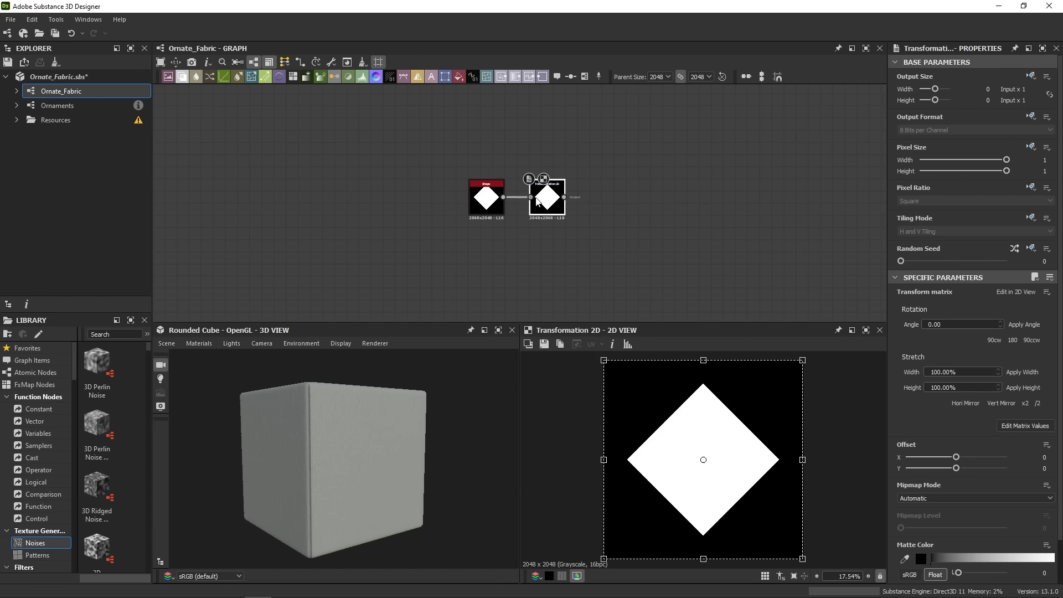
pyautogui.moveTo(802, 459); pyautogui.dragTo(754, 460)
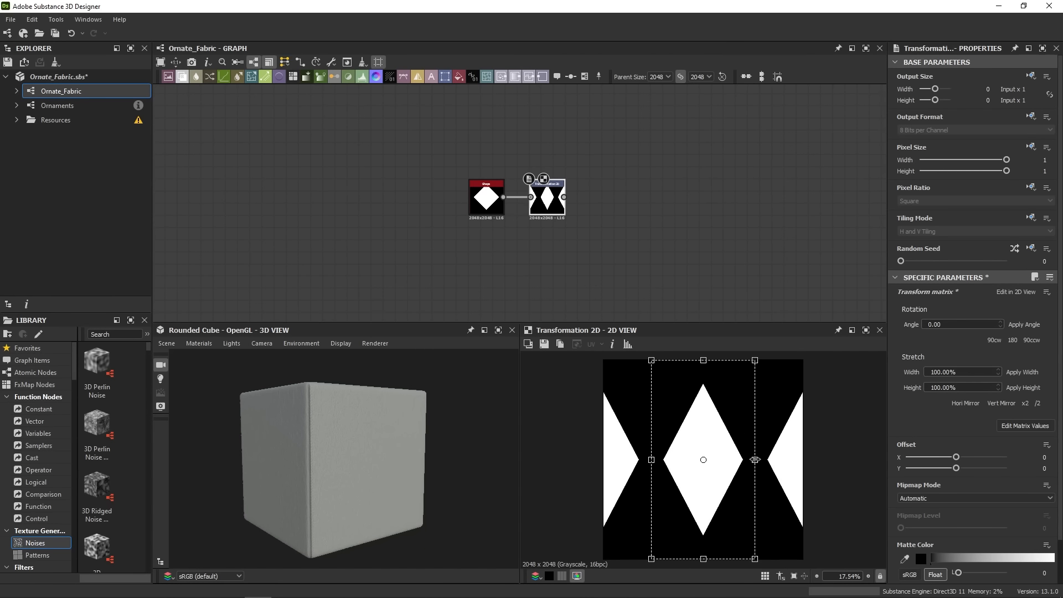
# Override the diamond transformation's tiling mode and set it to No Tiling.
pyautogui.click(1031, 218)
pyautogui.click(999, 259)
pyautogui.click(944, 231)
pyautogui.click(921, 240)
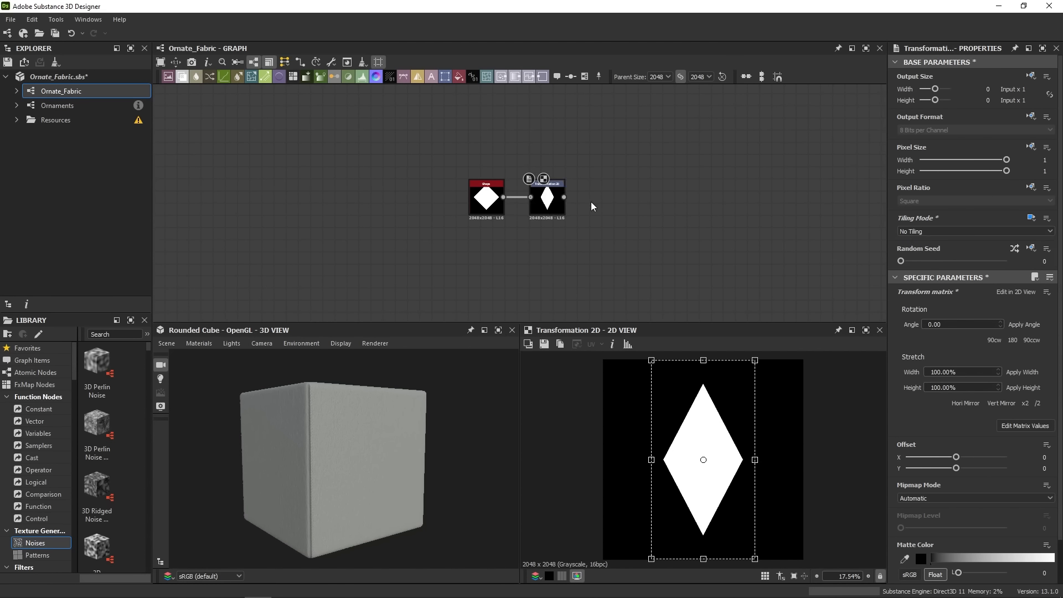
# Add a Bevel node and feed the diamond's Transformation 2D output into it.
pyautogui.scroll(6, 689, 443)
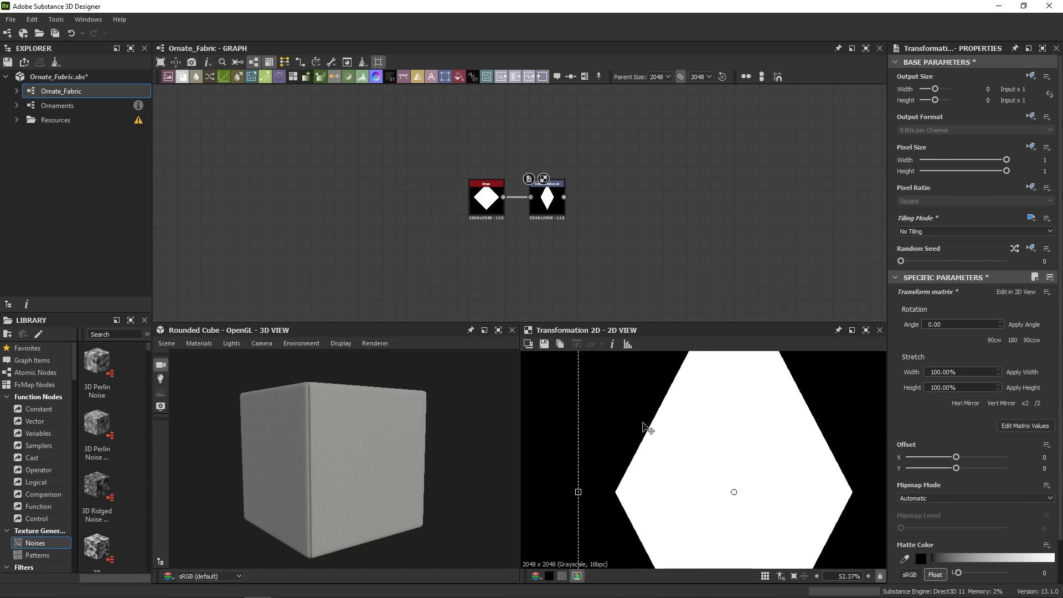
pyautogui.scroll(-5, 667, 409)
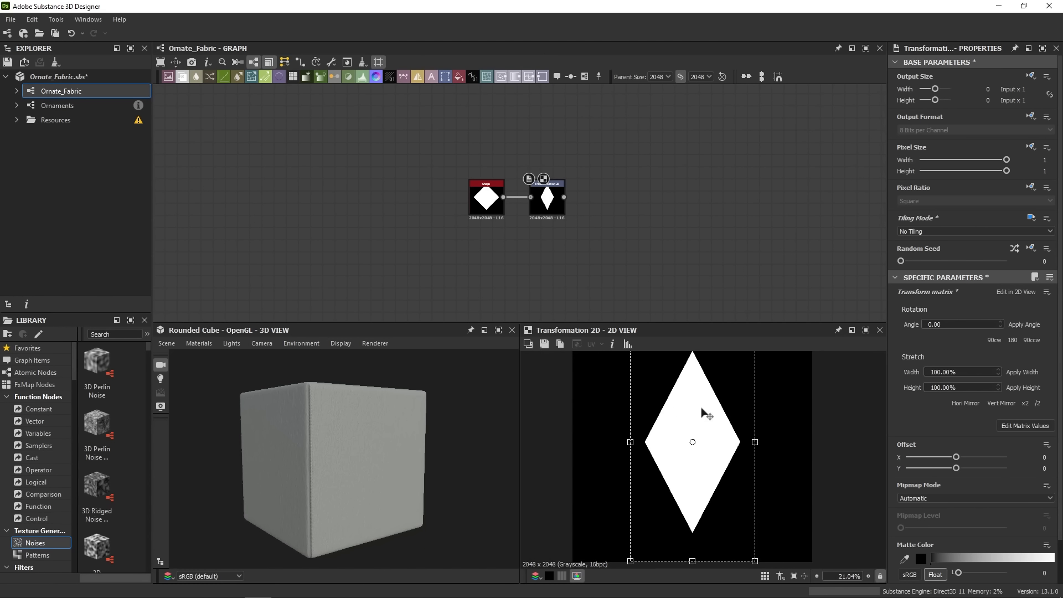
pyautogui.moveTo(674, 374); pyautogui.dragTo(671, 391, button='middle')
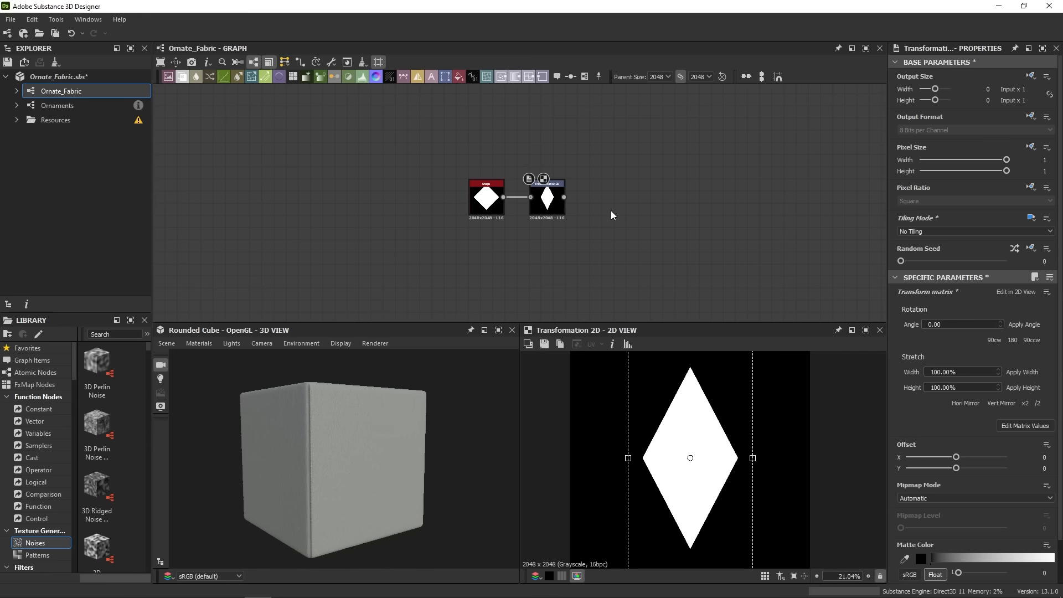
pyautogui.press('space')
pyautogui.write('beve')
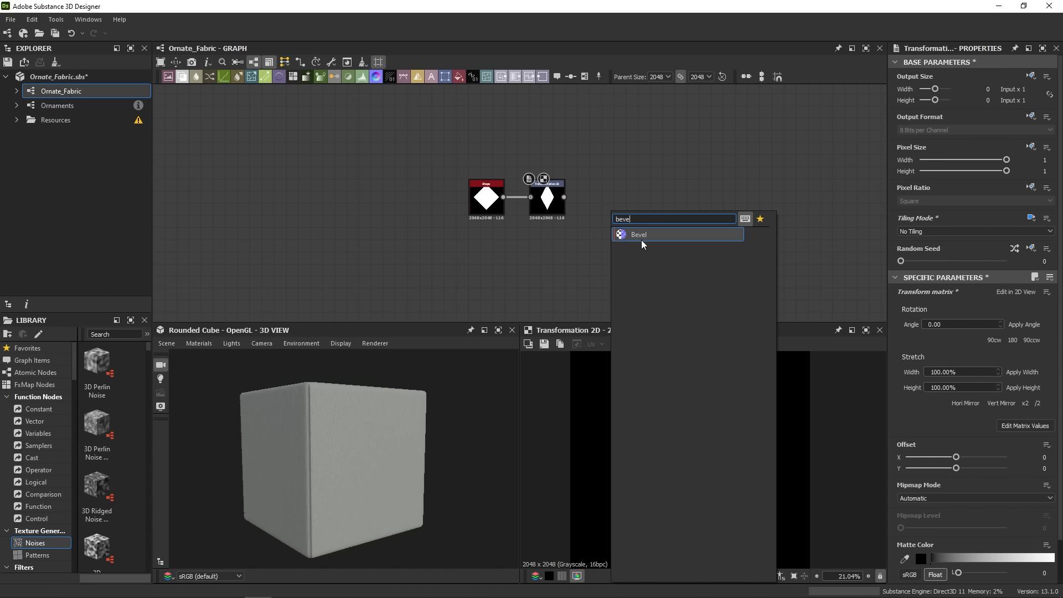
pyautogui.click(658, 234)
pyautogui.scroll(2, 571, 199)
pyautogui.moveTo(561, 196); pyautogui.dragTo(613, 199)
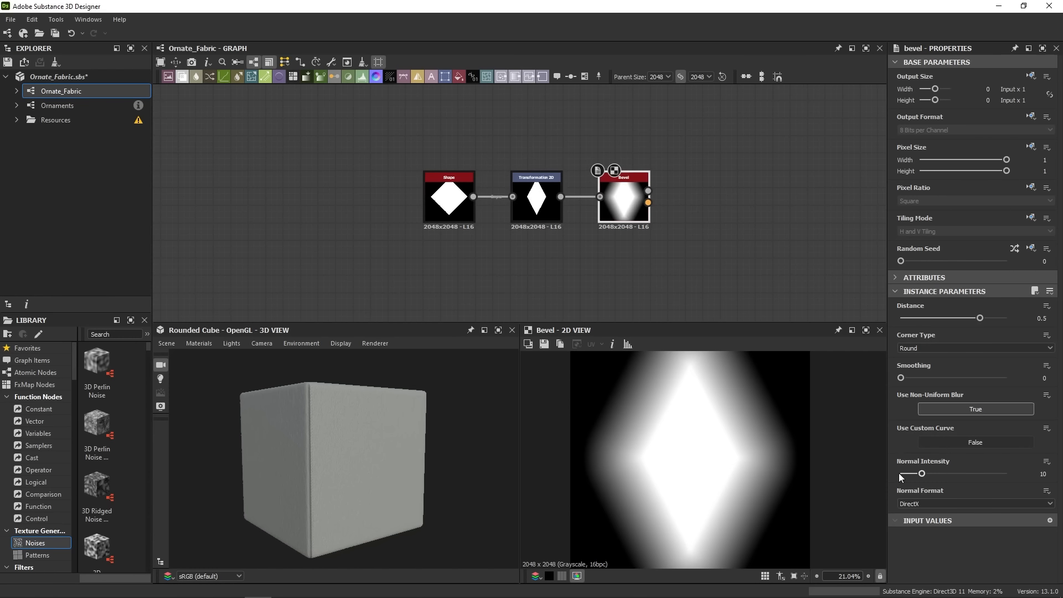
# Set the Bevel node's distance to -0.2.
pyautogui.scroll(-2, 691, 437)
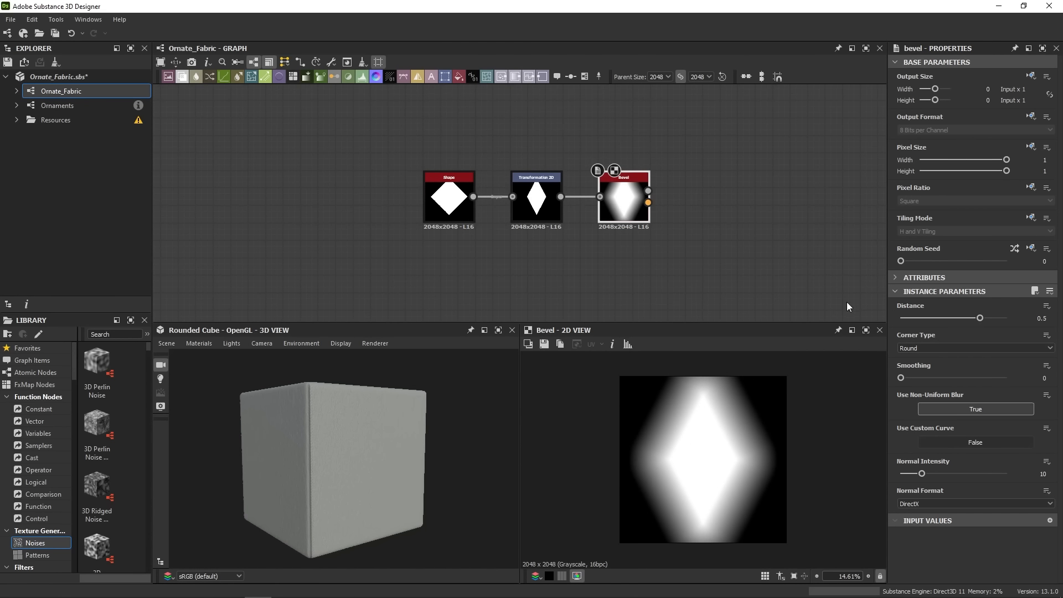
pyautogui.moveTo(979, 319); pyautogui.dragTo(944, 340)
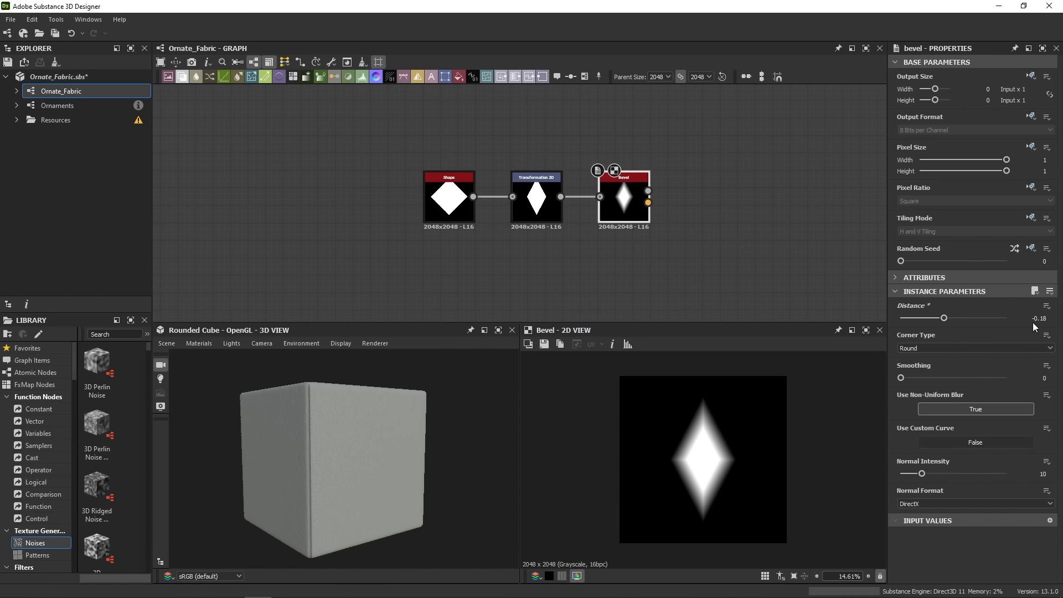
pyautogui.press('Return')
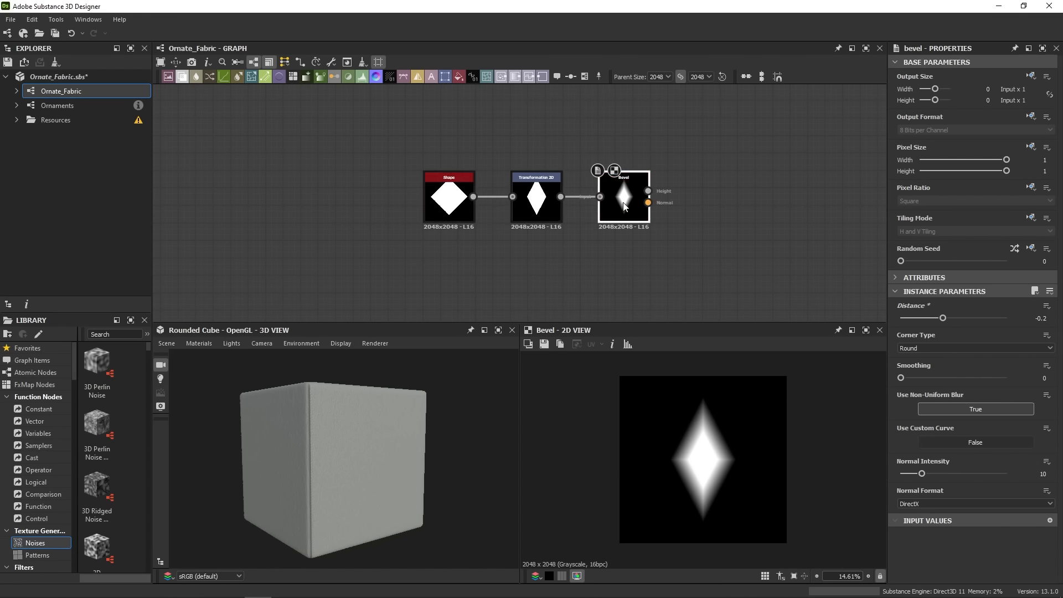
# Duplicate the diamond's Shape and Transformation 2D nodes and place the copies directly below the originals.
pyautogui.moveTo(623, 205); pyautogui.dragTo(622, 277, button='middle')
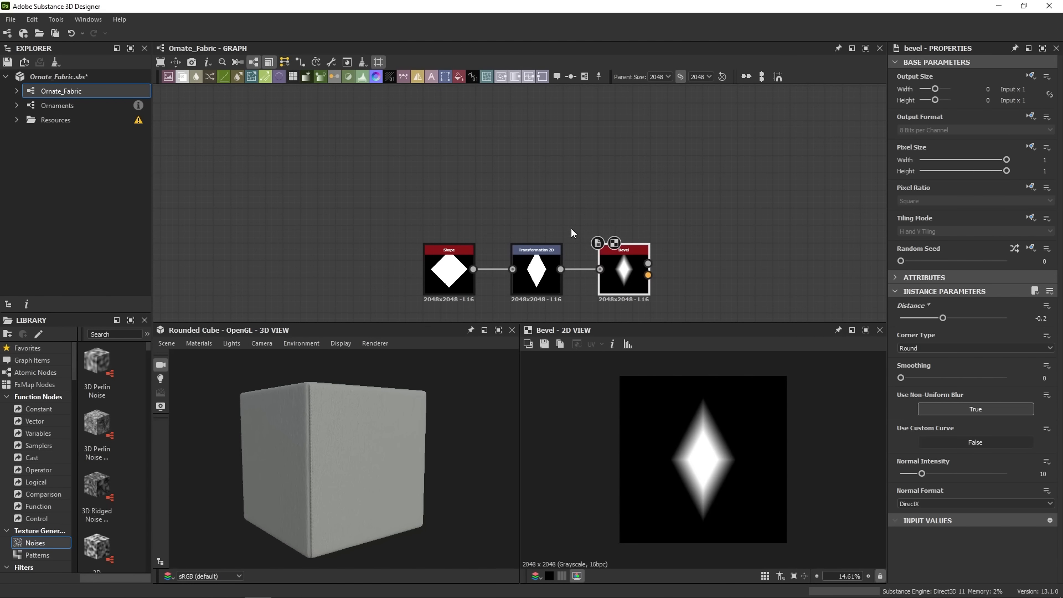
pyautogui.moveTo(371, 248); pyautogui.dragTo(366, 117, button='middle')
pyautogui.moveTo(412, 108); pyautogui.dragTo(547, 151)
pyautogui.hotkey('ctrl', 'd')
pyautogui.moveTo(475, 220); pyautogui.dragTo(440, 238)
pyautogui.moveTo(440, 238); pyautogui.dragTo(455, 216, button='middle')
# Set the duplicated Shape node's pattern to Pyramid and inspect the resulting diamond gradient up close.
pyautogui.click(455, 216)
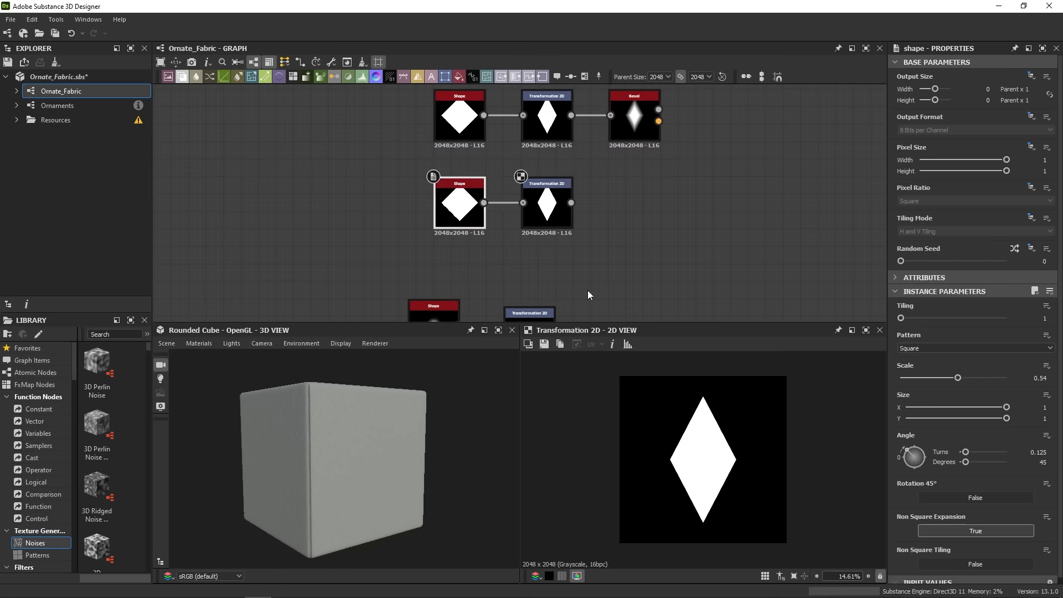
pyautogui.click(955, 349)
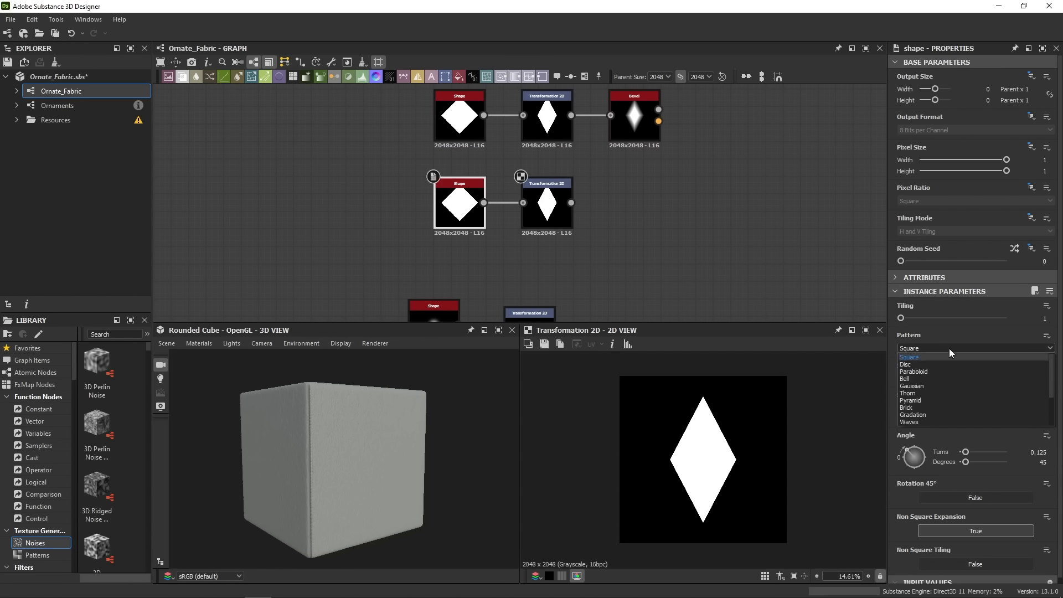
pyautogui.click(910, 400)
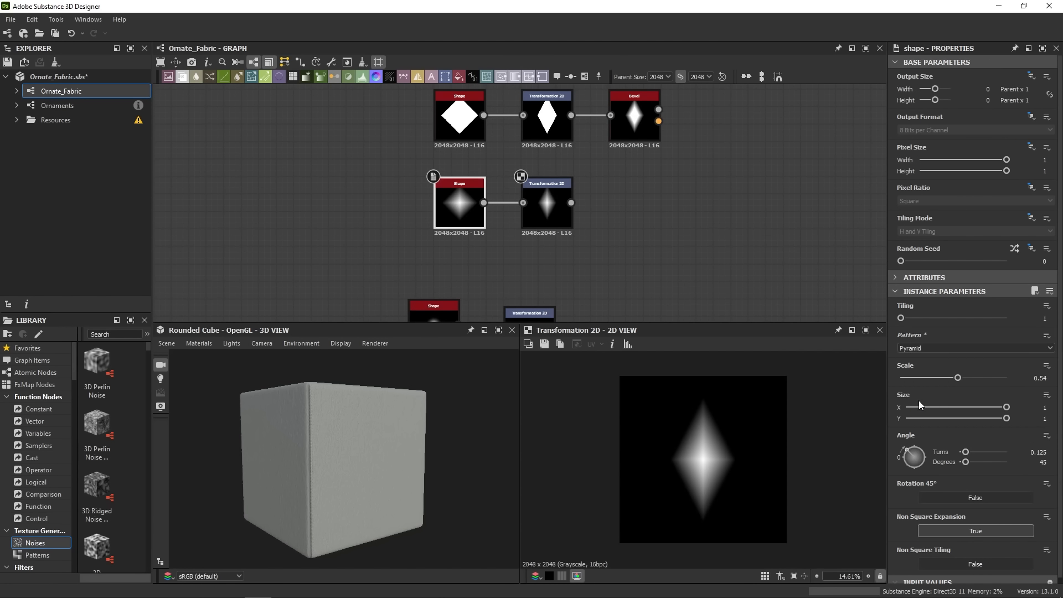
pyautogui.scroll(3, 468, 208)
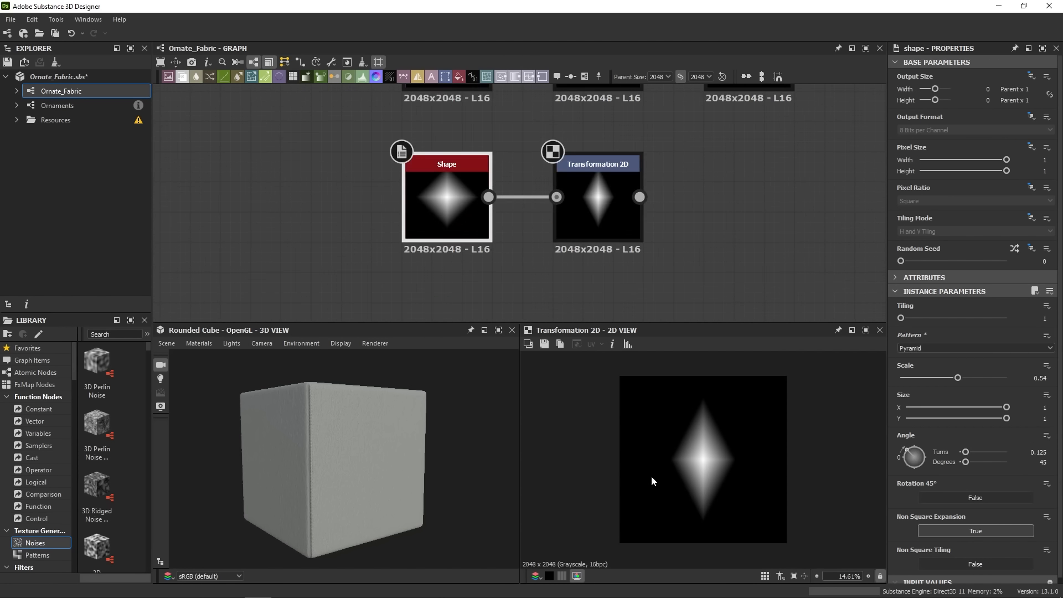
pyautogui.scroll(5, 686, 471)
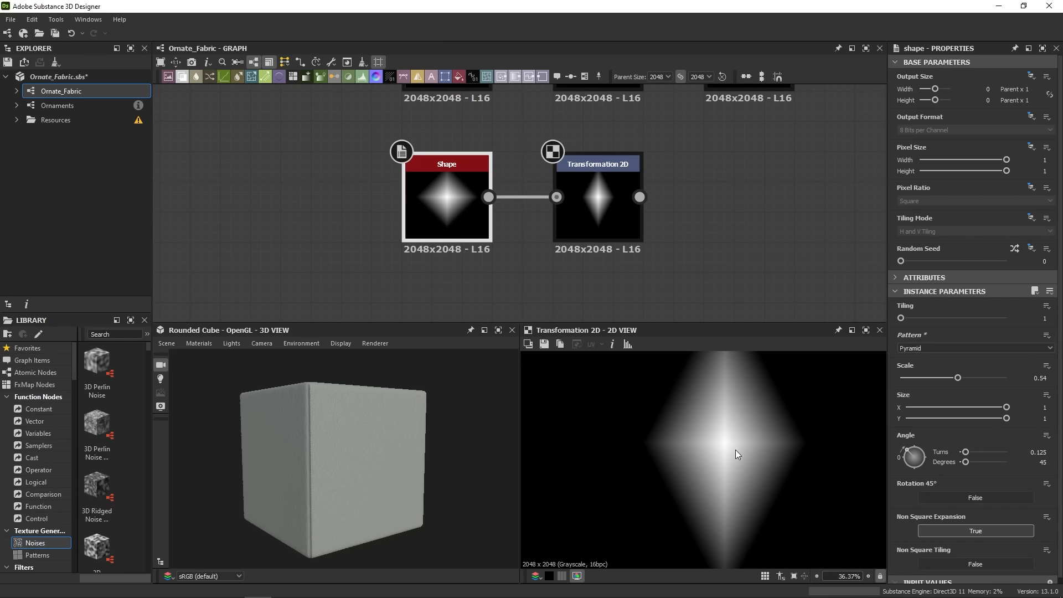
# Add a Levels node after the pyramid's Transformation 2D and lower its input white level to about half to flatten the top.
pyautogui.moveTo(716, 242); pyautogui.dragTo(685, 244, button='middle')
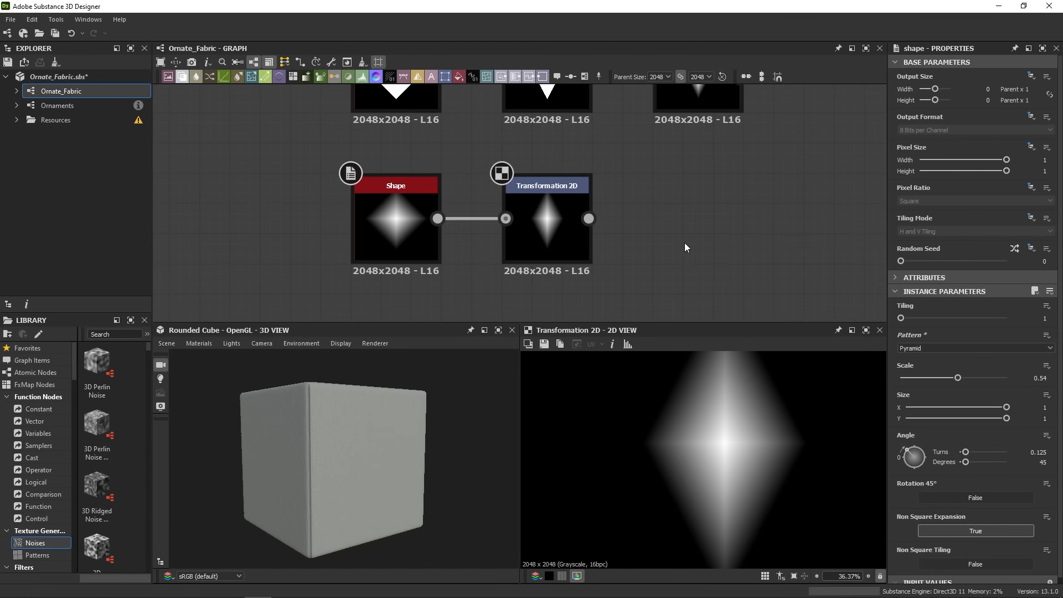
pyautogui.press('space')
pyautogui.write('lev')
pyautogui.click(715, 251)
pyautogui.moveTo(589, 218); pyautogui.dragTo(656, 249)
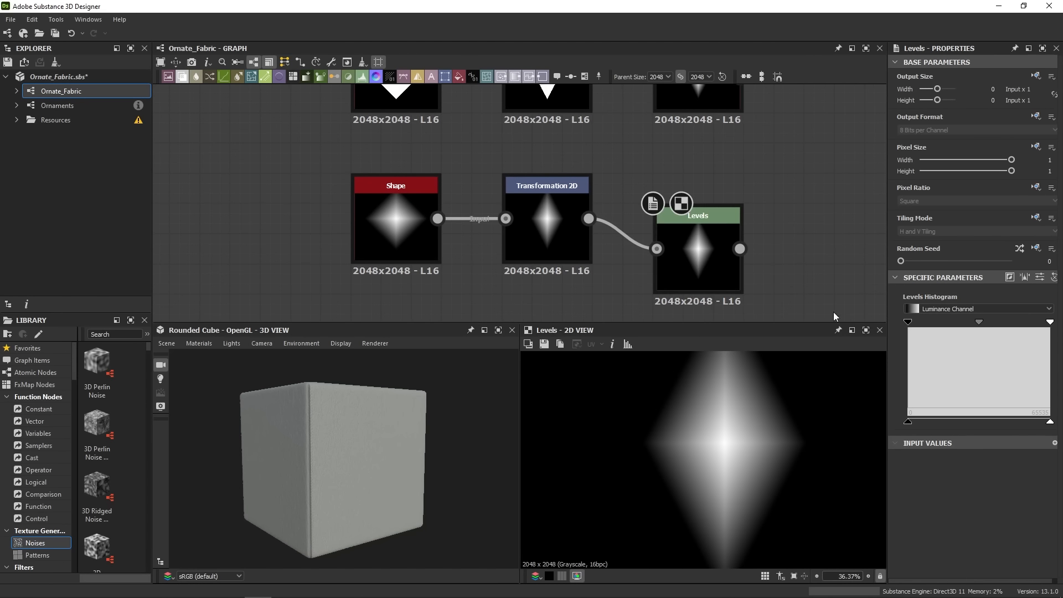
pyautogui.moveTo(1049, 322); pyautogui.dragTo(974, 347)
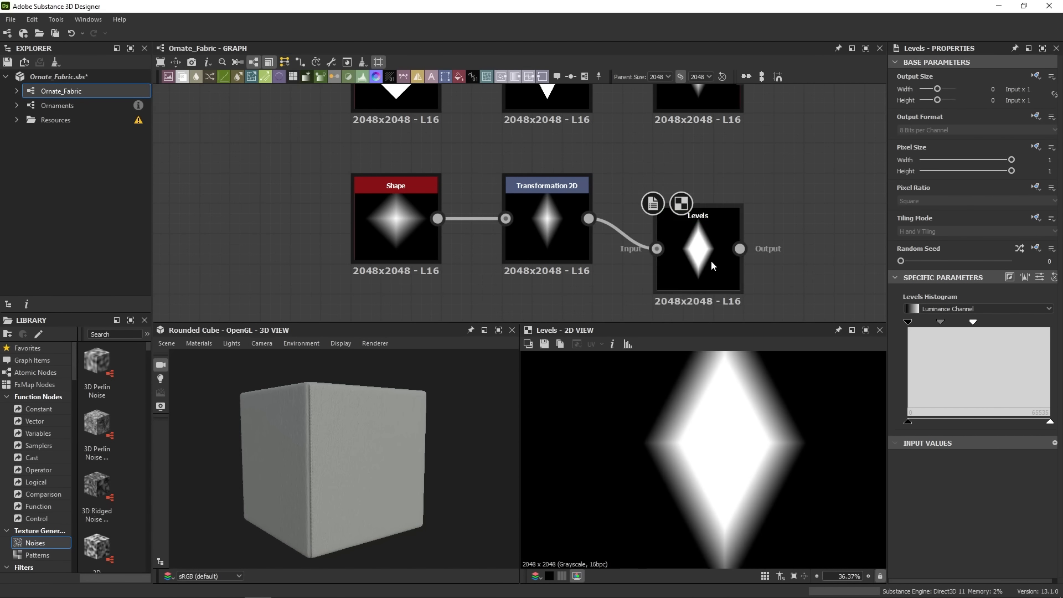
pyautogui.moveTo(710, 260); pyautogui.dragTo(710, 244)
# Add a Polygon 2 node below the pyramid Shape node and set its sides to 4.
pyautogui.scroll(-5, 709, 244)
pyautogui.moveTo(602, 165); pyautogui.dragTo(573, 185, button='middle')
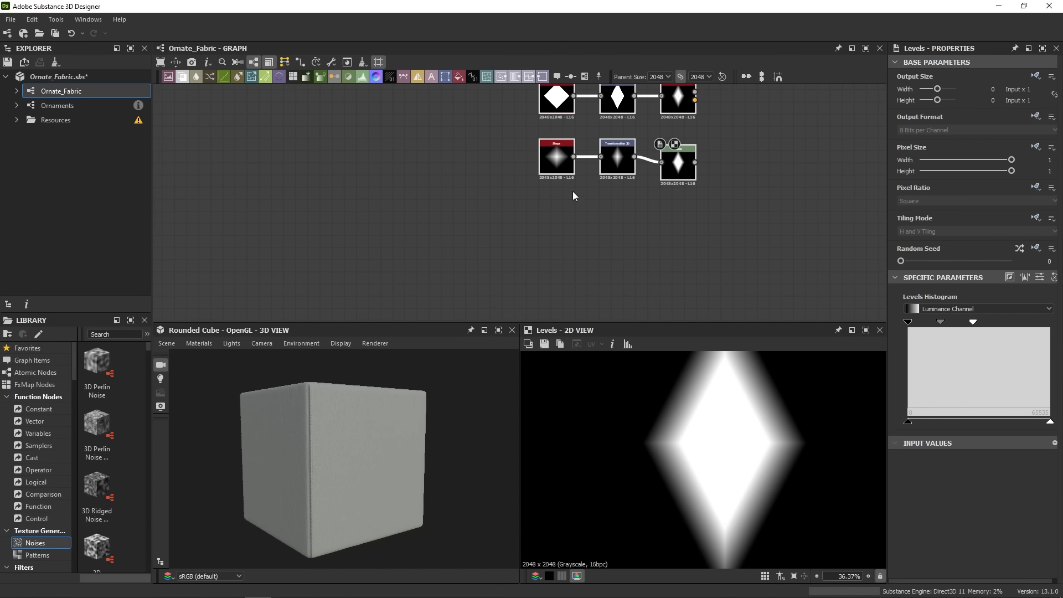
pyautogui.scroll(3, 573, 185)
pyautogui.press('space')
pyautogui.write('pol')
pyautogui.click(581, 292)
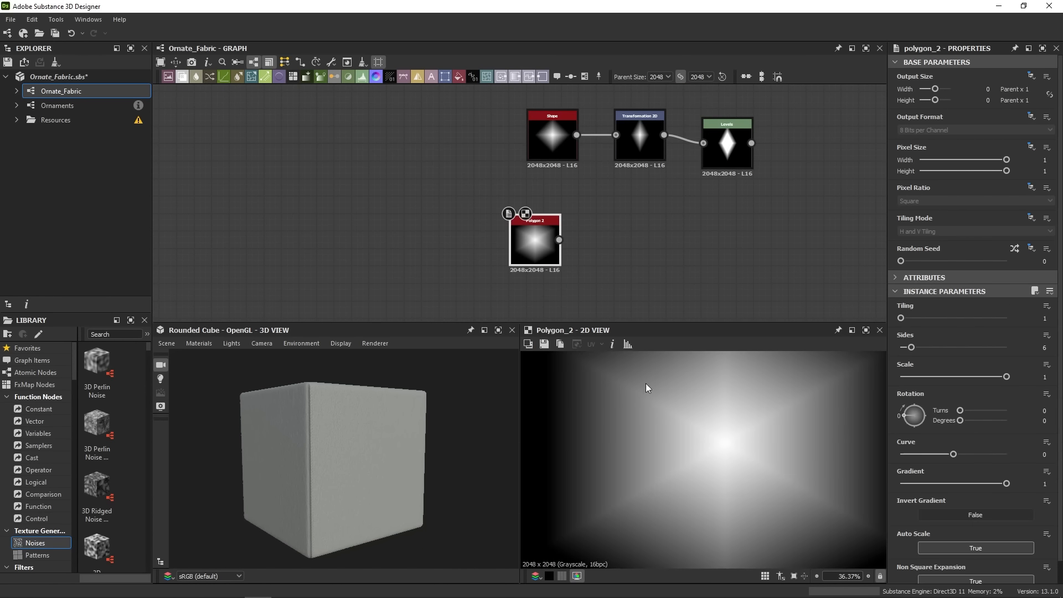
pyautogui.press('f')
pyautogui.moveTo(530, 263); pyautogui.dragTo(546, 281)
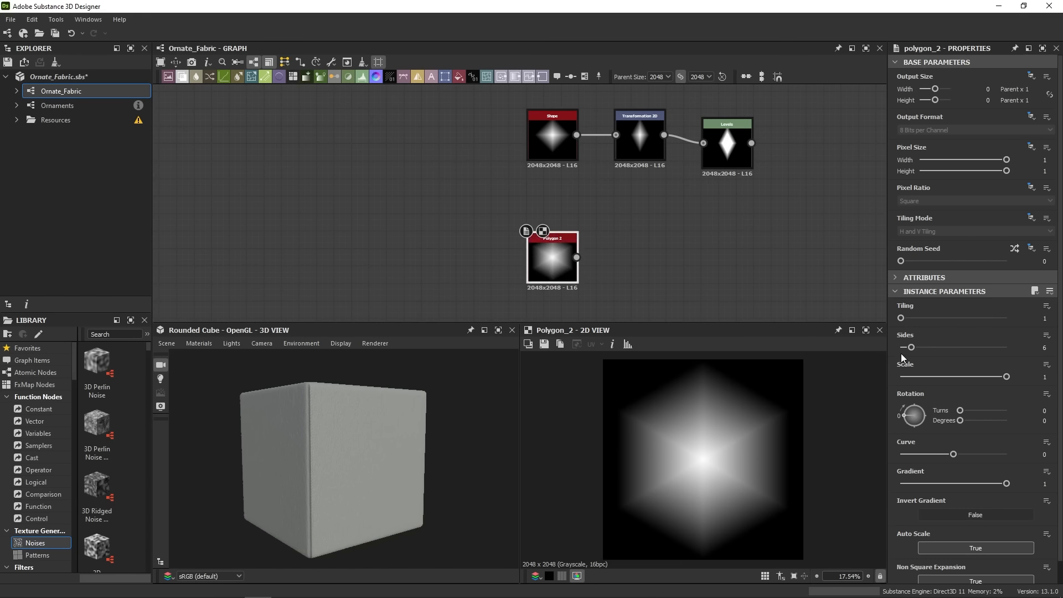
pyautogui.moveTo(911, 347); pyautogui.dragTo(903, 347)
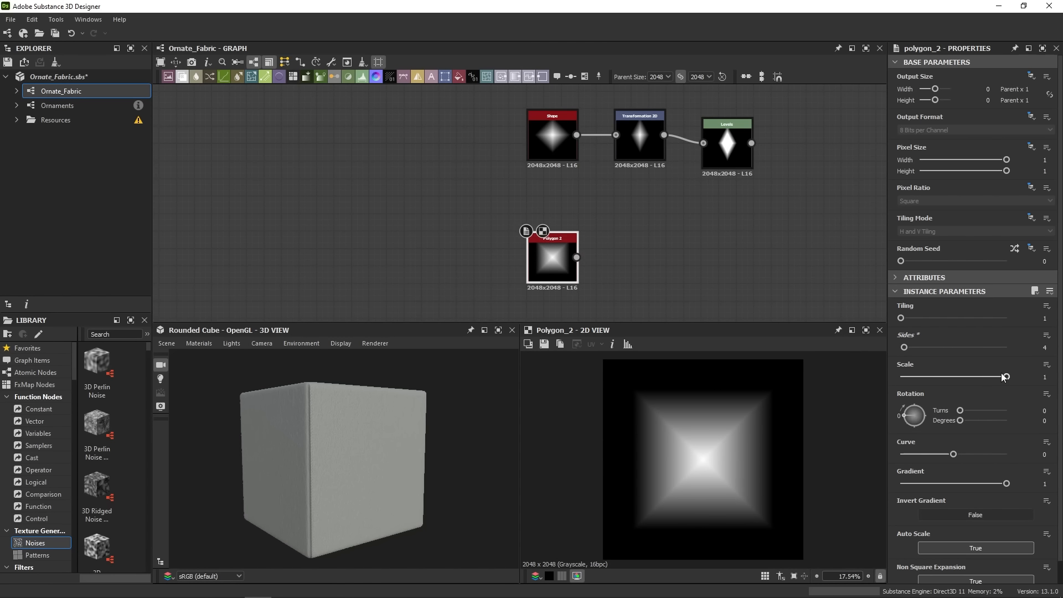
# Set the Polygon 2 node's scale to 0.78, rotation to 45 degrees and gradient to 0.44 for a bevelled diamond.
pyautogui.moveTo(1006, 376); pyautogui.dragTo(982, 376)
pyautogui.click(1044, 421)
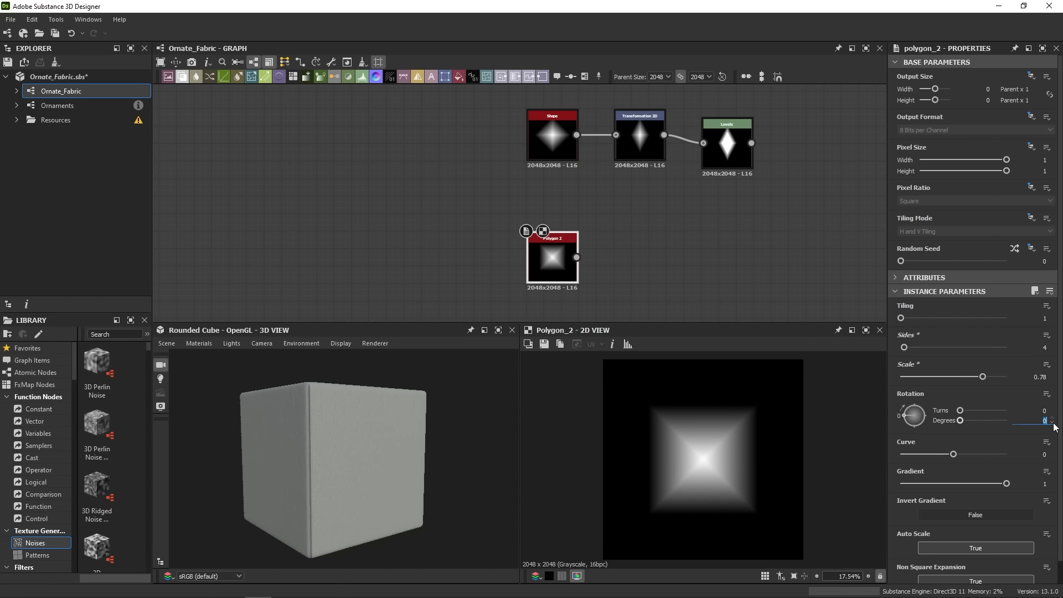
pyautogui.write('45')
pyautogui.press('Return')
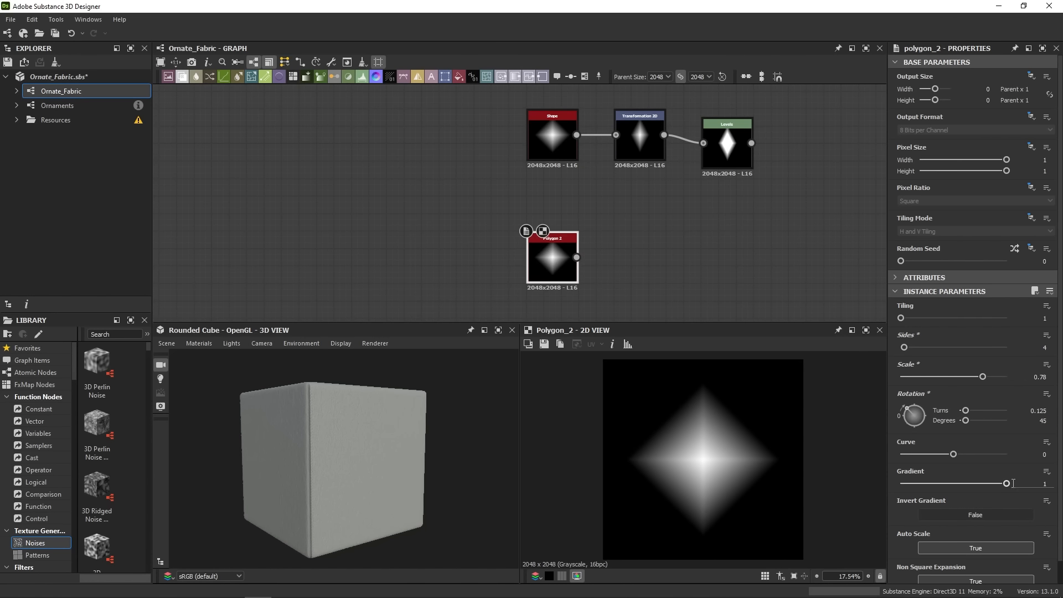
pyautogui.moveTo(1005, 483); pyautogui.dragTo(948, 483)
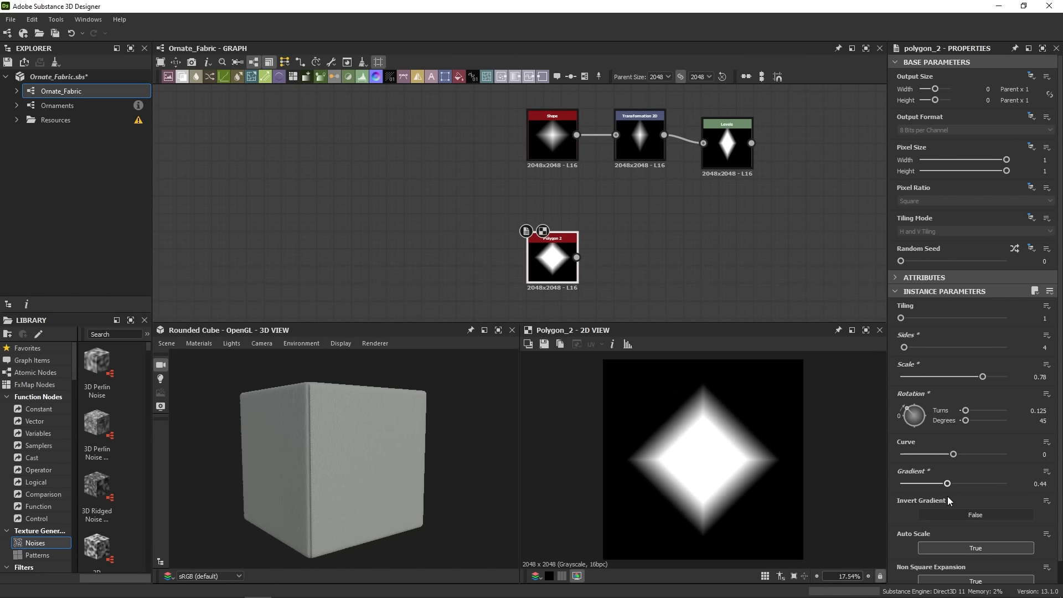
# Duplicate the Transformation 2D node and place the copy after Polygon 2 to narrow its diamond.
pyautogui.click(632, 145)
pyautogui.hotkey('ctrl', 'd')
pyautogui.moveTo(512, 221); pyautogui.dragTo(616, 258)
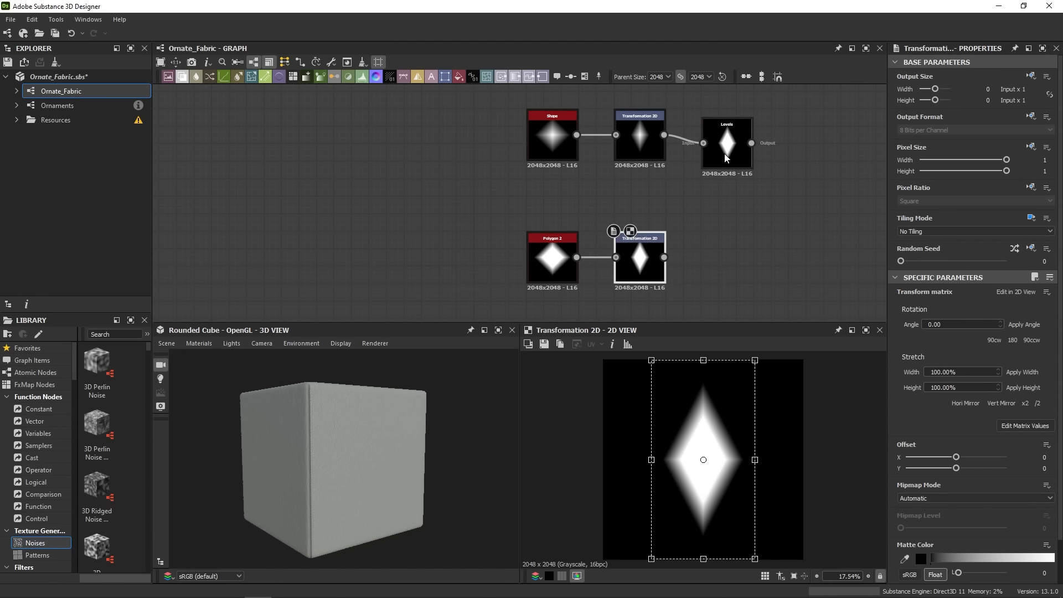
# Delete the pyramid and Polygon 2 diamond variants, keeping only the Shape, Transformation 2D and Bevel chain.
pyautogui.scroll(-3, 655, 221)
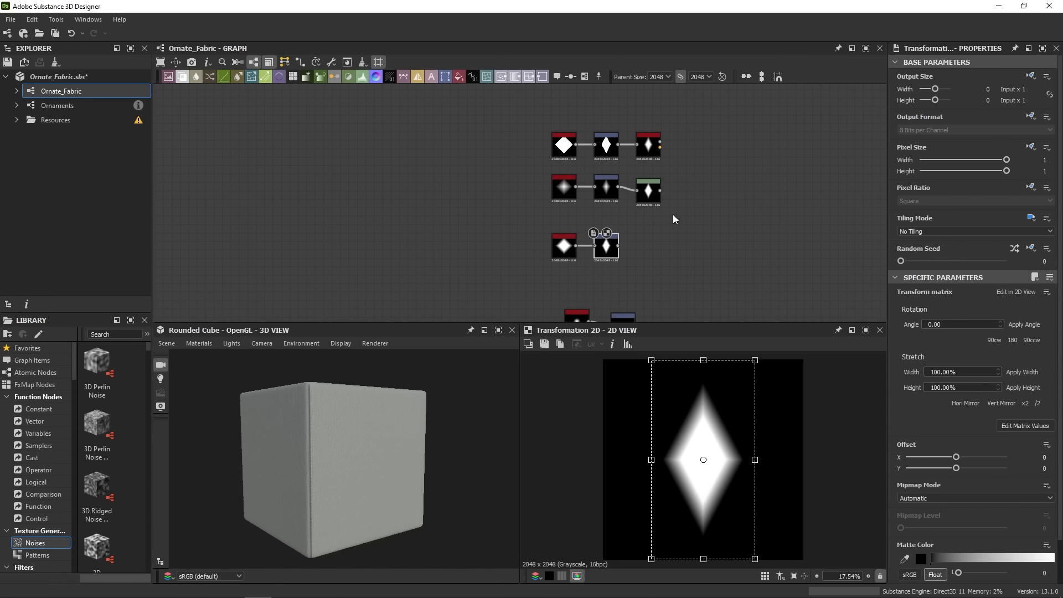
pyautogui.moveTo(680, 240); pyautogui.dragTo(489, 187)
pyautogui.press('Delete')
pyautogui.press('f')
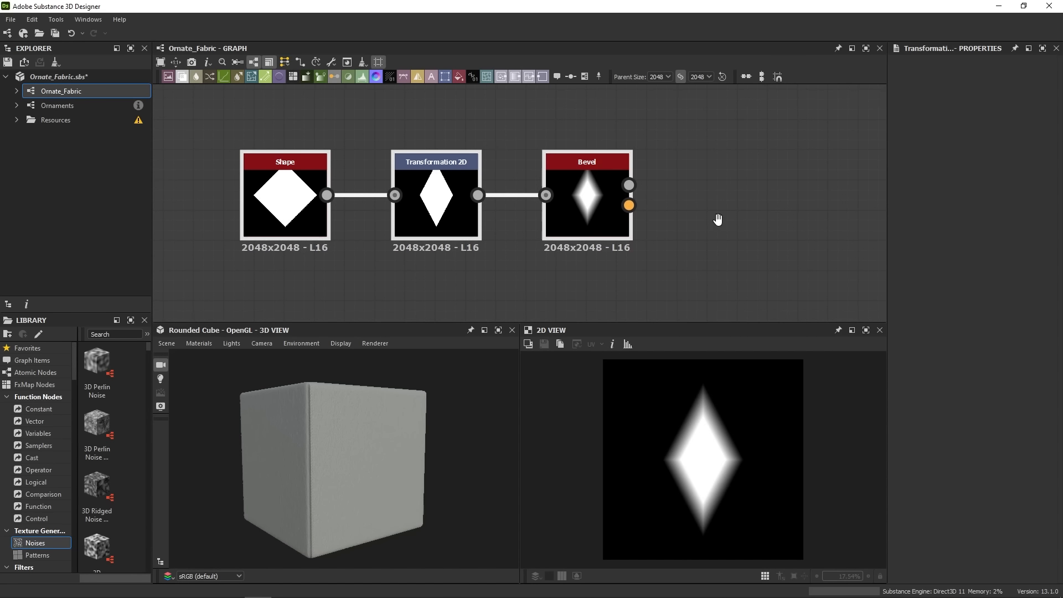
# Add a Splatter Circular node after the Bevel and feed the bevelled diamond into its first pattern input.
pyautogui.press('space')
pyautogui.write('circ')
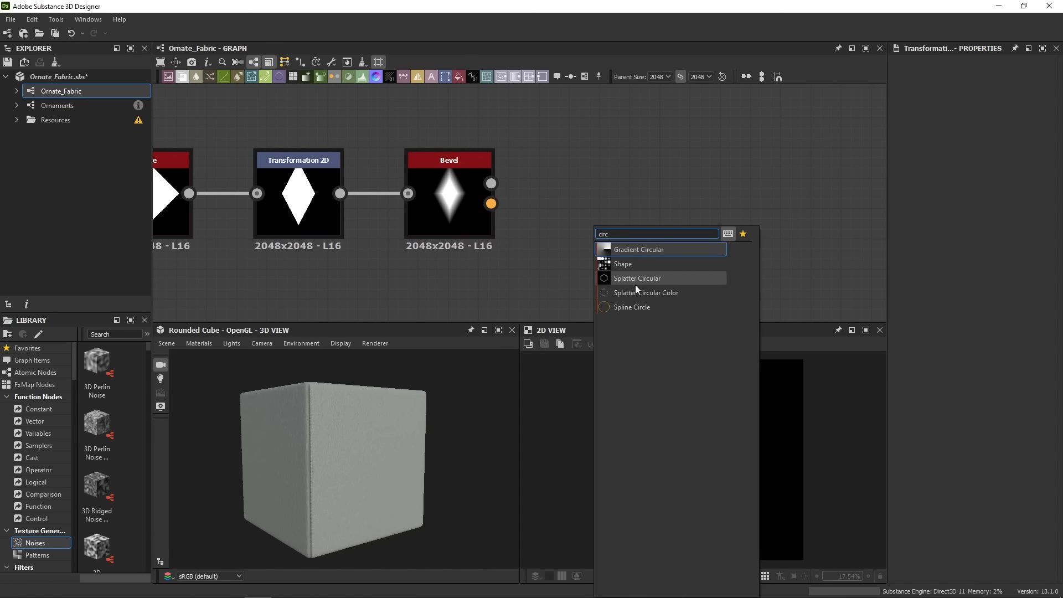
pyautogui.click(651, 280)
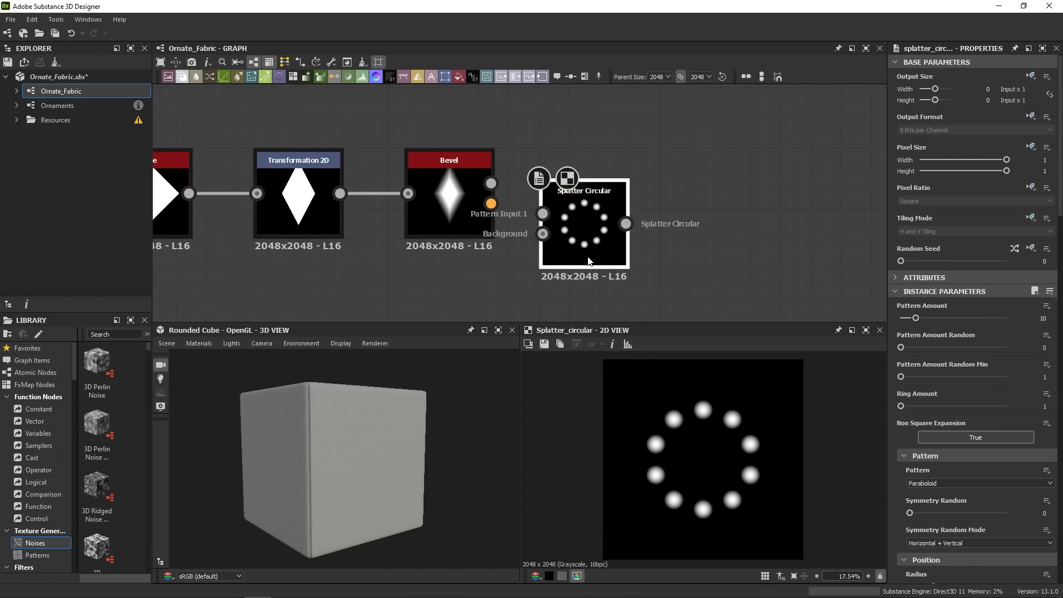
pyautogui.moveTo(491, 183); pyautogui.dragTo(634, 224)
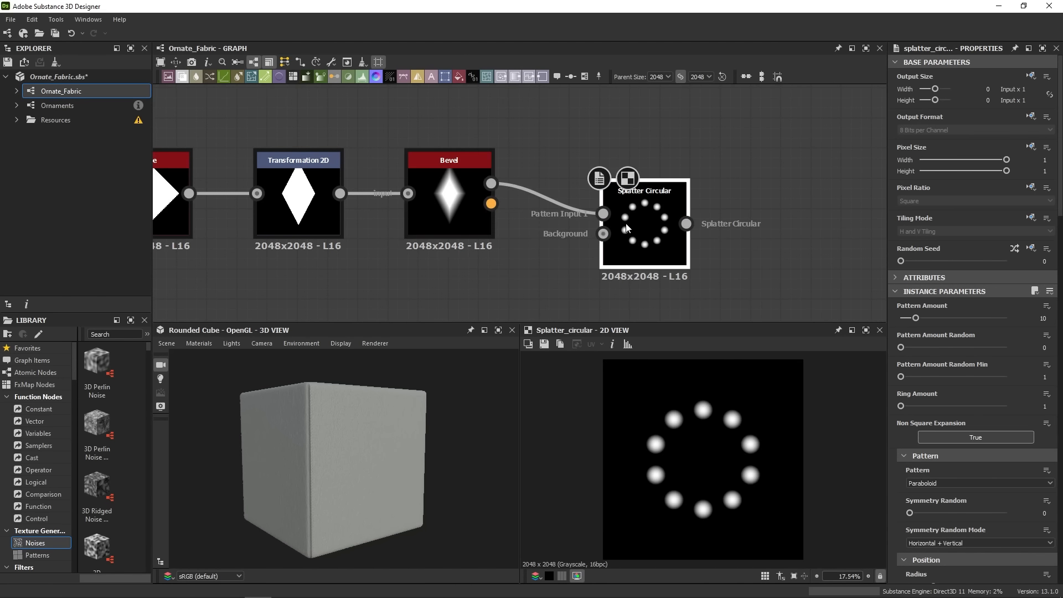
# Set the Splatter Circular pattern to Image Input and its pattern amount to 6.
pyautogui.click(932, 484)
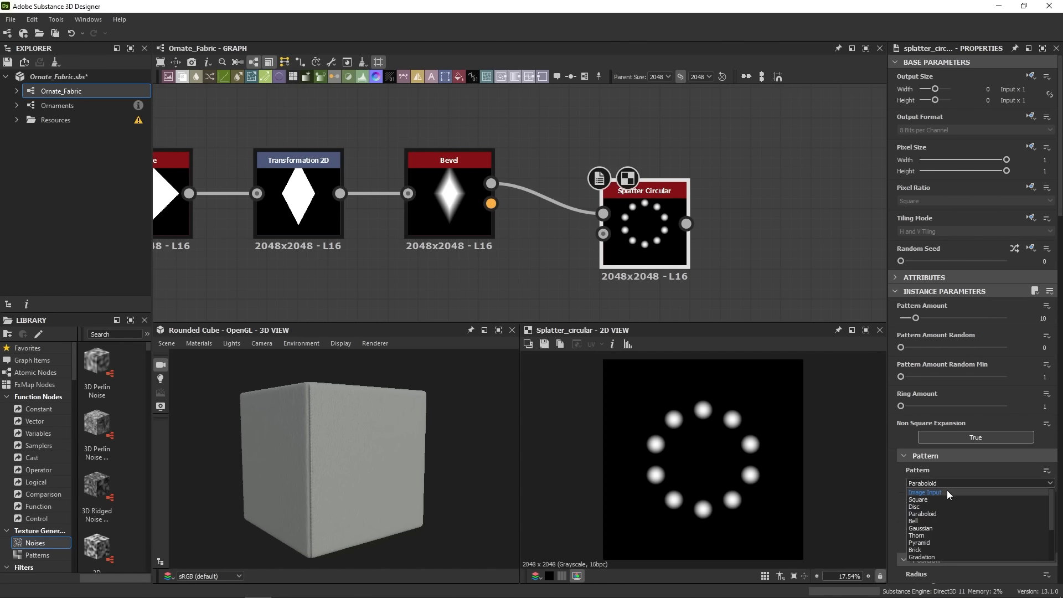
pyautogui.click(945, 490)
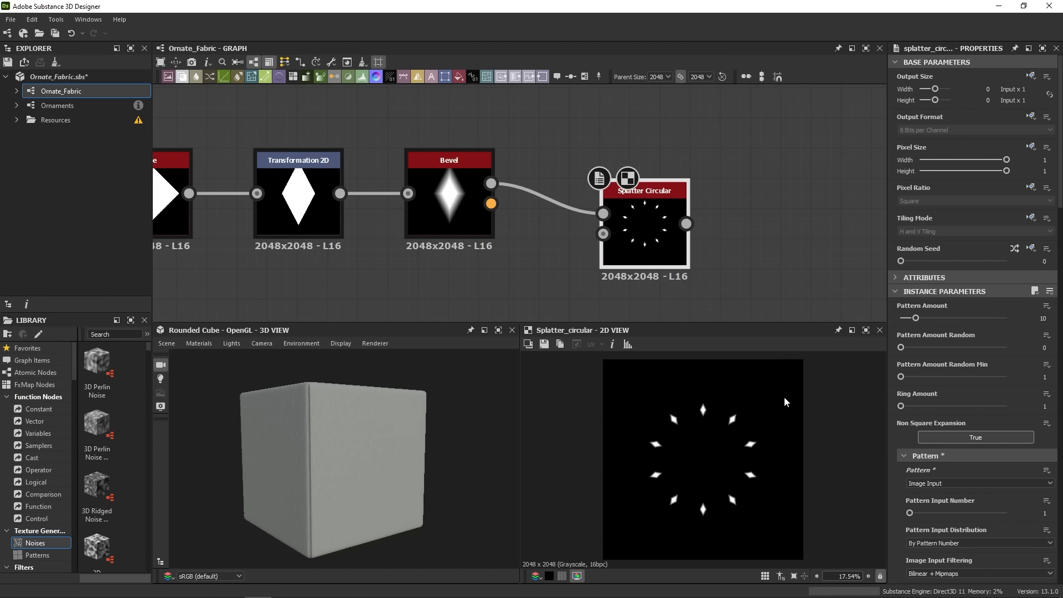
pyautogui.scroll(2, 756, 407)
pyautogui.moveTo(732, 425); pyautogui.dragTo(743, 429, button='middle')
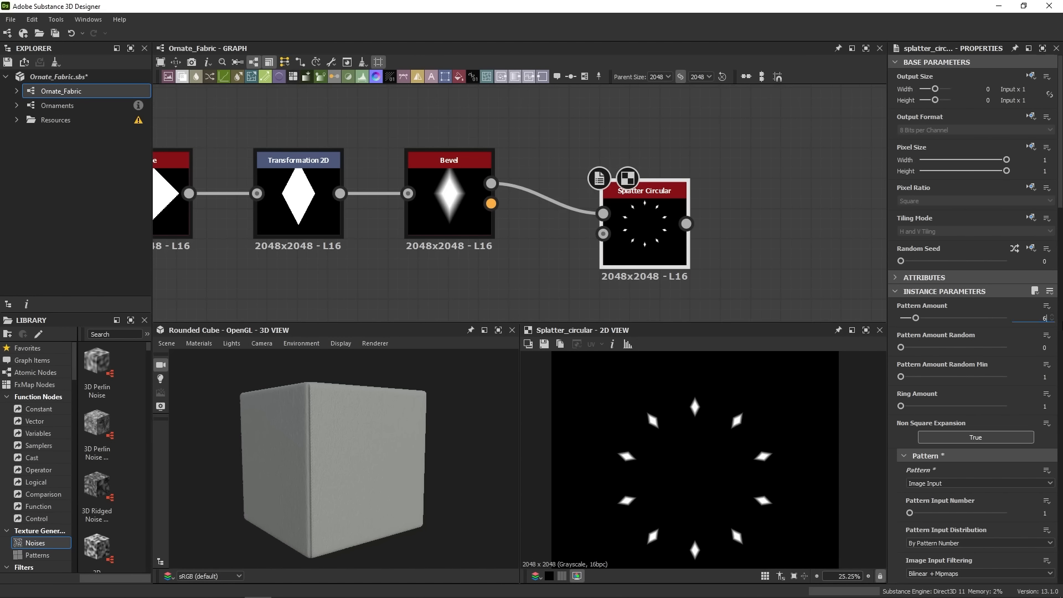
pyautogui.press('Return')
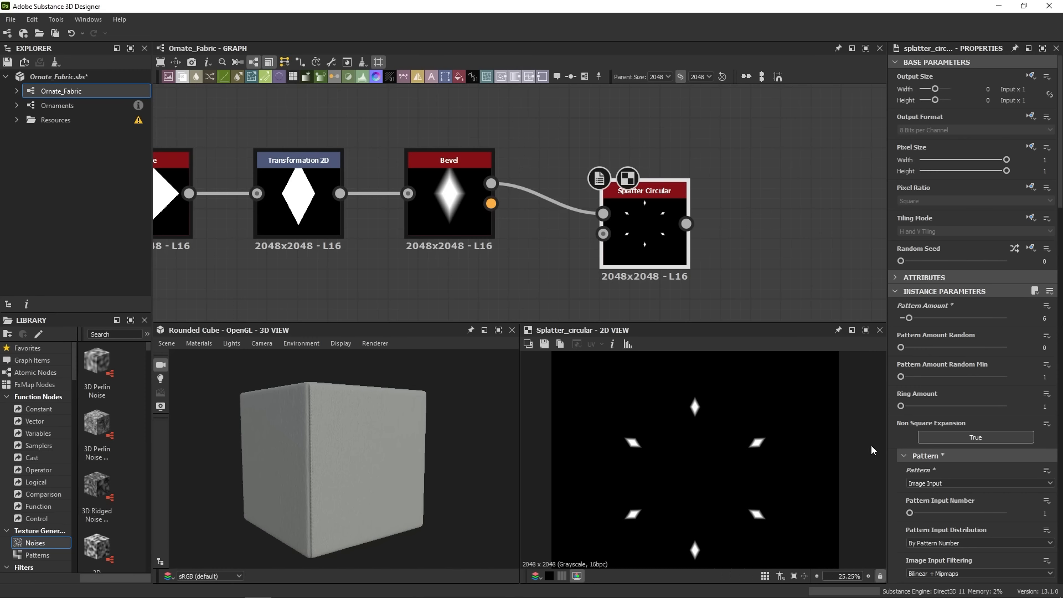
# Set the Splatter Circular spread to 0.5 so the diamonds form a half circle.
pyautogui.scroll(-10, 892, 468)
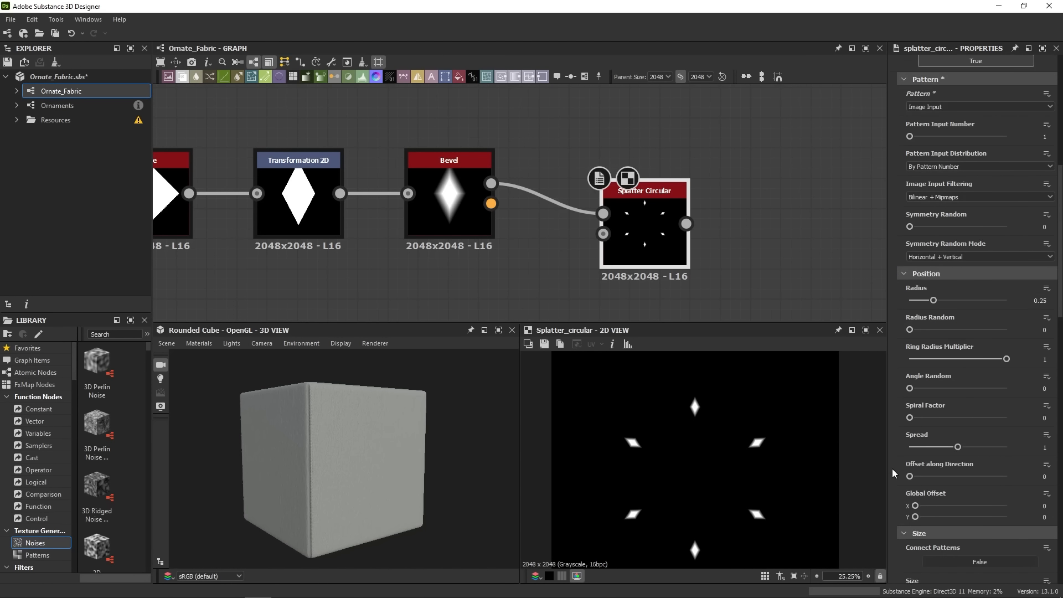
pyautogui.moveTo(933, 300); pyautogui.dragTo(934, 305)
pyautogui.moveTo(958, 447)
pyautogui.mouseDown()
pyautogui.moveTo(968, 447)
pyautogui.moveTo(949, 447)
pyautogui.moveTo(960, 445)
pyautogui.mouseUp()
pyautogui.doubleClick(1032, 448)
pyautogui.write('0.5')
pyautogui.press('Return')
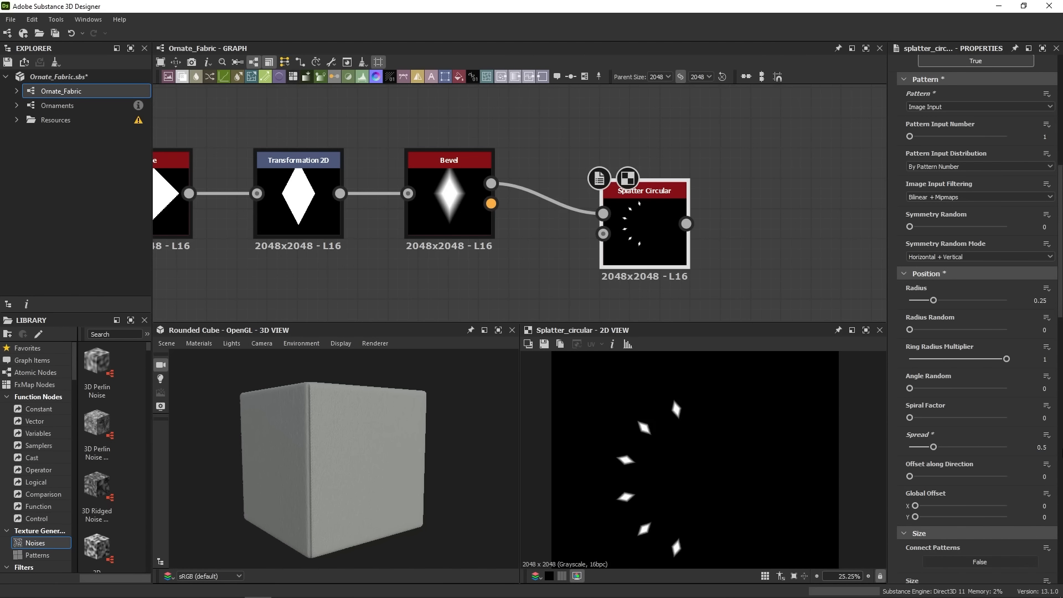
# Enlarge and elongate the splattered diamonds with size X 0.08, size Y 0.13 and scale 4.09.
pyautogui.scroll(-10, 894, 508)
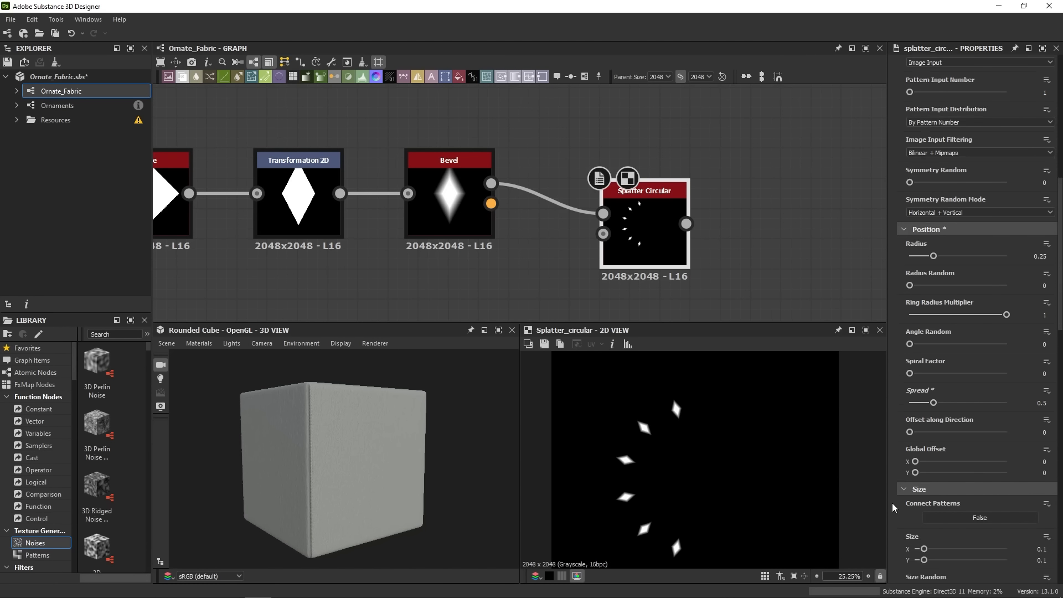
pyautogui.moveTo(968, 434); pyautogui.dragTo(1006, 430)
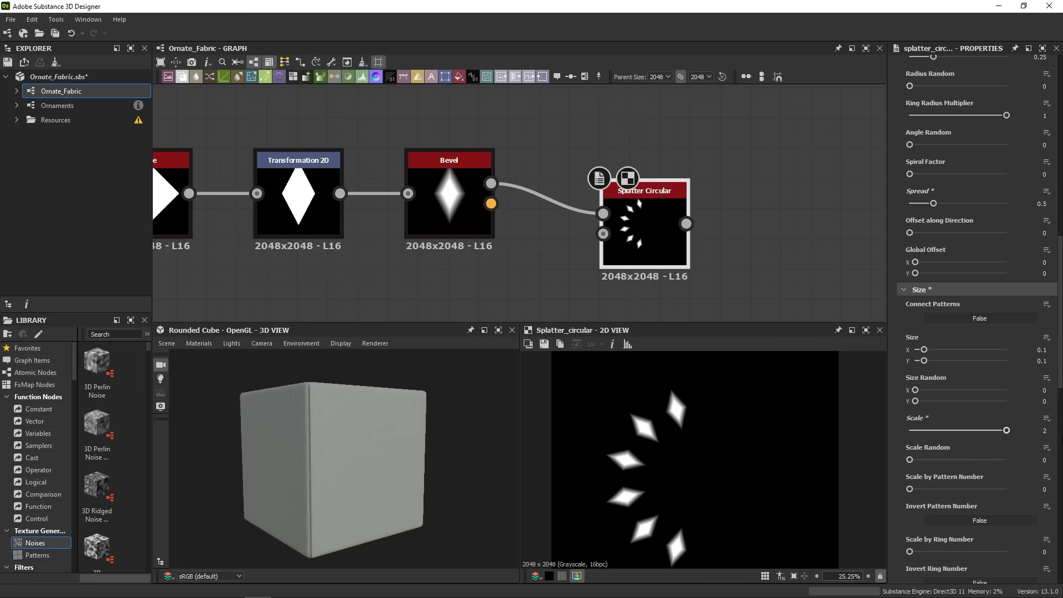
pyautogui.doubleClick(1043, 430)
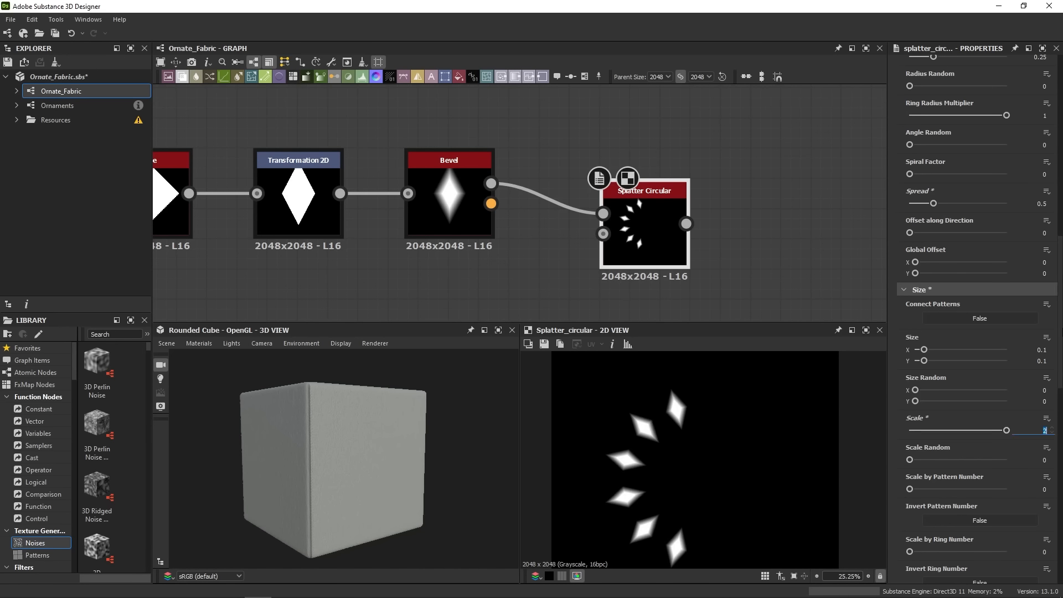
pyautogui.write('4.5')
pyautogui.press('Return')
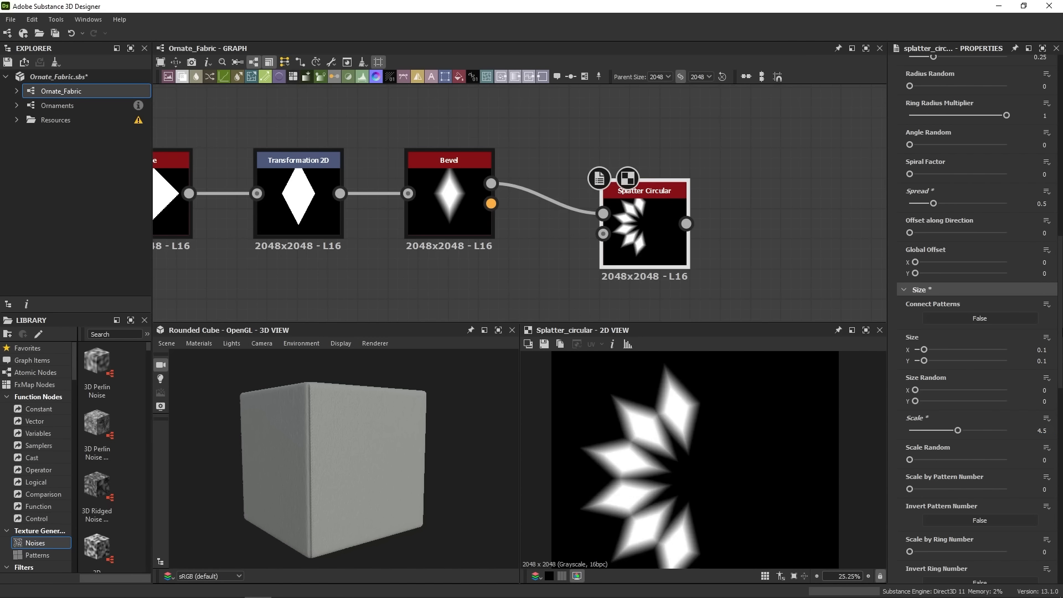
pyautogui.moveTo(923, 361); pyautogui.dragTo(921, 355)
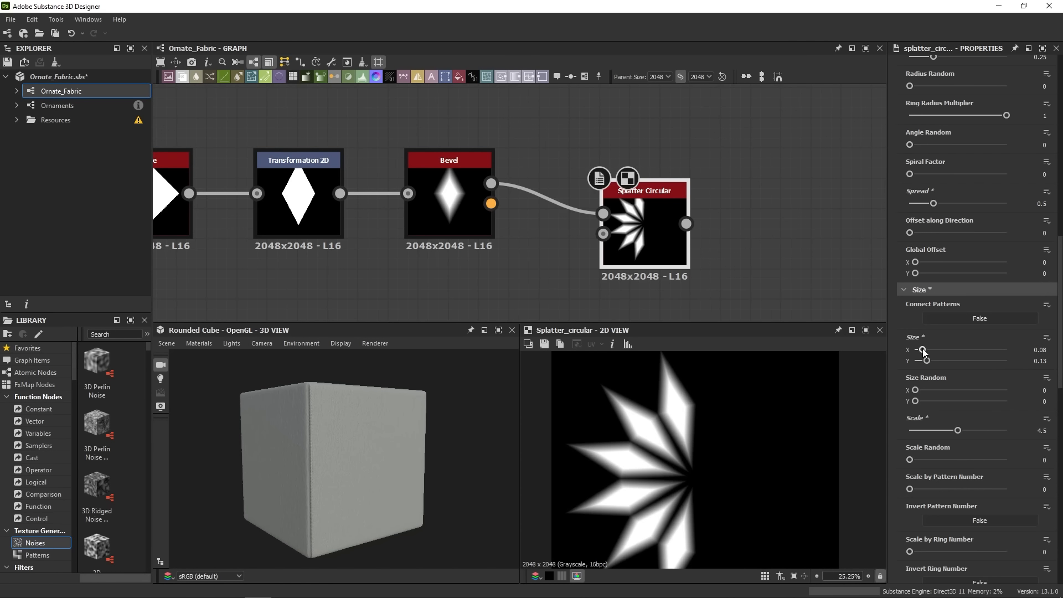
pyautogui.moveTo(957, 430); pyautogui.dragTo(953, 430)
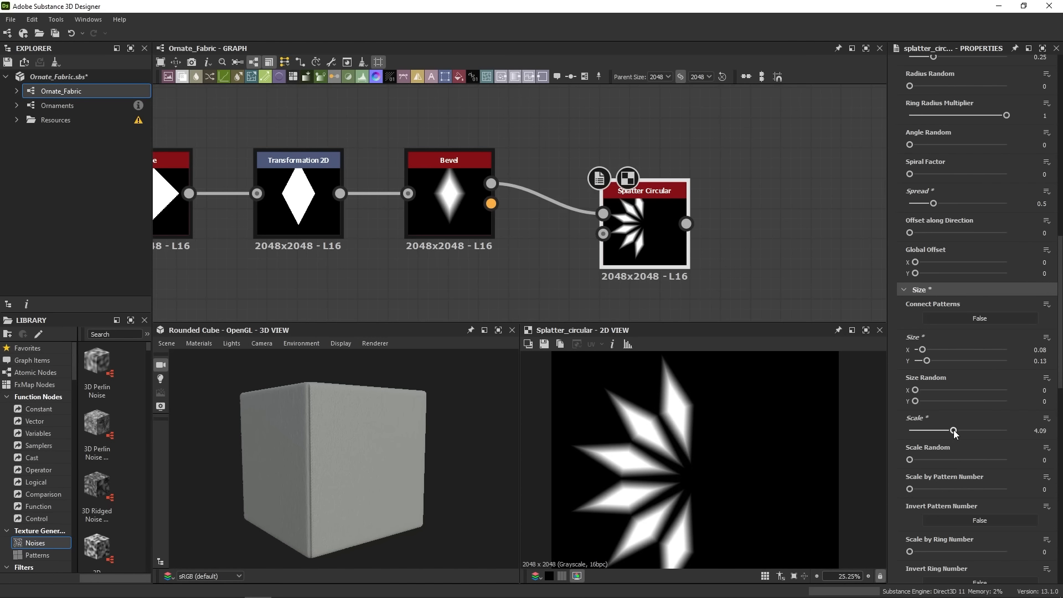
pyautogui.scroll(-2, 698, 488)
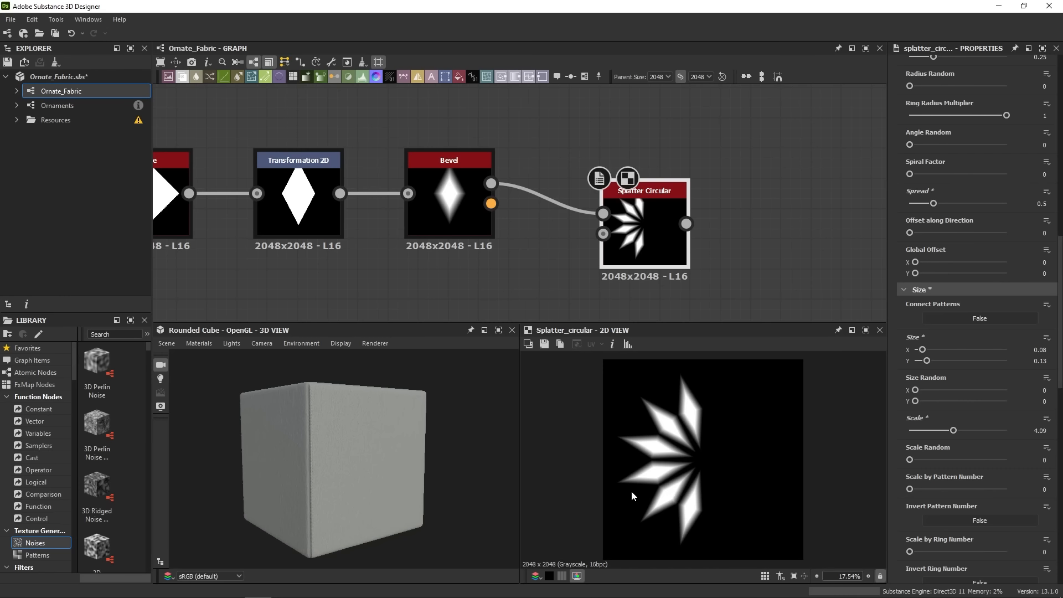
# Try a Transformation 2D node after Splatter Circular to turn the diamond fan upright and shift it down, and delete the node.
pyautogui.press('space')
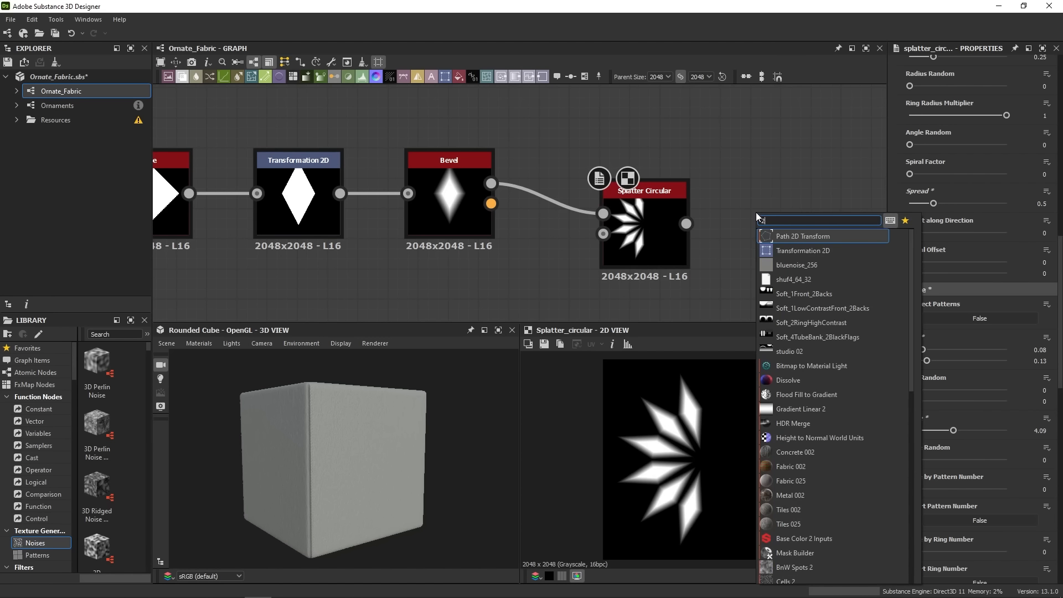
pyautogui.click(786, 249)
pyautogui.moveTo(724, 223); pyautogui.dragTo(686, 224)
pyautogui.moveTo(656, 451); pyautogui.dragTo(654, 503)
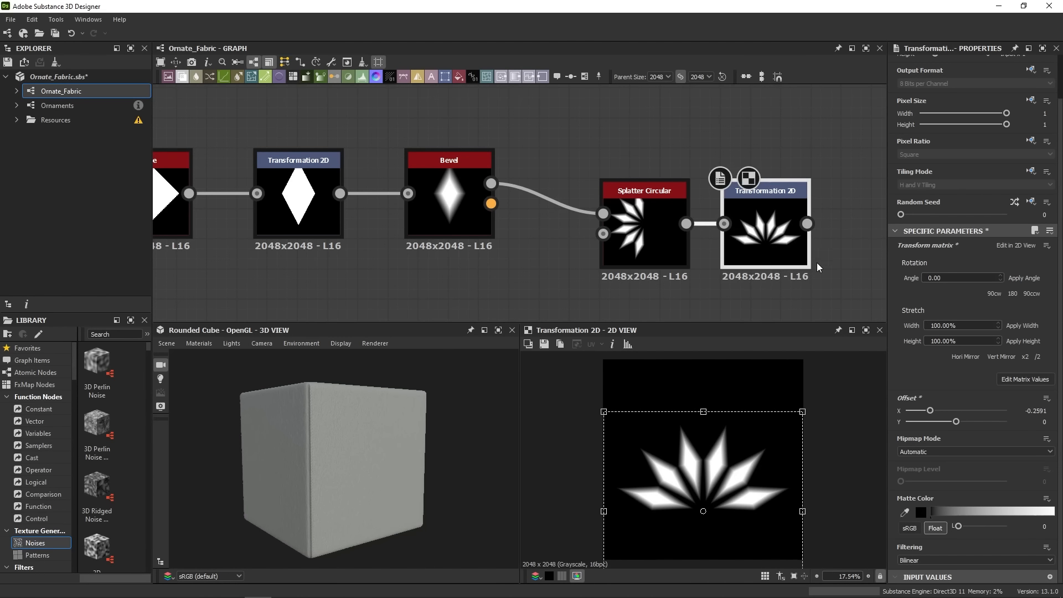
pyautogui.press('Delete')
# Align the Splatter Circular node with the Bevel and set its ring rotation to 90 degrees.
pyautogui.moveTo(638, 219); pyautogui.dragTo(608, 188)
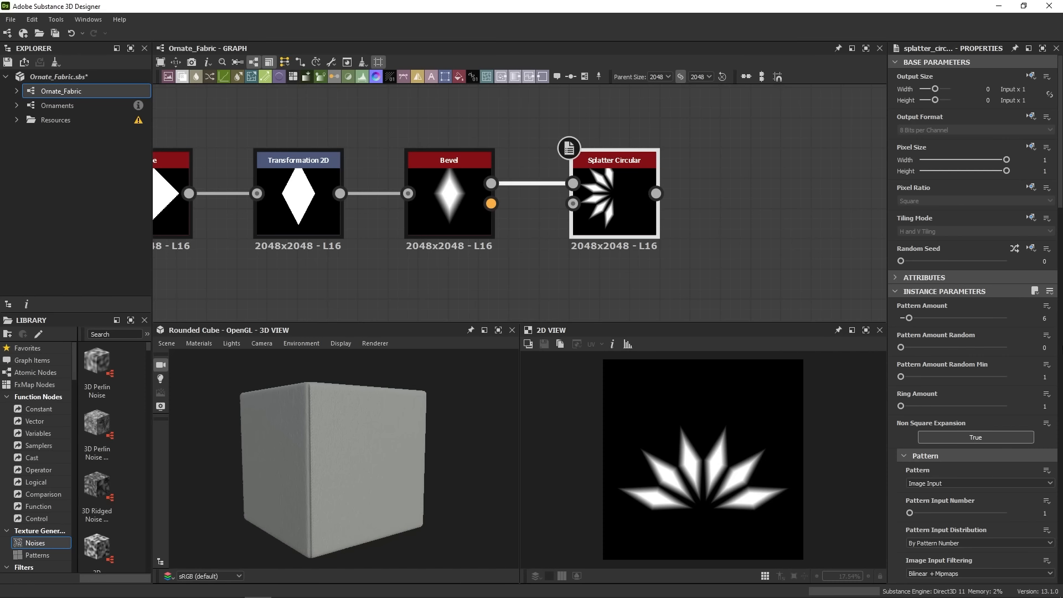
pyautogui.scroll(-4, 974, 332)
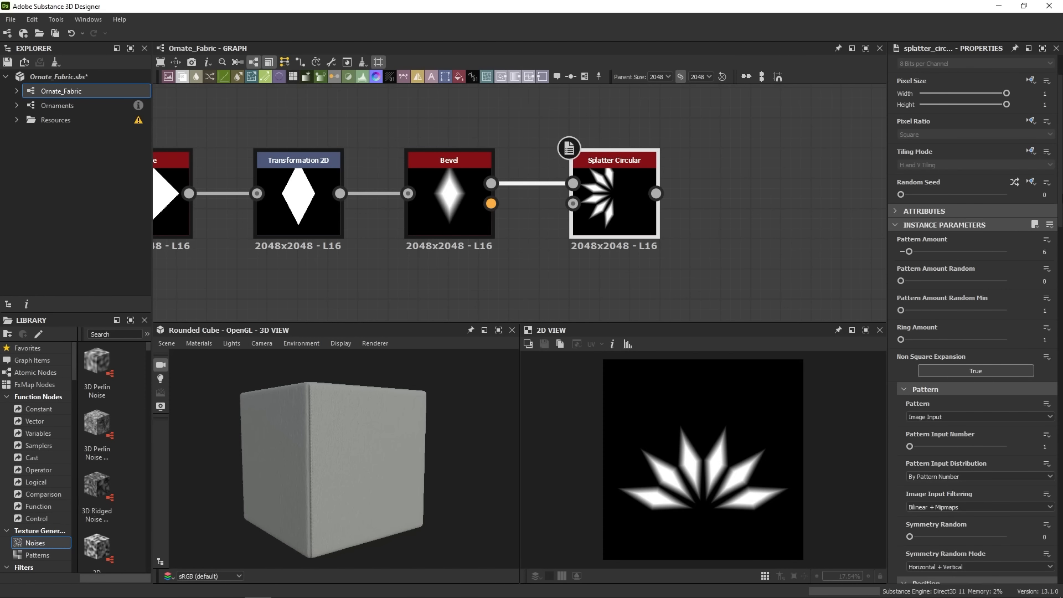
pyautogui.scroll(-10, 974, 316)
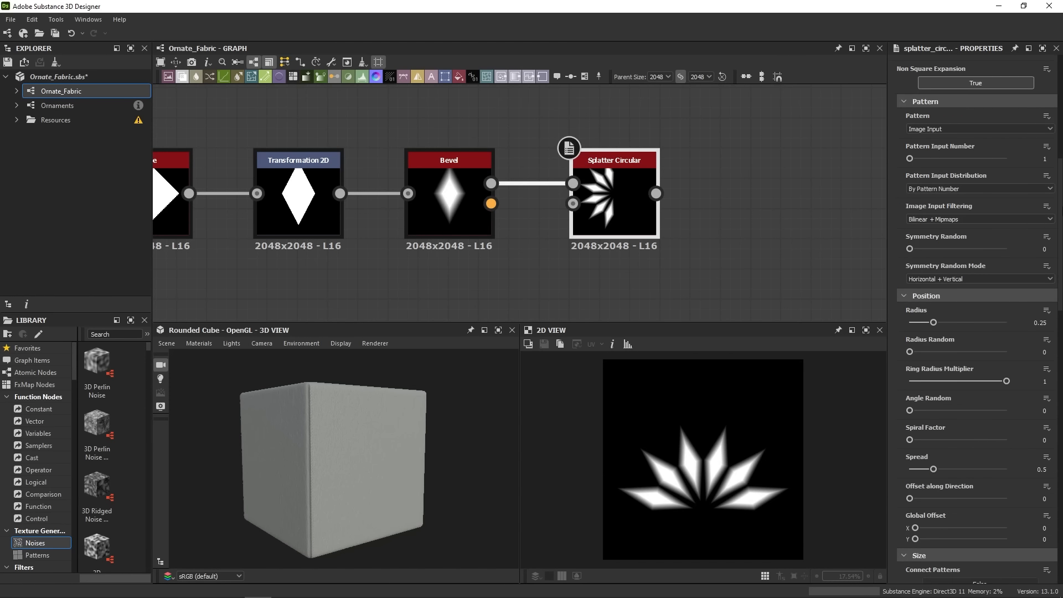
pyautogui.scroll(-8, 977, 318)
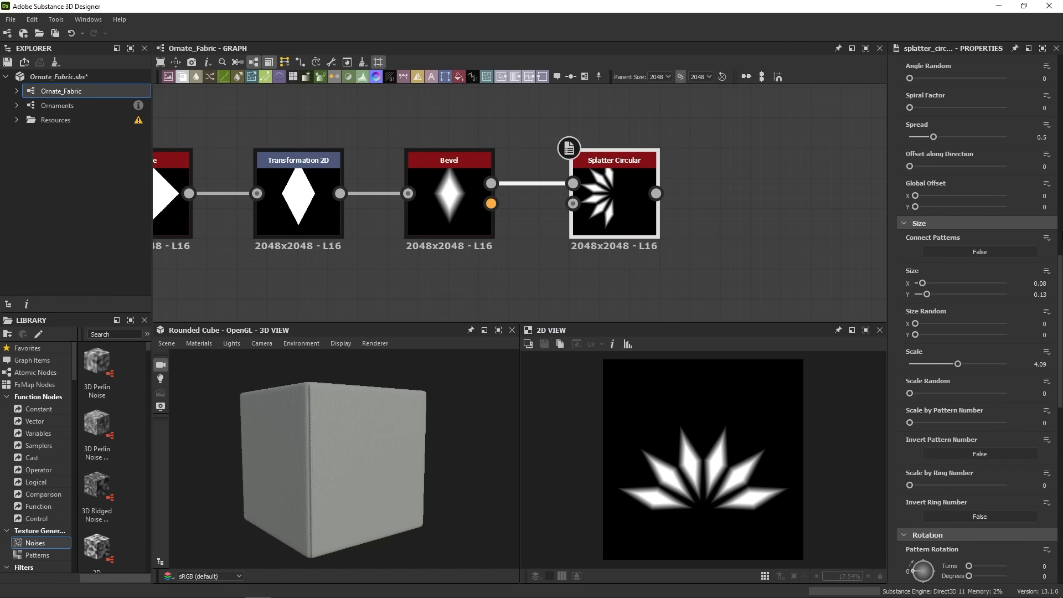
pyautogui.scroll(-2, 976, 318)
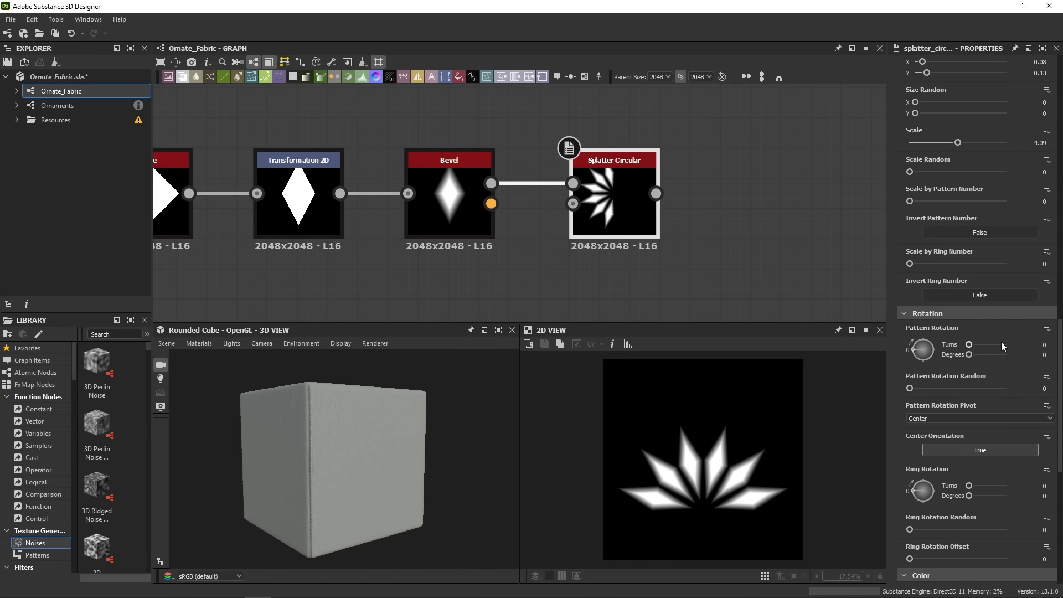
pyautogui.scroll(-2, 917, 539)
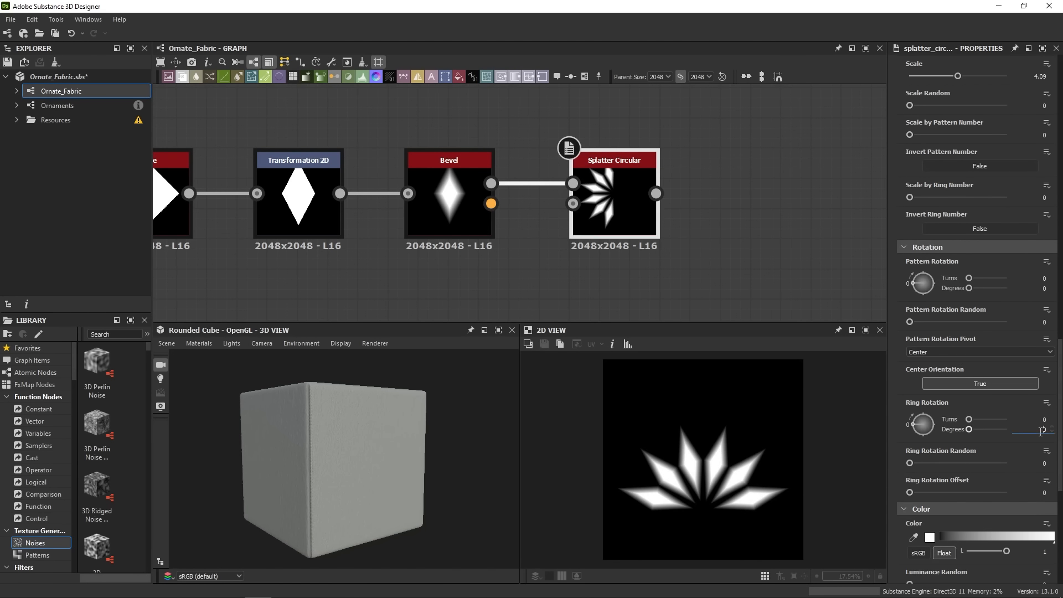
pyautogui.moveTo(1040, 430); pyautogui.dragTo(1058, 410)
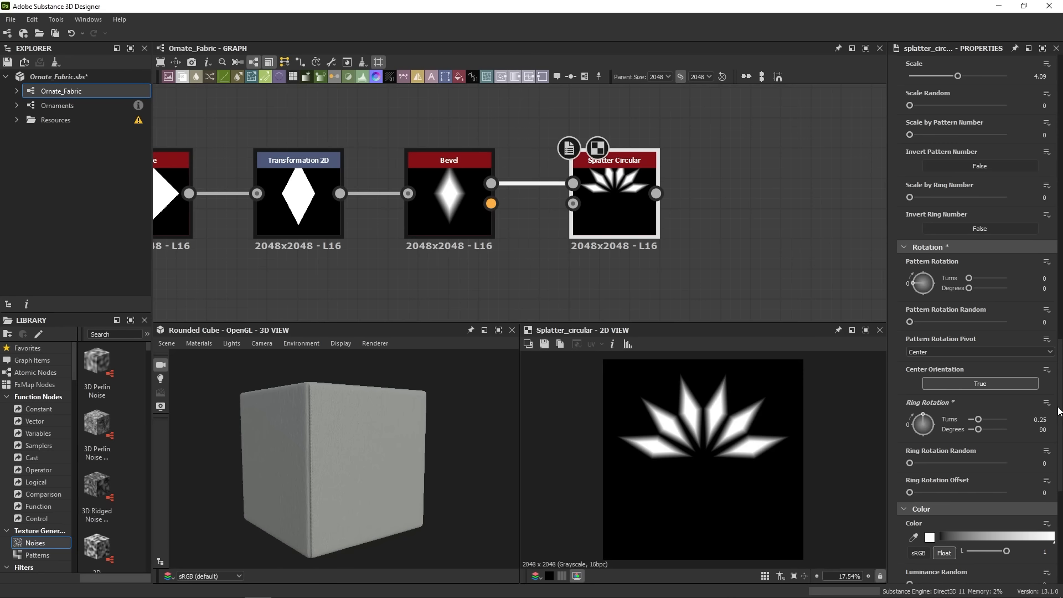
# Set the Splatter Circular global offset Y to 0.35 to lower the diamond fan.
pyautogui.scroll(12, 1059, 411)
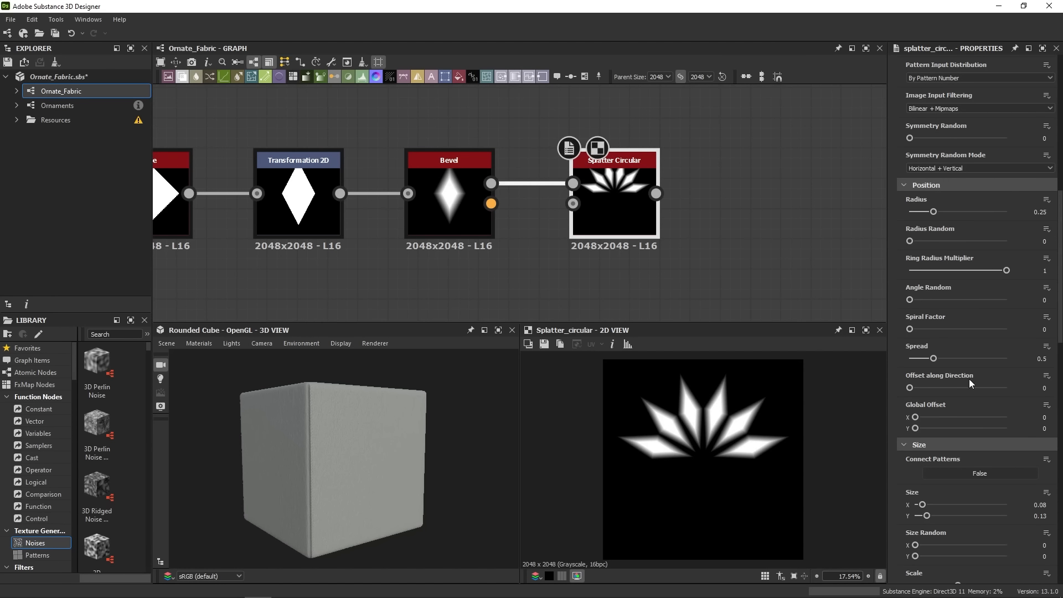
pyautogui.moveTo(915, 429); pyautogui.dragTo(952, 431)
pyautogui.moveTo(1046, 428); pyautogui.dragTo(1037, 429)
pyautogui.write('3')
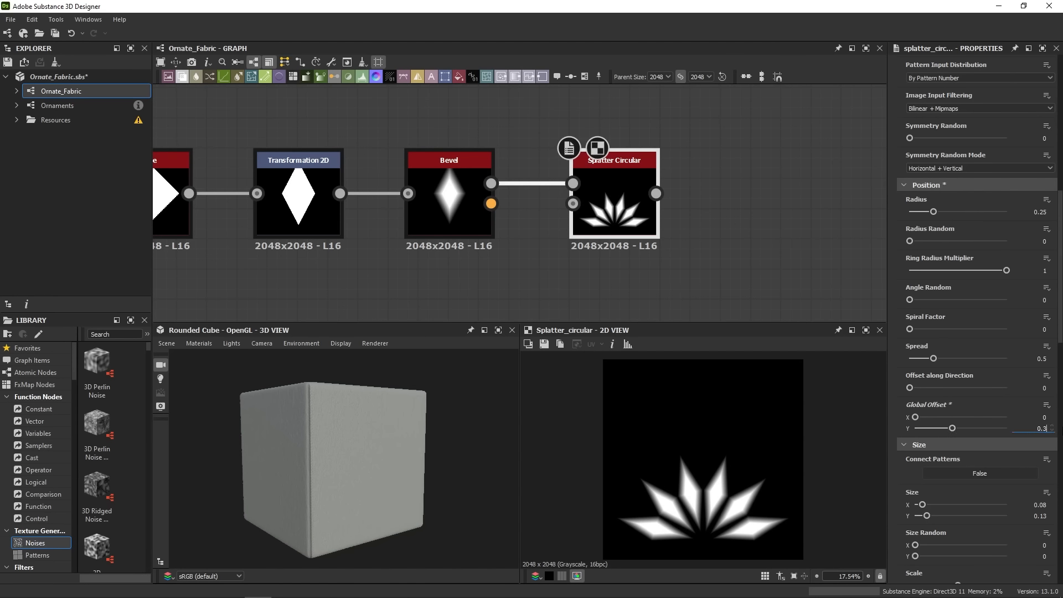
pyautogui.write('5')
pyautogui.press('Return')
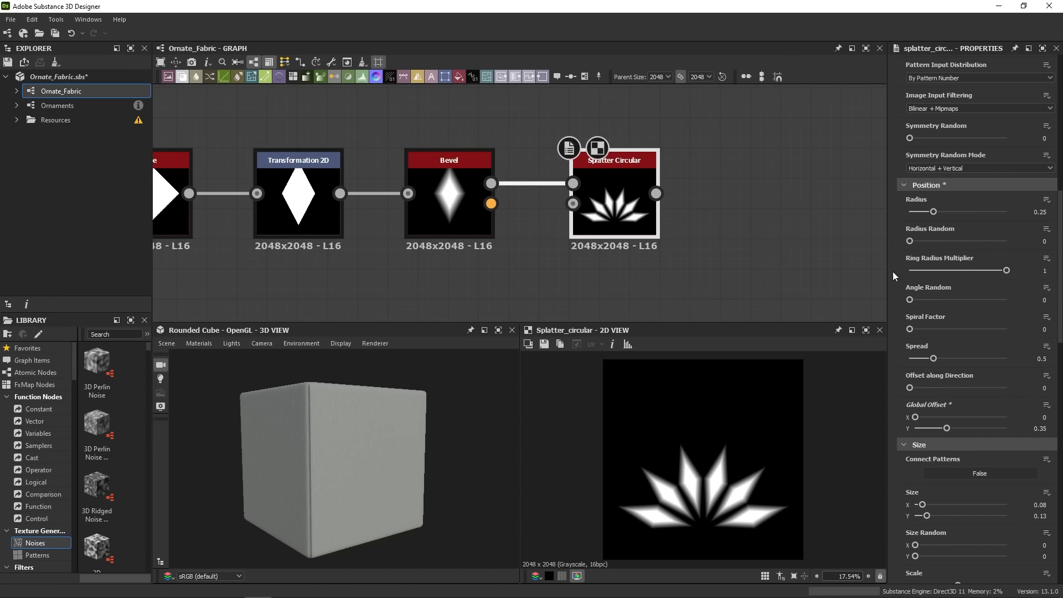
pyautogui.scroll(-4, 728, 242)
pyautogui.moveTo(729, 242); pyautogui.dragTo(711, 312, button='middle')
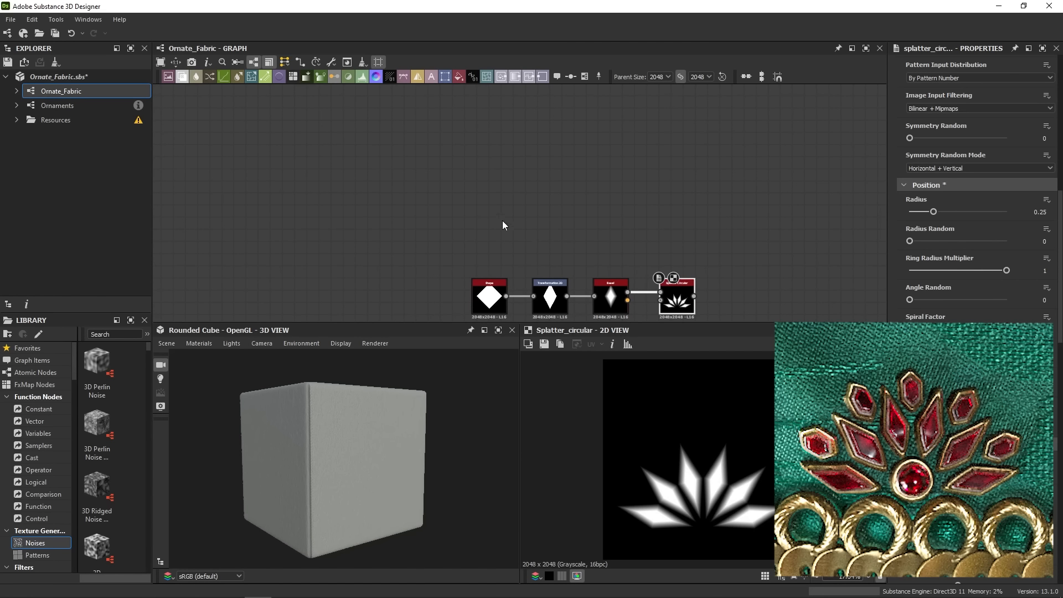
# Add a Polygon 2 node above the diamond chain with scale 0.81 and gradient 0.58.
pyautogui.press('space')
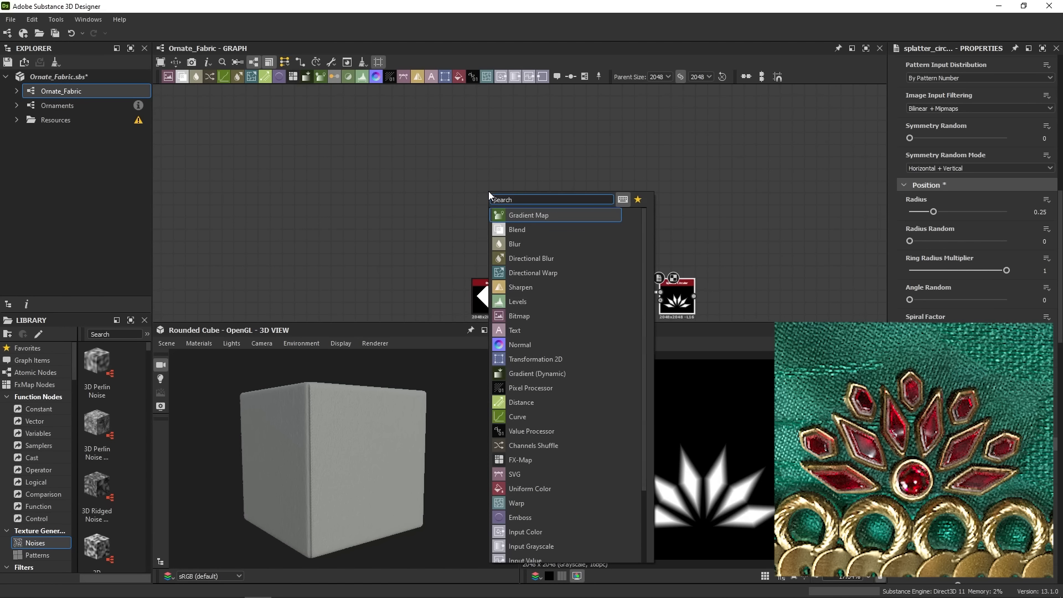
pyautogui.write('poly')
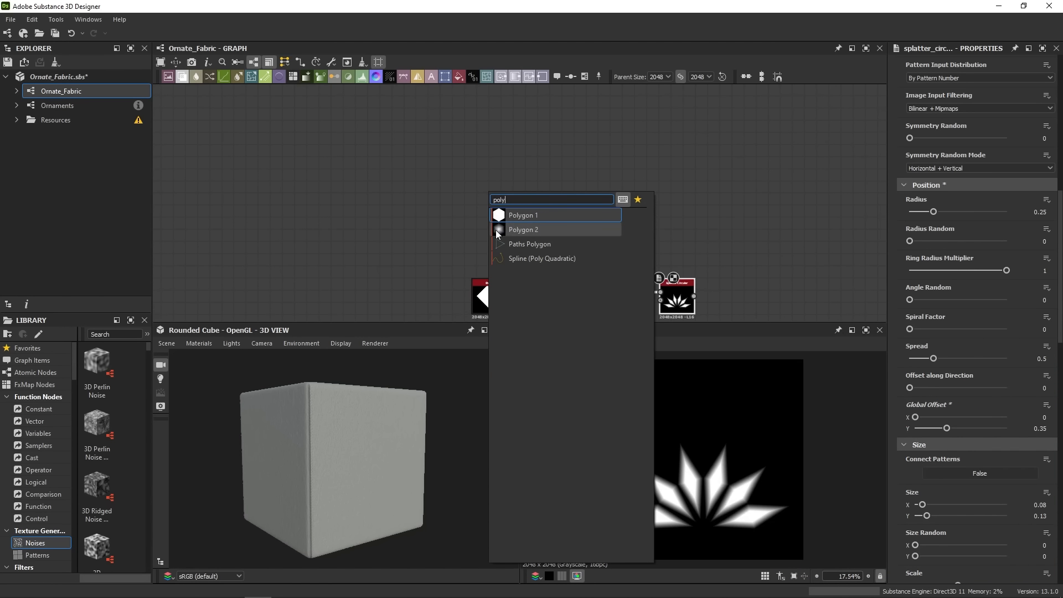
pyautogui.click(512, 231)
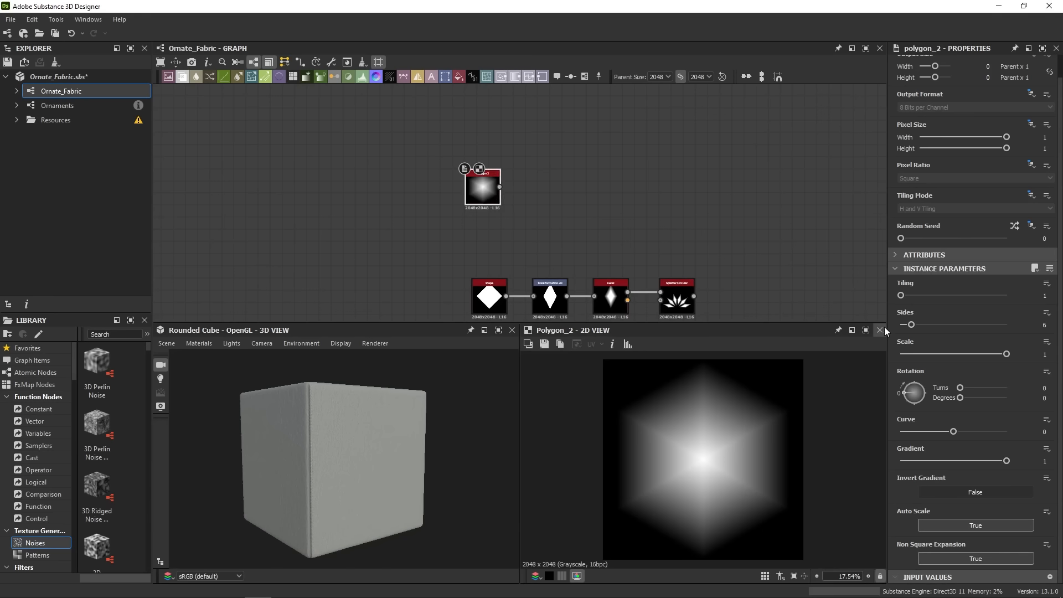
pyautogui.moveTo(1006, 358)
pyautogui.mouseDown()
pyautogui.moveTo(978, 357)
pyautogui.moveTo(987, 358)
pyautogui.mouseUp()
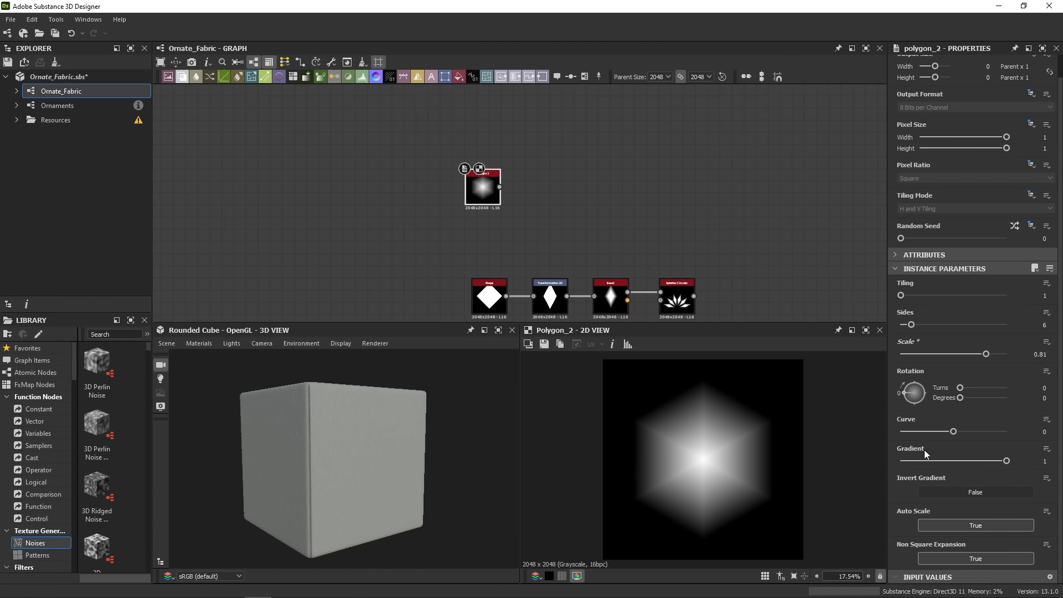
pyautogui.moveTo(993, 460); pyautogui.dragTo(963, 464)
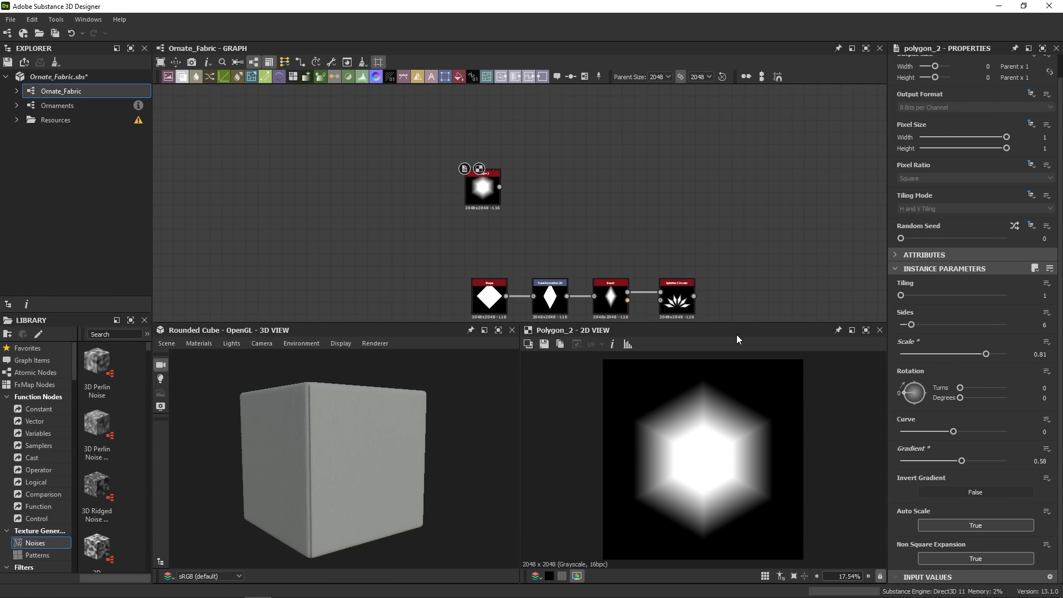
# Duplicate the Splatter Circular node beside Polygon 2 and feed the hexagon into its pattern input.
pyautogui.click(675, 293)
pyautogui.hotkey('ctrl', 'd')
pyautogui.moveTo(519, 200); pyautogui.dragTo(604, 188)
pyautogui.scroll(2, 537, 183)
pyautogui.moveTo(483, 189); pyautogui.dragTo(620, 175)
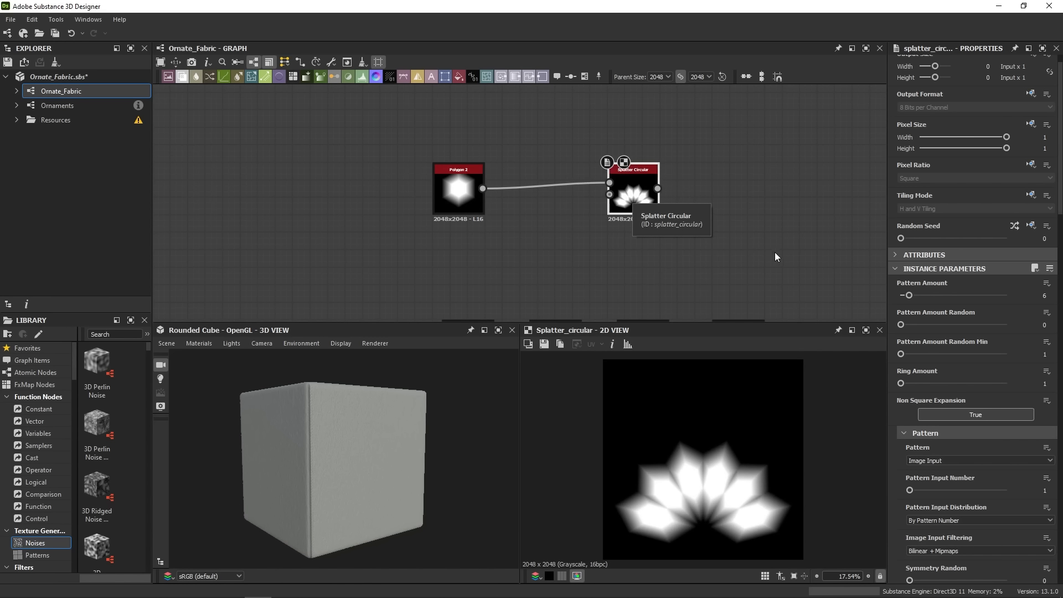
# Add a Blend node with the diamond fan as foreground and the hexagon fan as background, at opacity 0.53.
pyautogui.moveTo(775, 251); pyautogui.dragTo(669, 194, button='middle')
pyautogui.press('space')
pyautogui.write('b')
pyautogui.click(708, 218)
pyautogui.moveTo(653, 289); pyautogui.dragTo(746, 180)
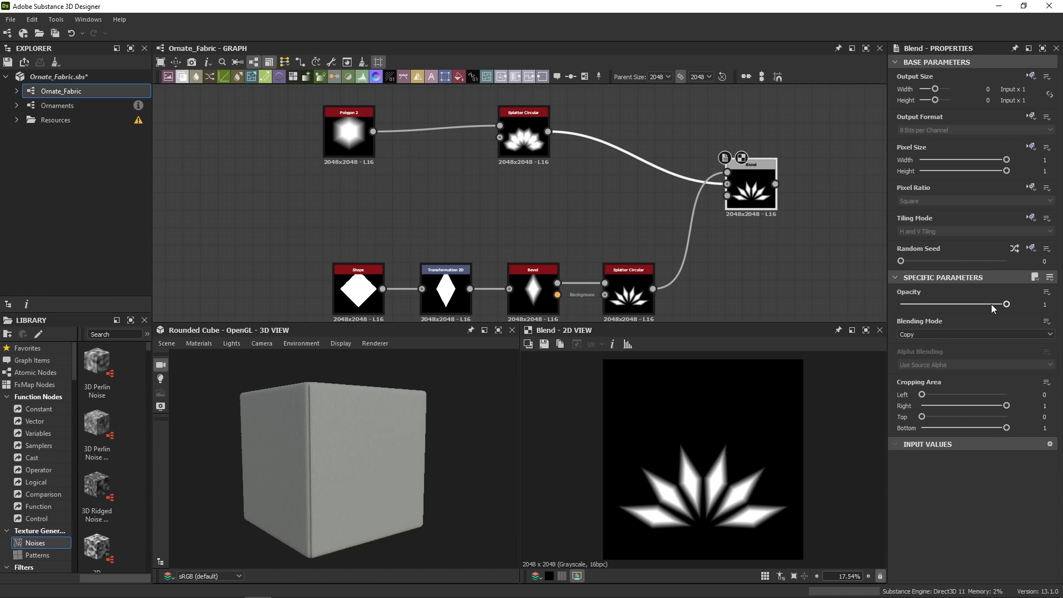
pyautogui.moveTo(990, 304); pyautogui.dragTo(956, 305)
pyautogui.scroll(4, 723, 510)
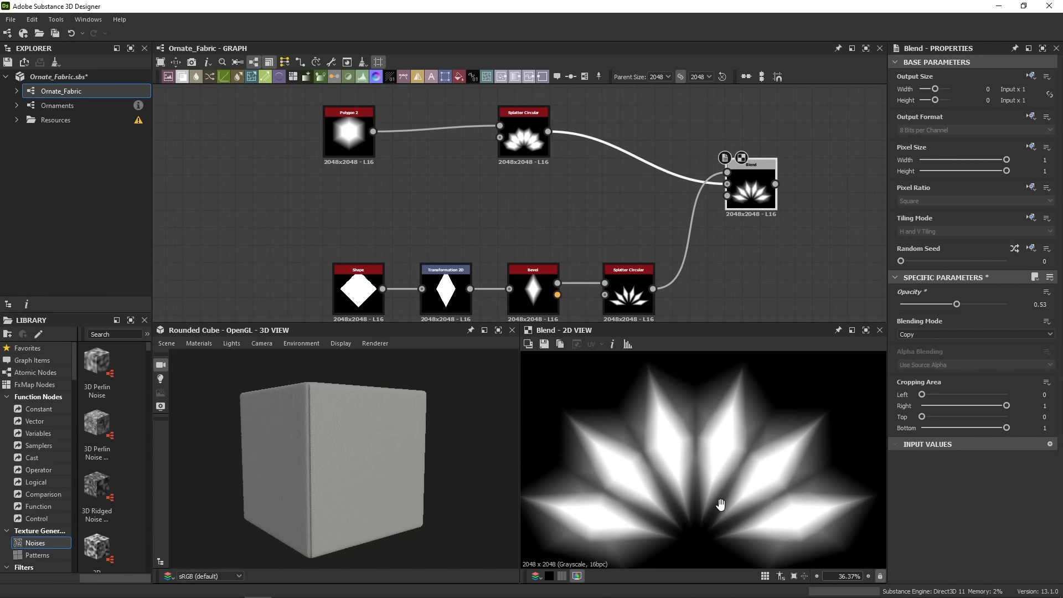
pyautogui.scroll(-1, 721, 484)
pyautogui.moveTo(764, 203); pyautogui.dragTo(782, 220)
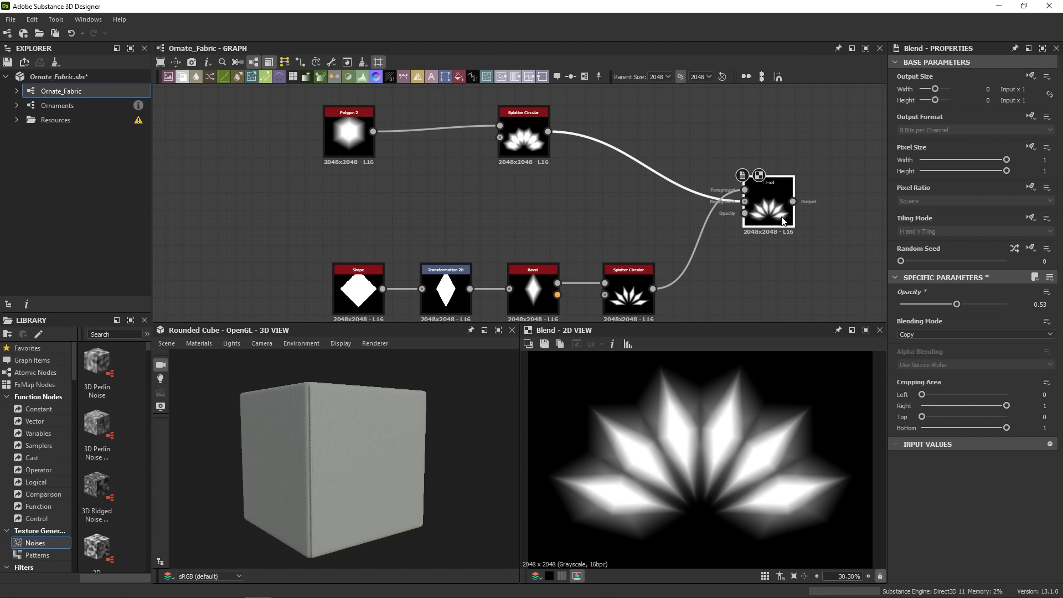
# Reduce the scale of the hexagon Splatter Circular to 1.58.
pyautogui.click(522, 147)
pyautogui.scroll(-5, 892, 493)
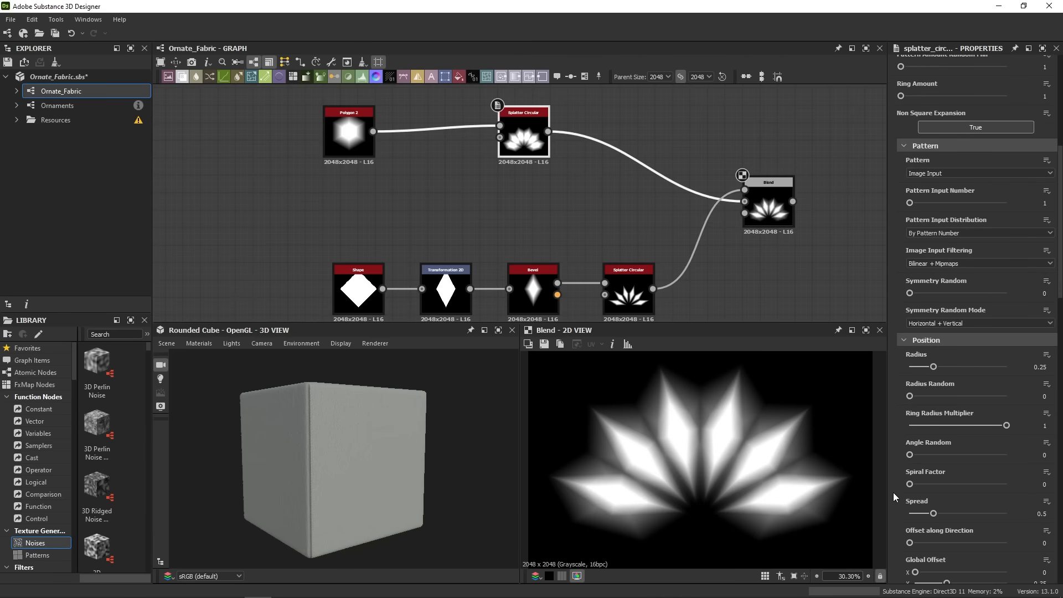
pyautogui.scroll(-4, 892, 492)
pyautogui.moveTo(921, 519)
pyautogui.mouseDown()
pyautogui.moveTo(944, 519)
pyautogui.moveTo(926, 529)
pyautogui.mouseUp()
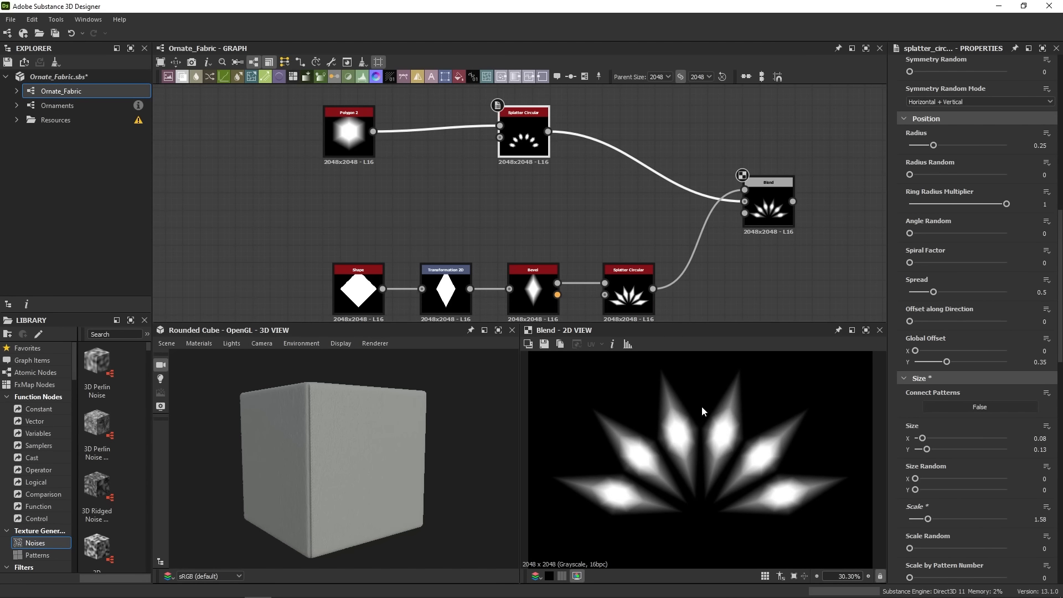
# Set the pattern amount of the hexagon Splatter Circular to 5.
pyautogui.scroll(1, 602, 446)
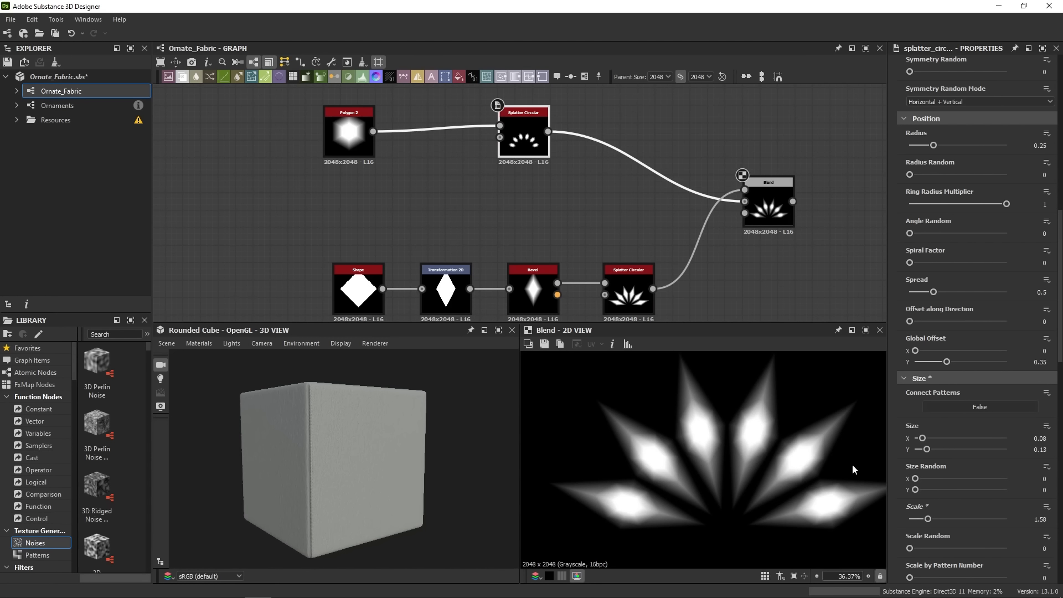
pyautogui.moveTo(852, 464); pyautogui.dragTo(838, 466, button='middle')
pyautogui.scroll(2, 868, 478)
pyautogui.scroll(10, 896, 417)
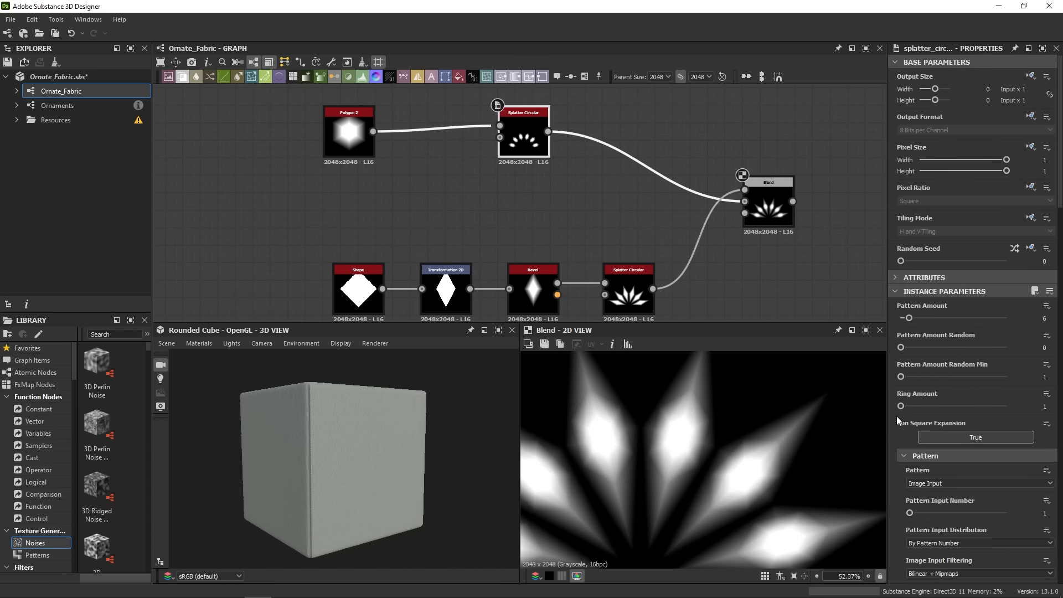
pyautogui.scroll(-3, 686, 476)
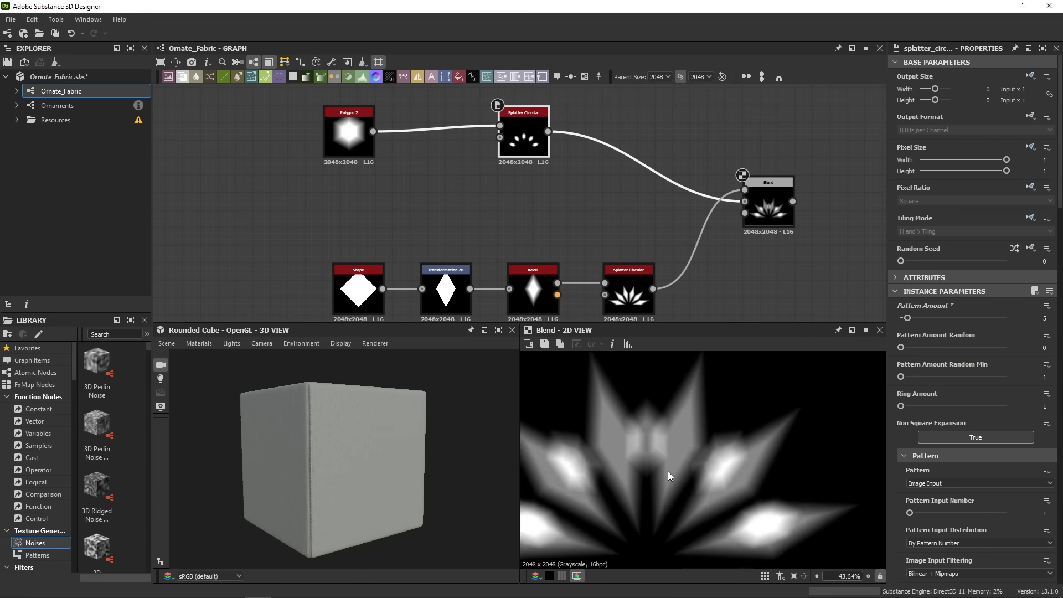
# Move the hexagons outward between the diamond tips with radius 0.38 and spread 0.42.
pyautogui.scroll(-8, 891, 481)
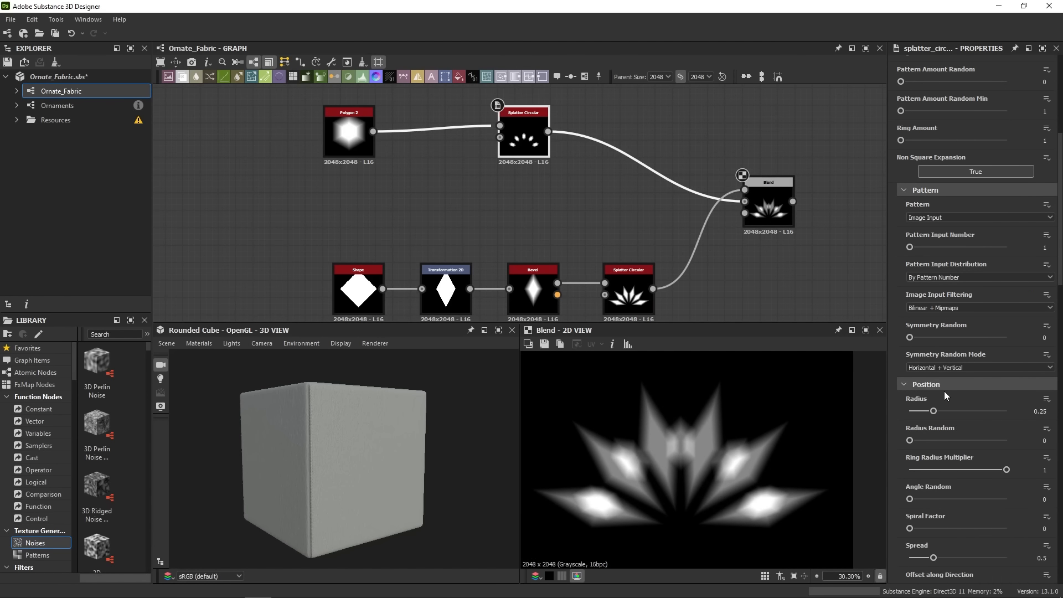
pyautogui.click(945, 412)
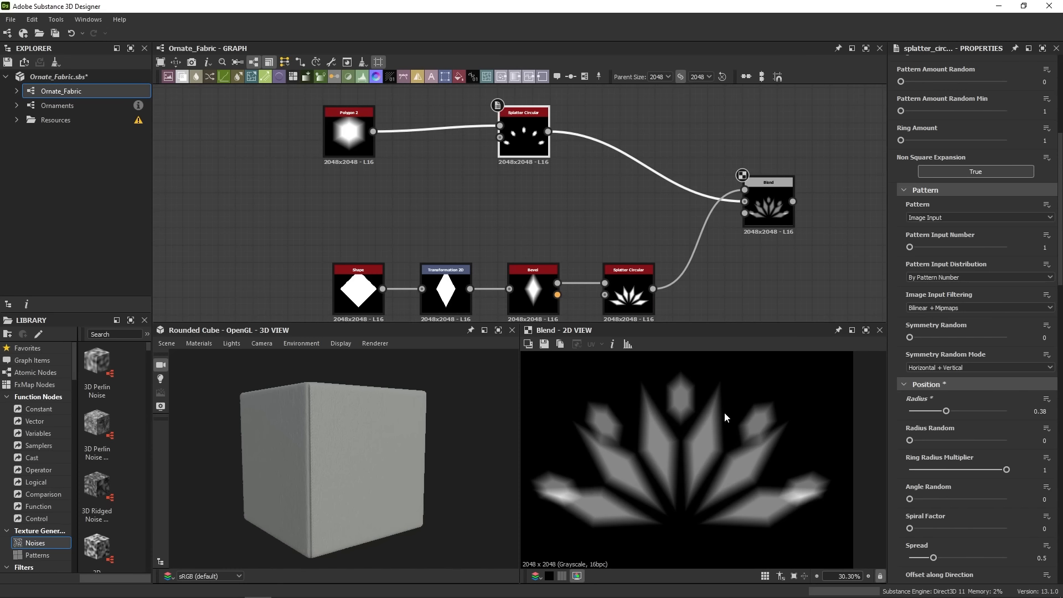
pyautogui.scroll(-3, 897, 433)
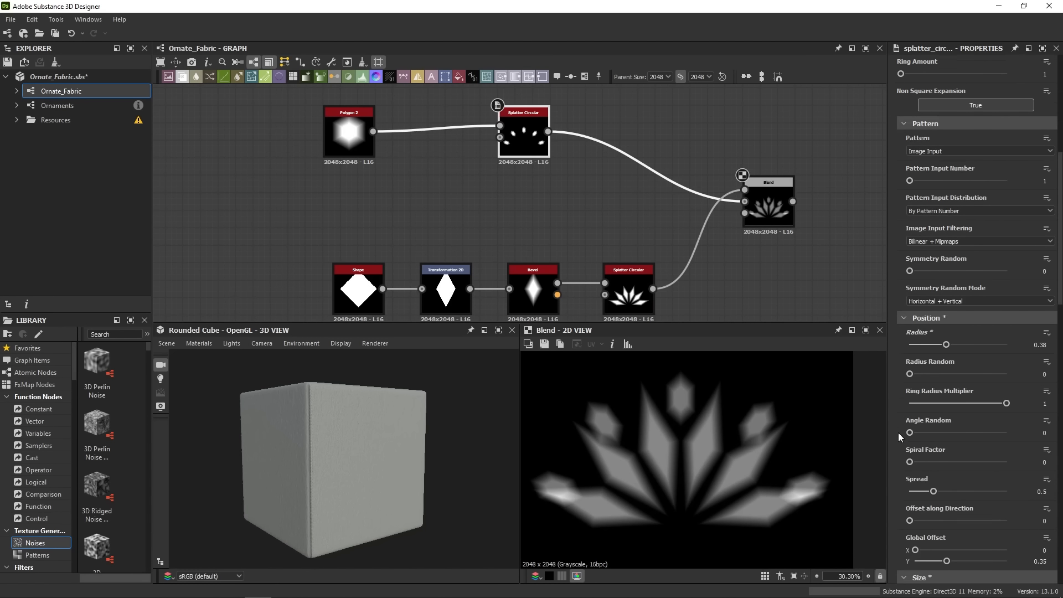
pyautogui.moveTo(933, 469); pyautogui.dragTo(846, 469)
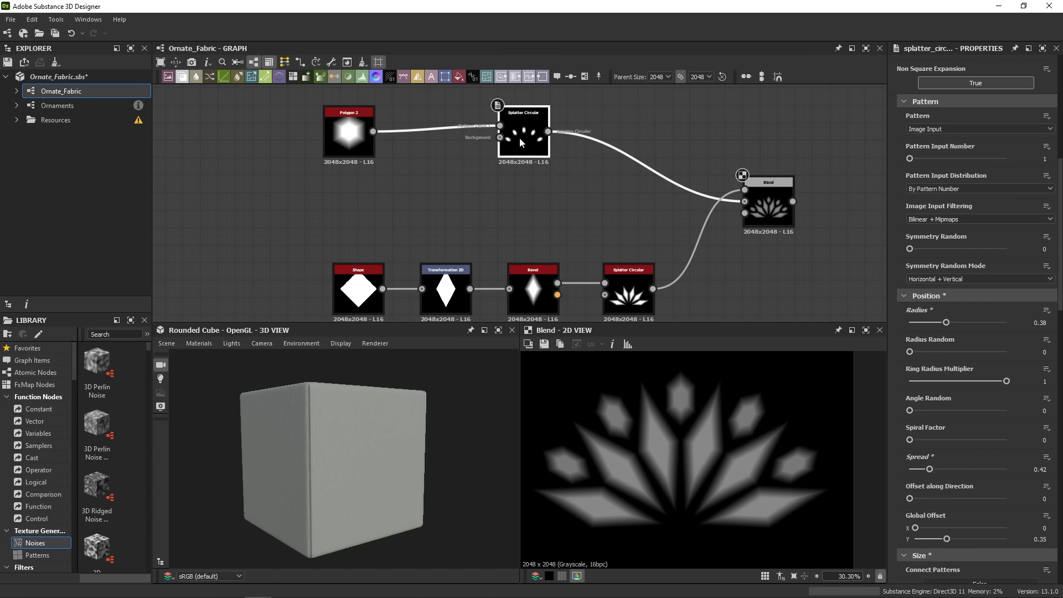
# Switch the fan Blend to Max (Lighten) and restore its opacity to 1.
pyautogui.scroll(-3, 519, 137)
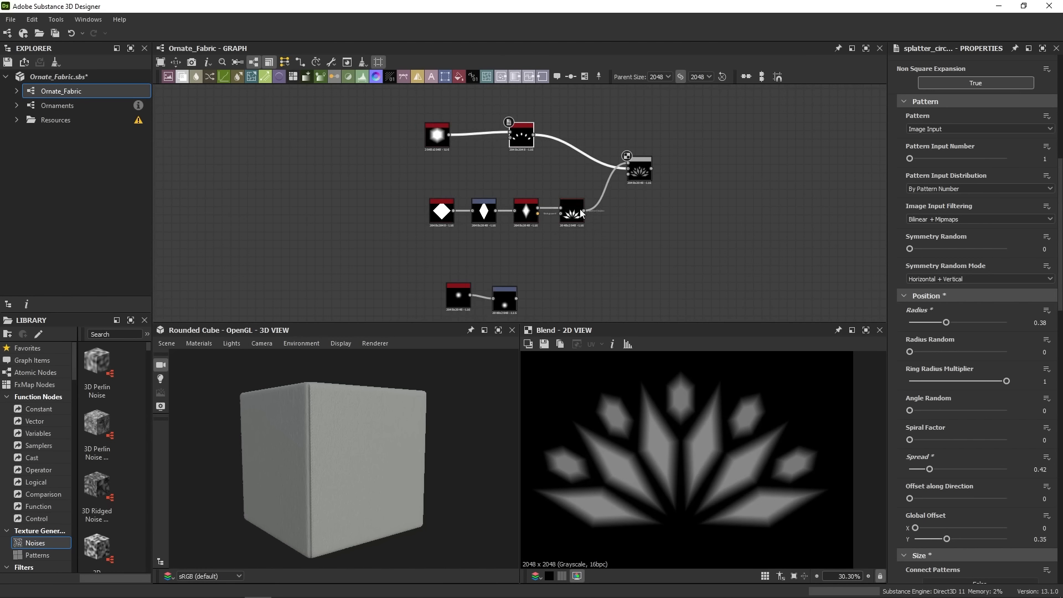
pyautogui.moveTo(637, 173); pyautogui.dragTo(630, 196)
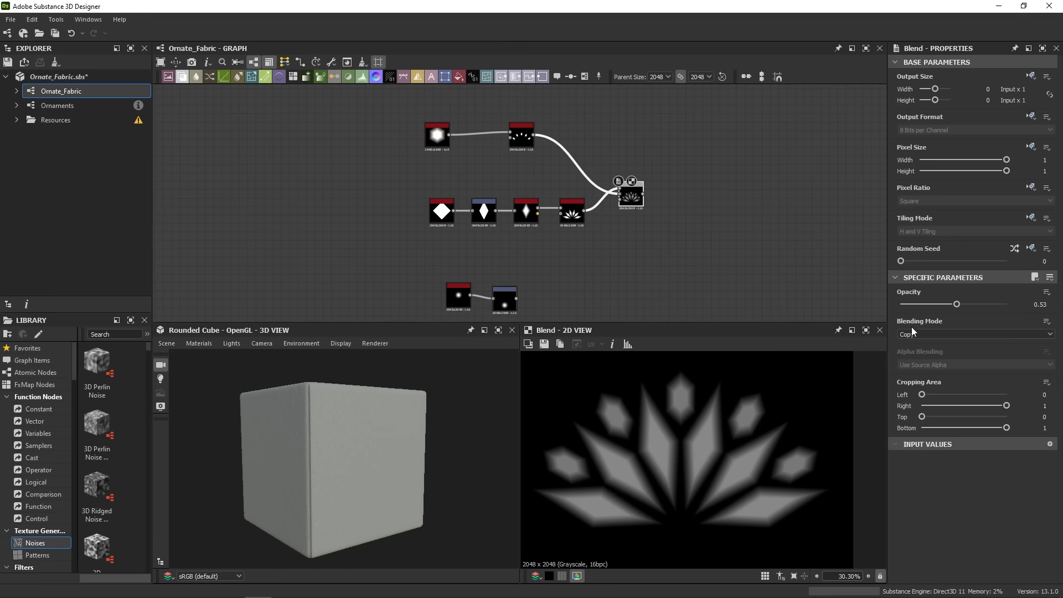
pyautogui.click(949, 334)
pyautogui.click(930, 378)
pyautogui.moveTo(974, 304); pyautogui.dragTo(1006, 304)
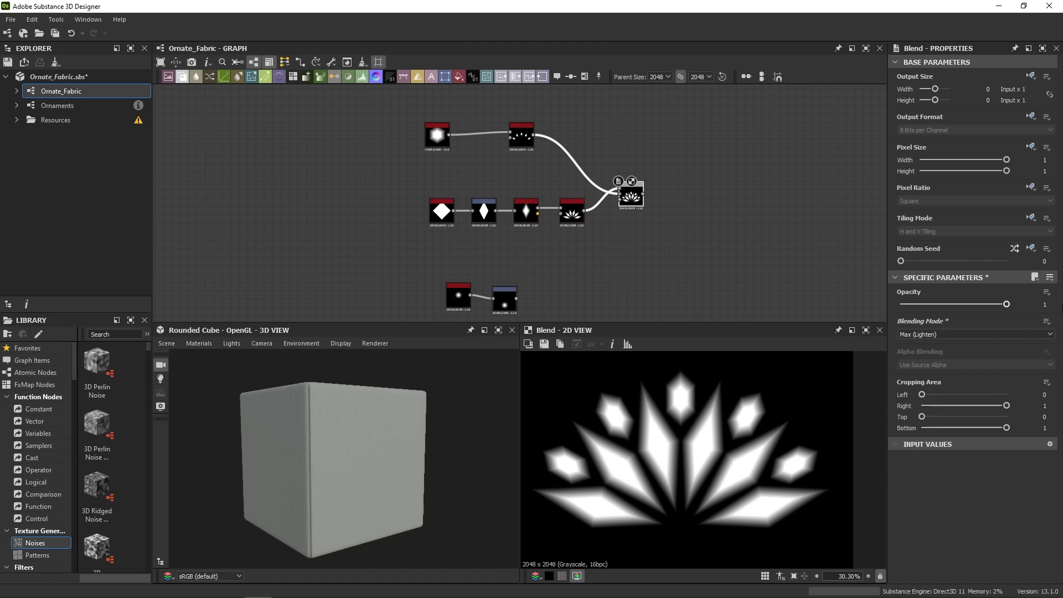
# Add a second Blend node combining the fan with the transformed bell dot in Max (Lighten) mode.
pyautogui.press('space')
pyautogui.write('bl')
pyautogui.click(679, 250)
pyautogui.scroll(4, 650, 185)
pyautogui.scroll(-4, 609, 266)
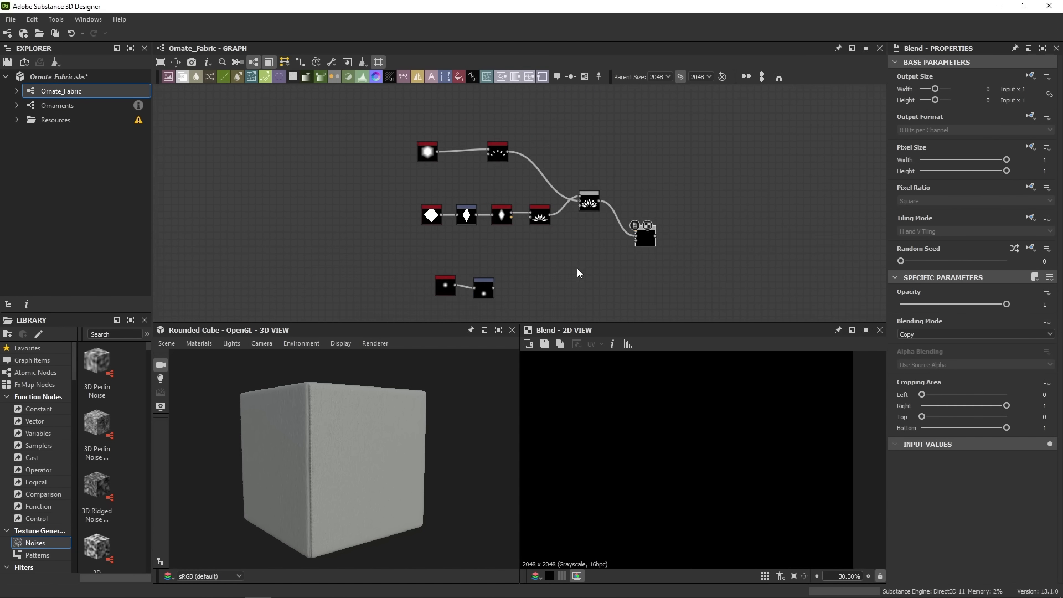
pyautogui.scroll(2, 497, 289)
pyautogui.moveTo(496, 287); pyautogui.dragTo(732, 166)
pyautogui.click(995, 333)
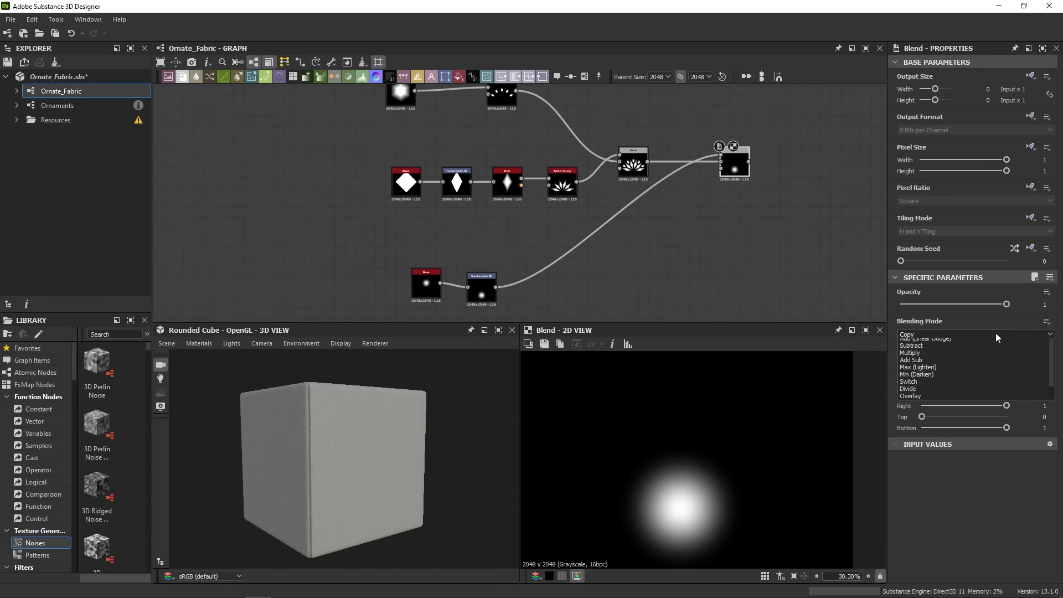
pyautogui.click(969, 380)
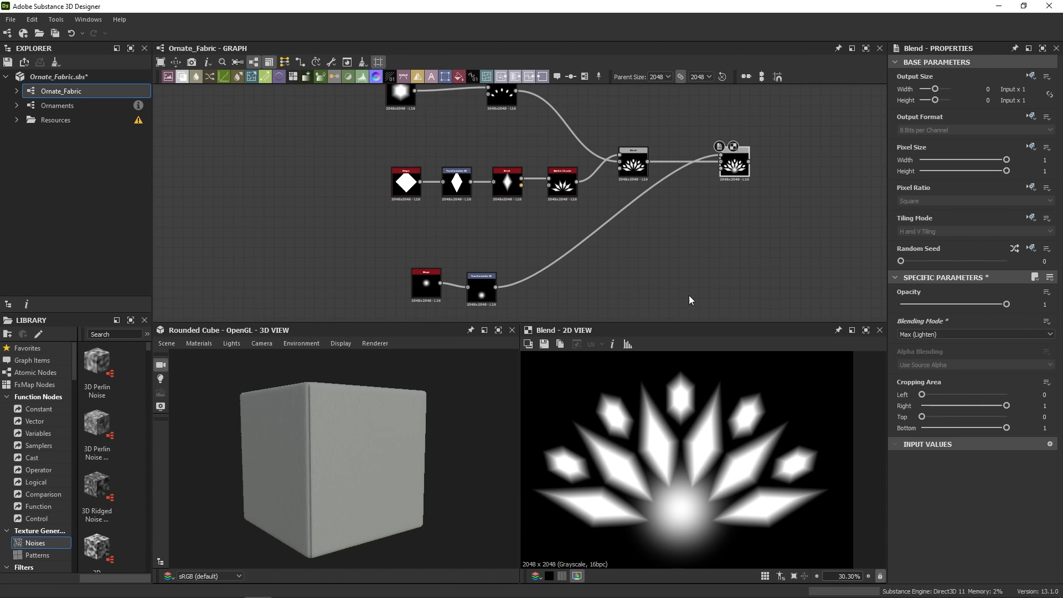
# Examine how the central dot meets the diamonds, comparing the combined result, the fan Blend and the bell Shape.
pyautogui.scroll(4, 637, 527)
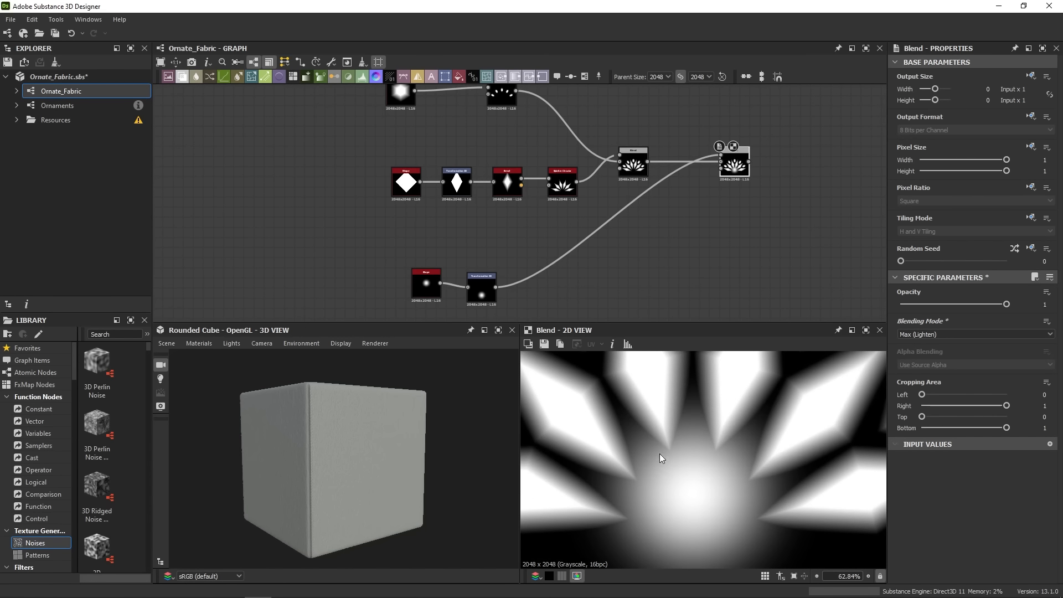
pyautogui.scroll(-3, 715, 476)
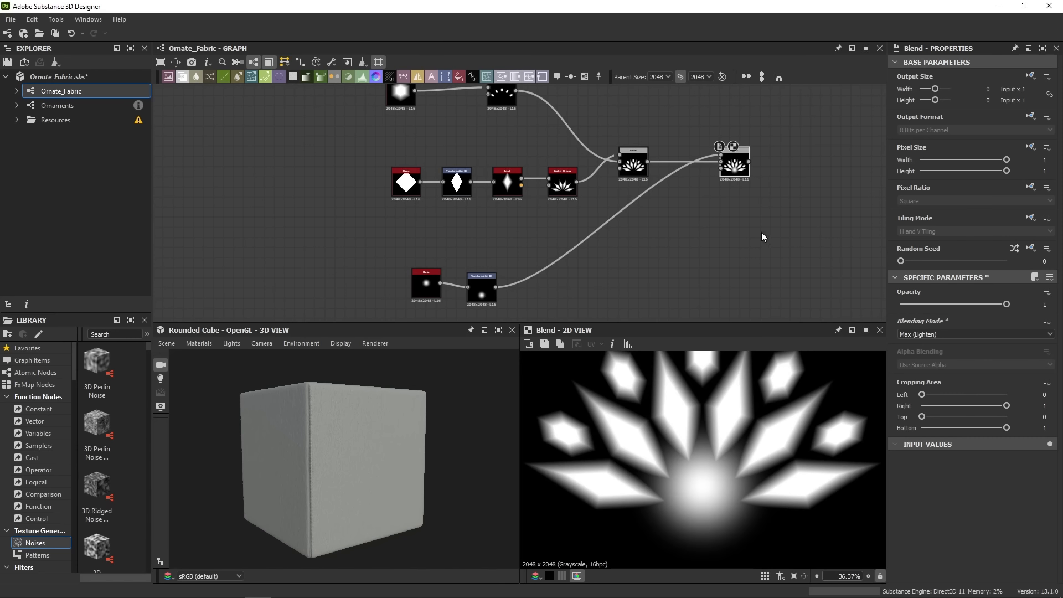
pyautogui.scroll(1, 763, 239)
pyautogui.moveTo(723, 245); pyautogui.dragTo(701, 258, button='middle')
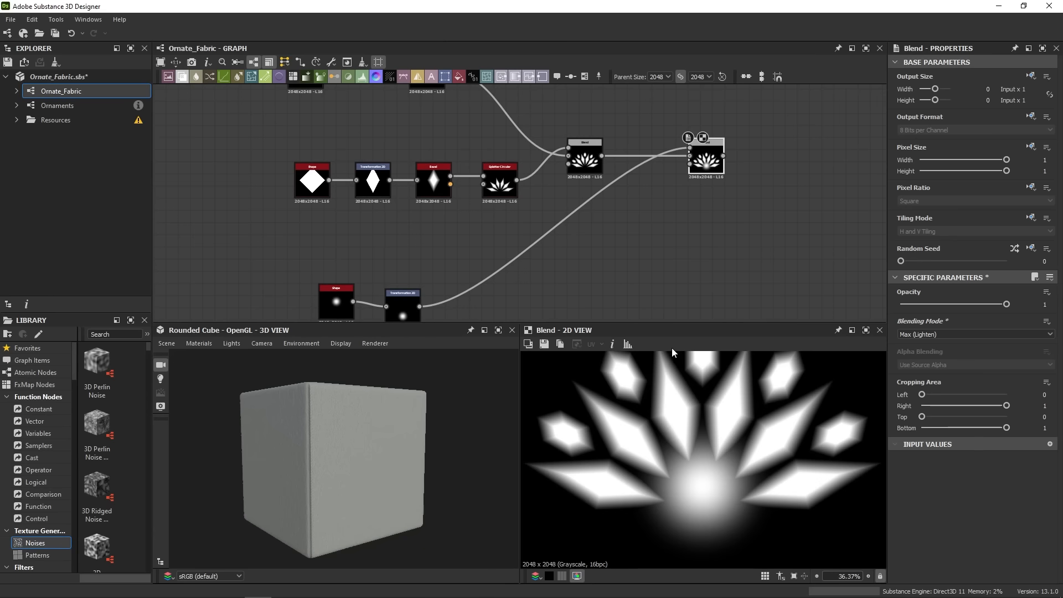
pyautogui.doubleClick(590, 170)
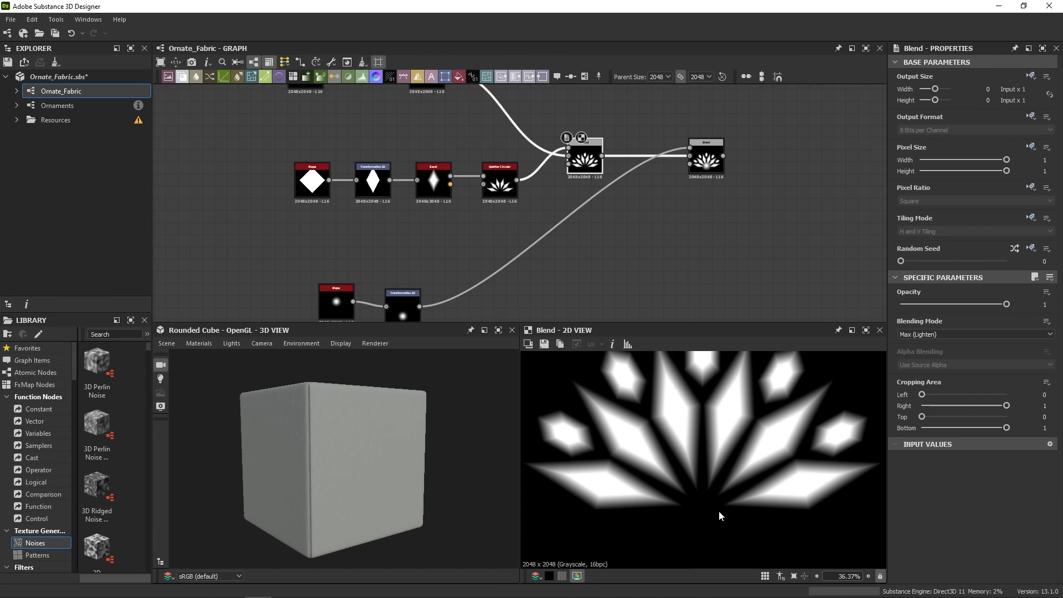
pyautogui.click(684, 200)
pyautogui.moveTo(522, 237); pyautogui.dragTo(559, 219, button='middle')
pyautogui.click(379, 283)
pyautogui.doubleClick(380, 282)
pyautogui.scroll(5, 662, 459)
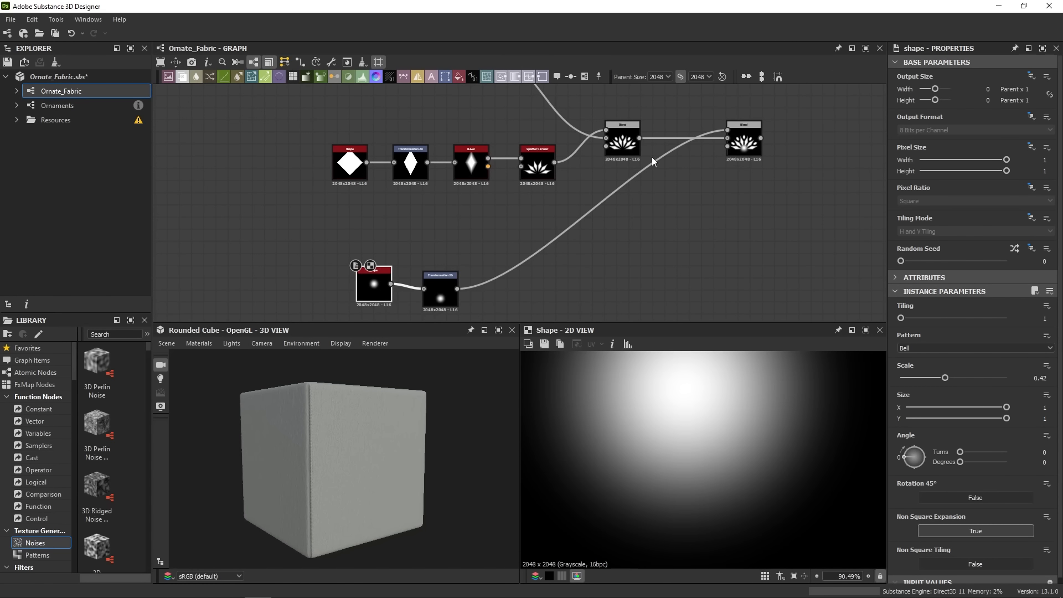
pyautogui.moveTo(745, 156); pyautogui.dragTo(660, 168, button='middle')
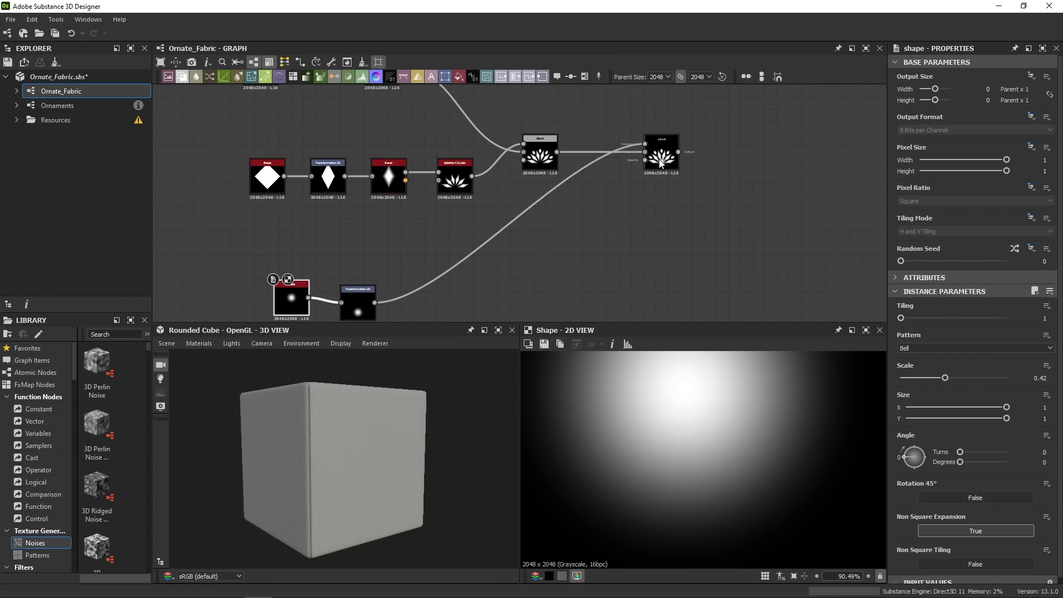
# Change the second Blend to Subtract and compare its output with the fan Blend around the centre.
pyautogui.click(660, 162)
pyautogui.click(967, 334)
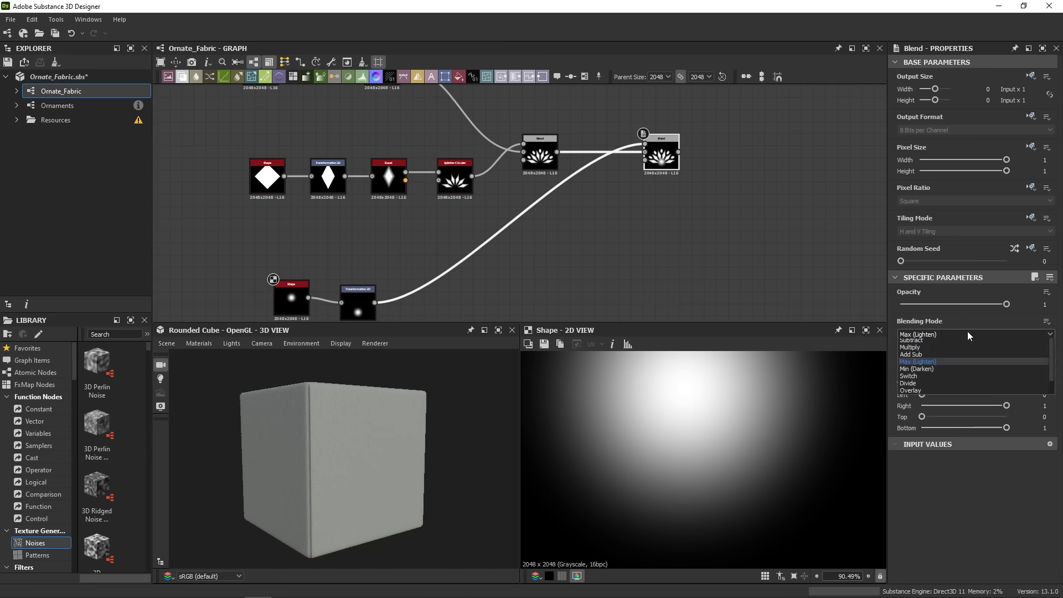
pyautogui.click(938, 357)
pyautogui.doubleClick(664, 158)
pyautogui.scroll(-4, 712, 460)
pyautogui.scroll(2, 704, 465)
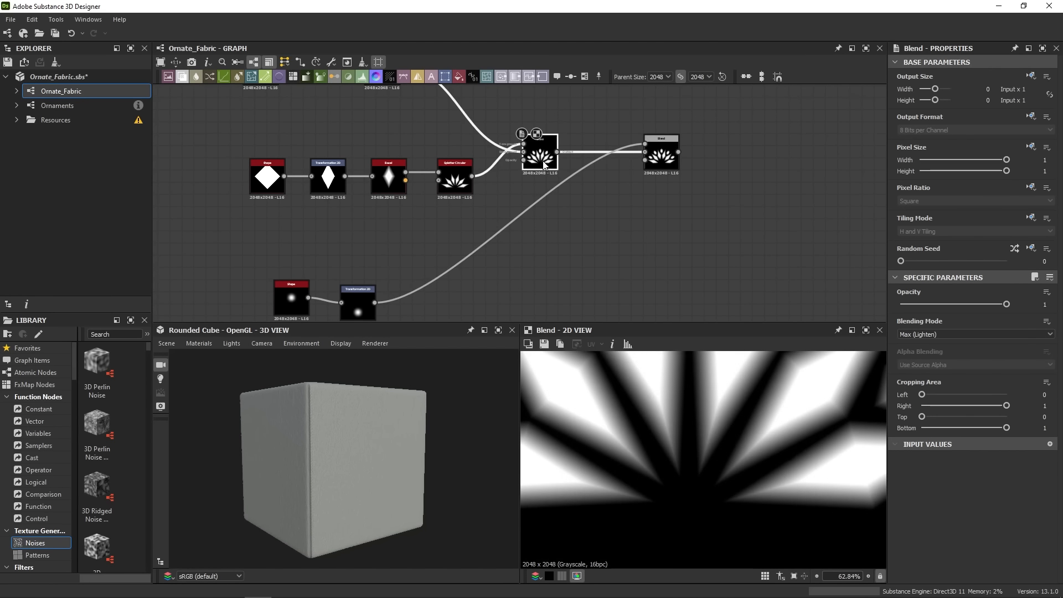
pyautogui.click(662, 161)
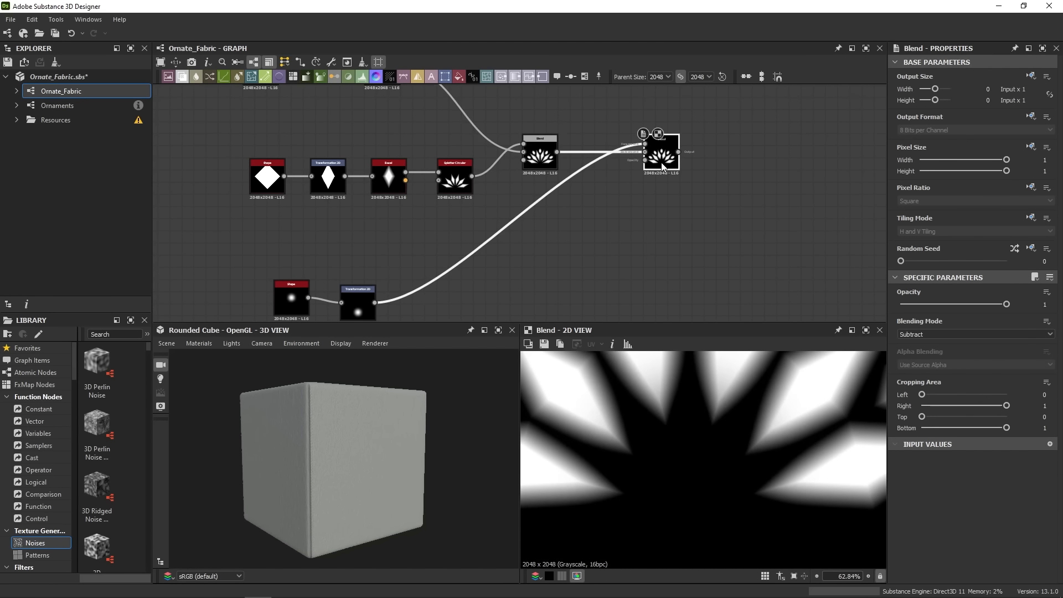
# Add a third Blend node combining the subtracted fan with the transformed bell dot in Max (Lighten) mode.
pyautogui.moveTo(737, 177); pyautogui.dragTo(666, 173, button='middle')
pyautogui.press('space')
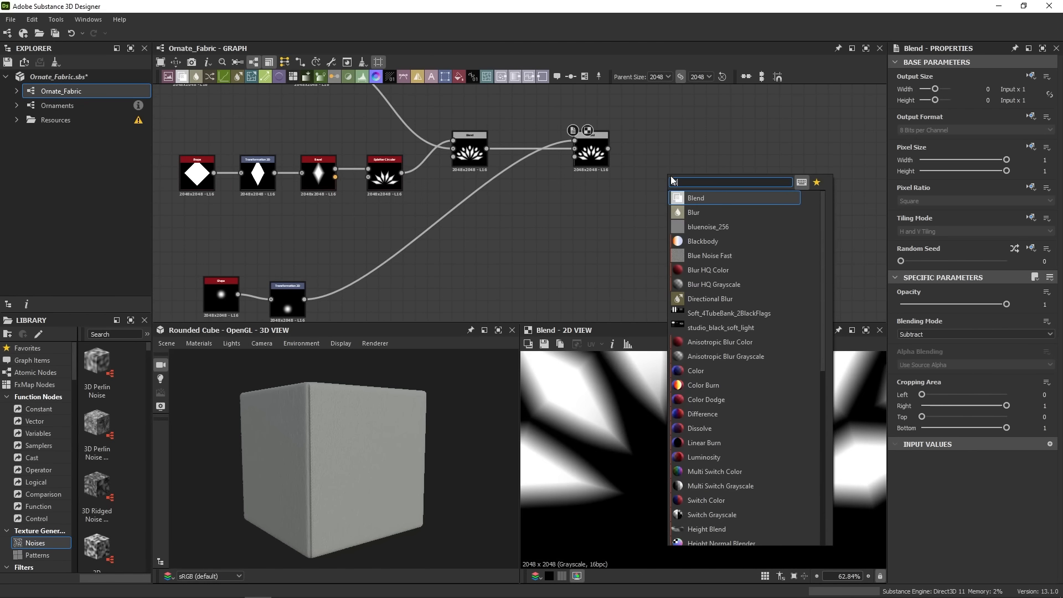
pyautogui.click(730, 198)
pyautogui.scroll(2, 627, 156)
pyautogui.moveTo(600, 144); pyautogui.dragTo(657, 180)
pyautogui.scroll(-4, 653, 175)
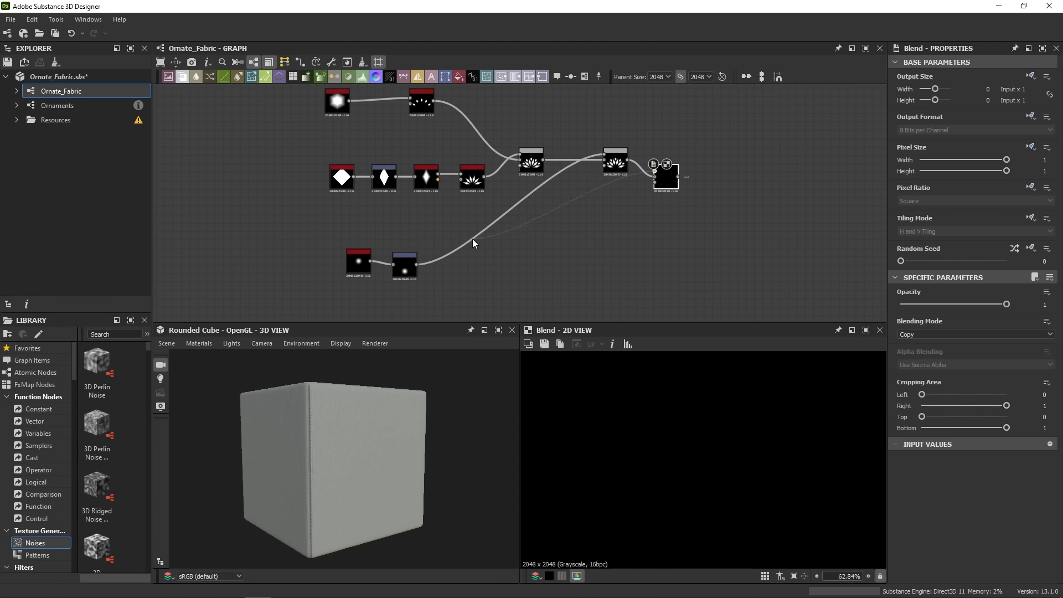
pyautogui.moveTo(416, 265); pyautogui.dragTo(654, 171)
pyautogui.click(621, 168)
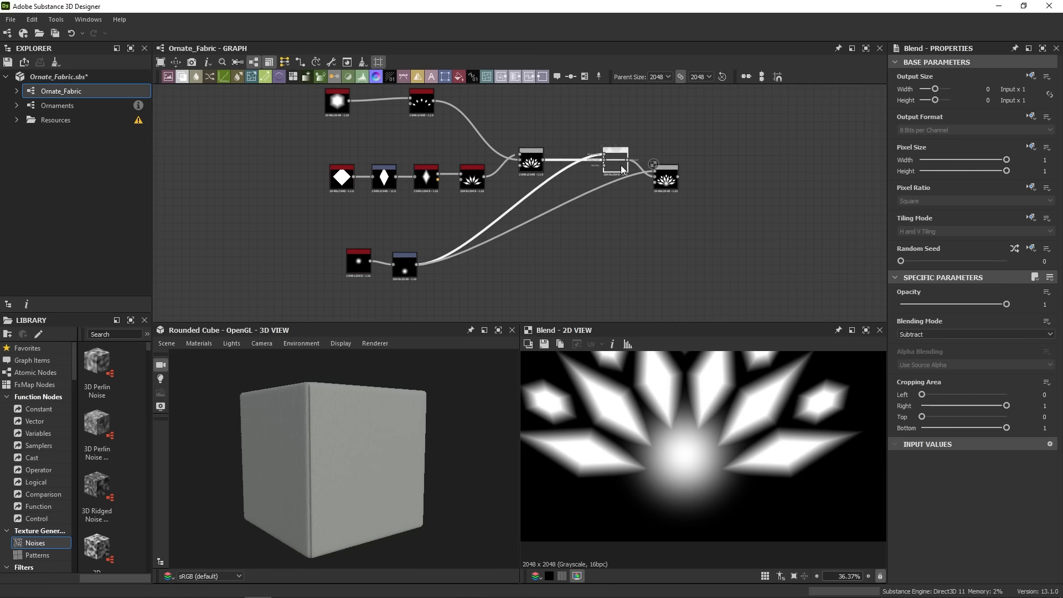
pyautogui.moveTo(667, 177); pyautogui.dragTo(691, 158)
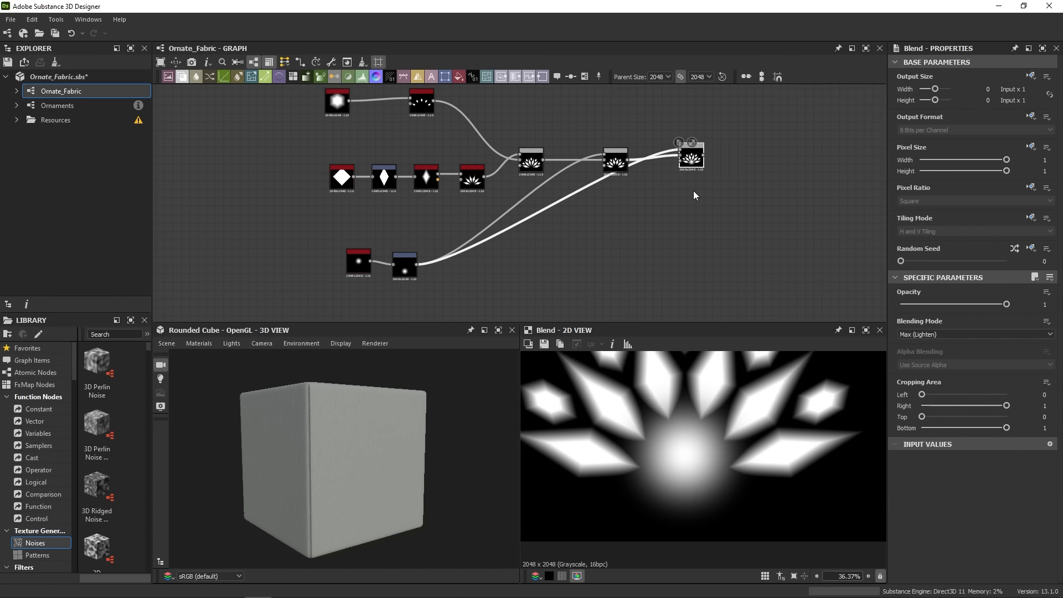
pyautogui.moveTo(710, 198); pyautogui.dragTo(642, 204, button='middle')
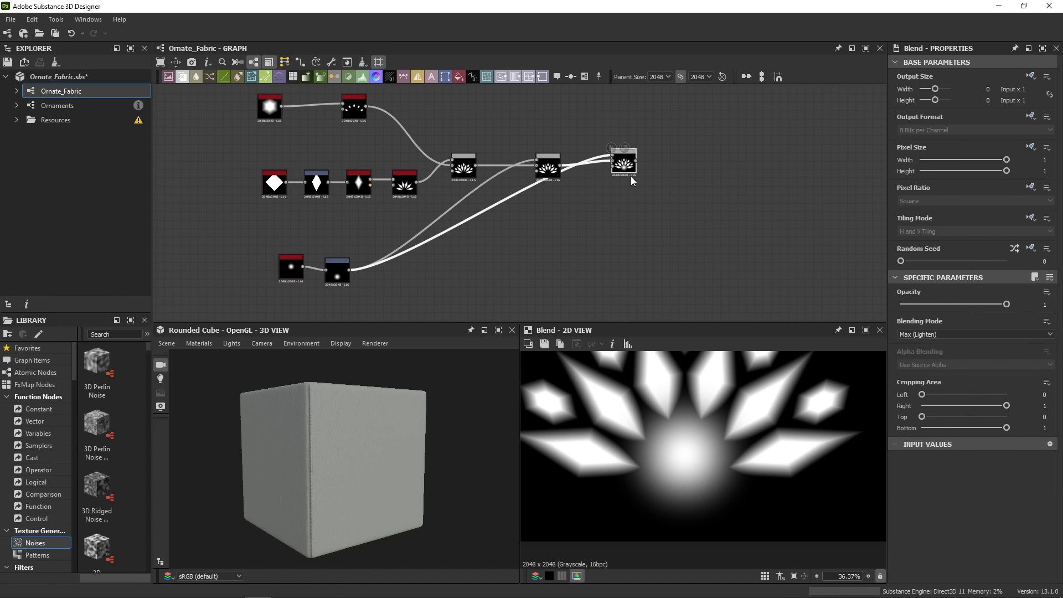
# Insert a Levels node between the transformed bell dot and the last Blend, raising its input black point to near the middle.
pyautogui.moveTo(632, 180); pyautogui.dragTo(641, 189)
pyautogui.press('space')
pyautogui.write('l')
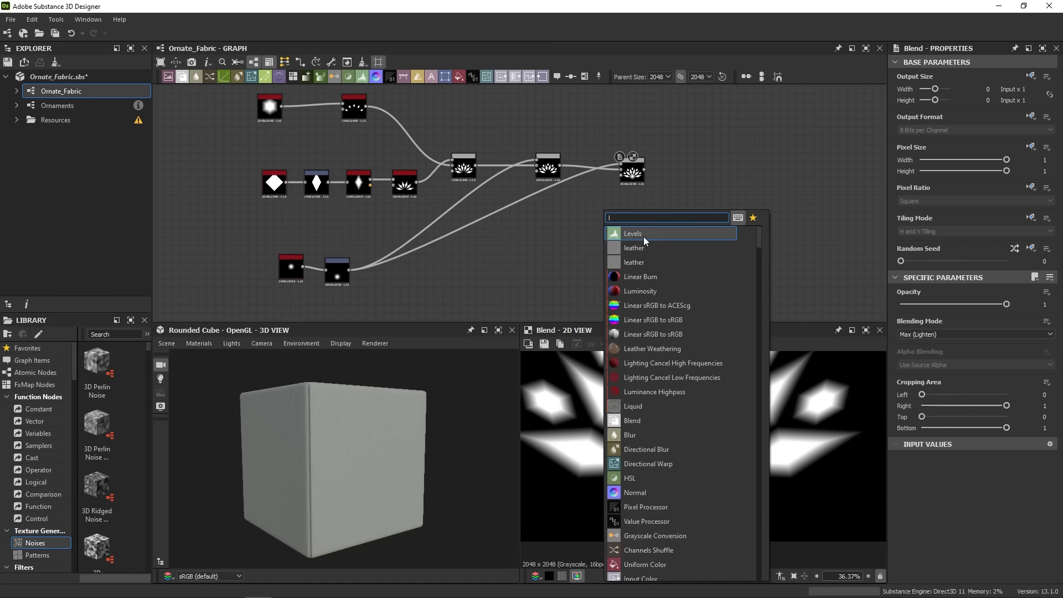
pyautogui.click(644, 237)
pyautogui.moveTo(349, 269); pyautogui.dragTo(609, 211)
pyautogui.click(613, 212)
pyautogui.moveTo(911, 321); pyautogui.dragTo(998, 323)
pyautogui.moveTo(619, 208); pyautogui.dragTo(621, 165)
pyautogui.doubleClick(634, 166)
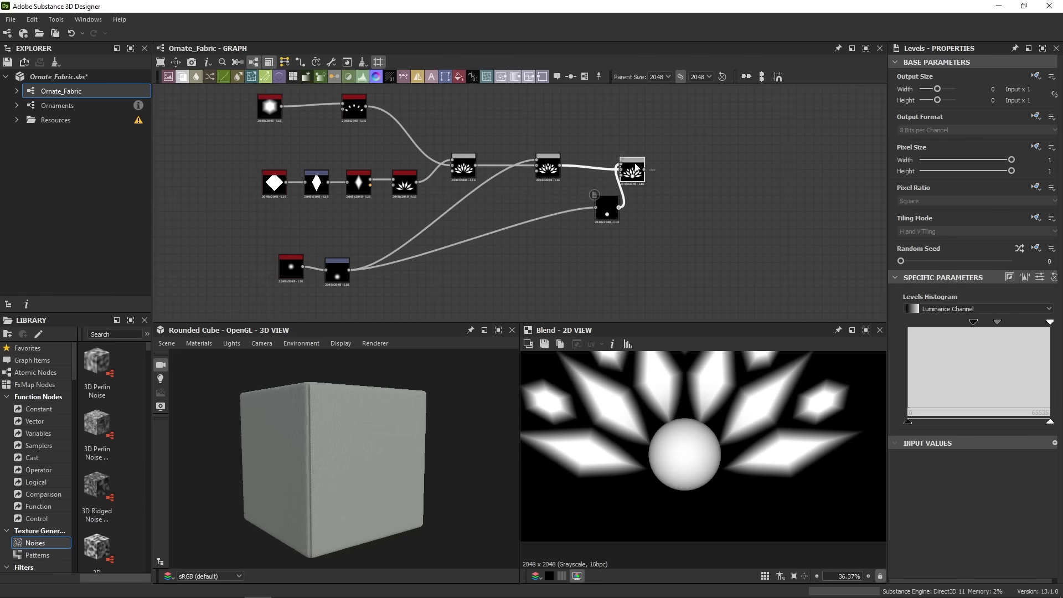
pyautogui.moveTo(608, 211); pyautogui.dragTo(431, 272)
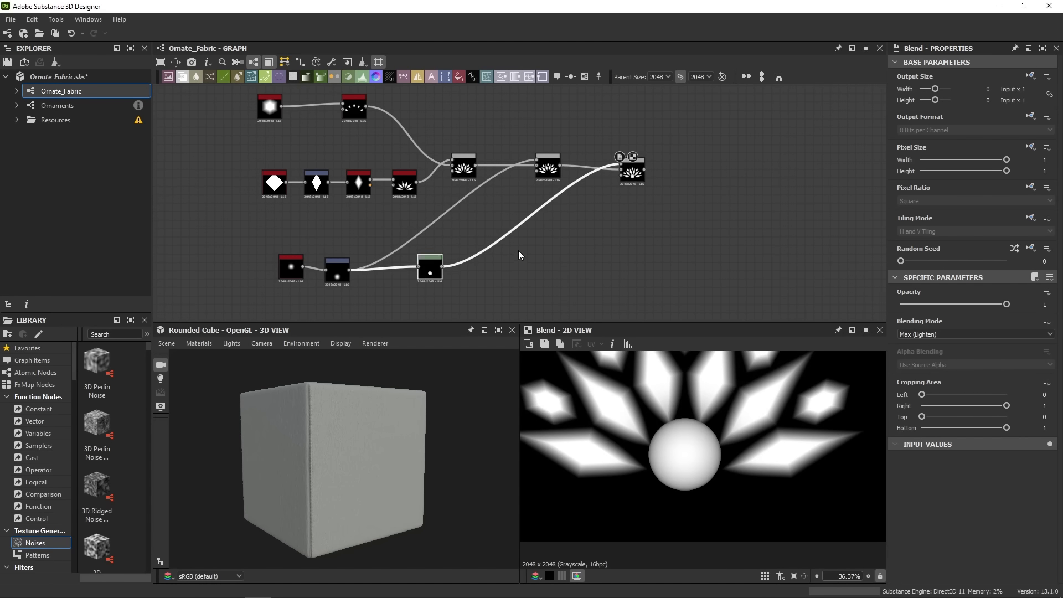
# Examine how the sharpened central gem sits among the diamonds in the last Blend's output.
pyautogui.moveTo(701, 438); pyautogui.dragTo(676, 462, button='middle')
pyautogui.scroll(4, 676, 462)
pyautogui.scroll(-4, 589, 469)
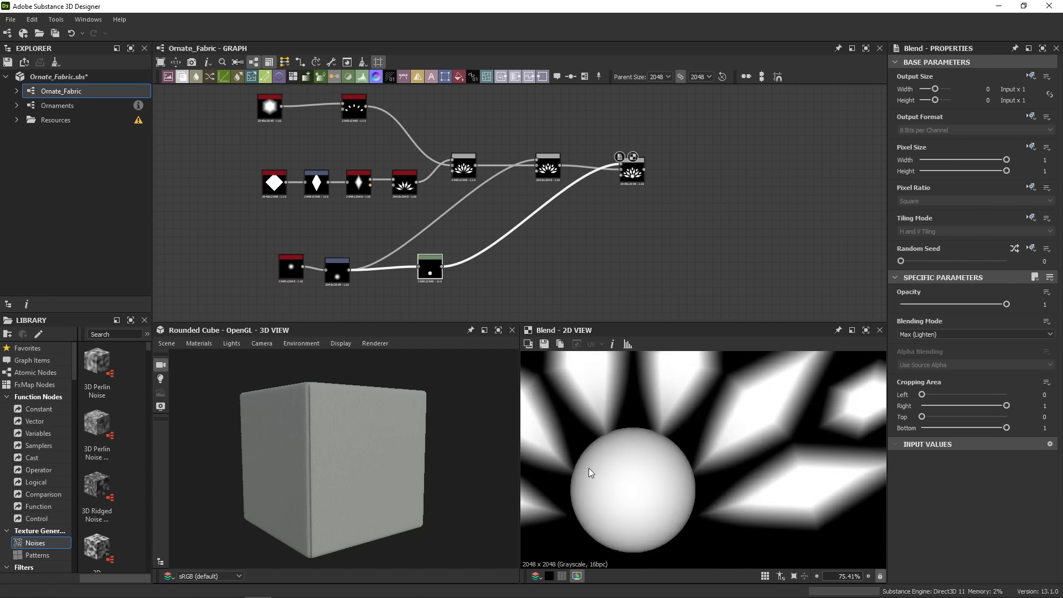
pyautogui.moveTo(591, 467); pyautogui.dragTo(643, 480, button='middle')
pyautogui.scroll(-2, 667, 483)
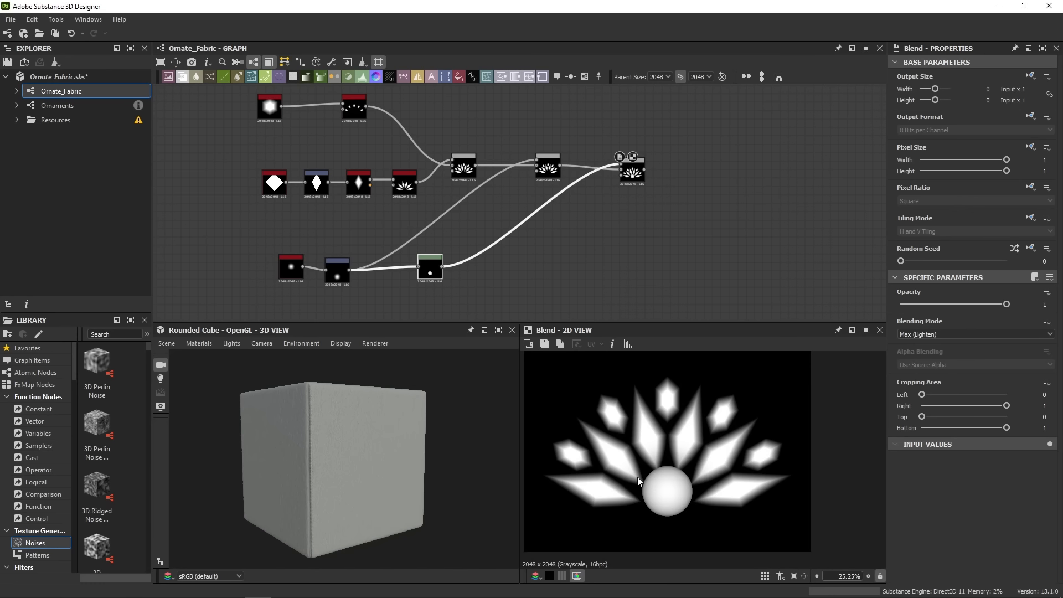
pyautogui.moveTo(631, 173); pyautogui.dragTo(643, 168)
pyautogui.moveTo(614, 178); pyautogui.dragTo(583, 197, button='middle')
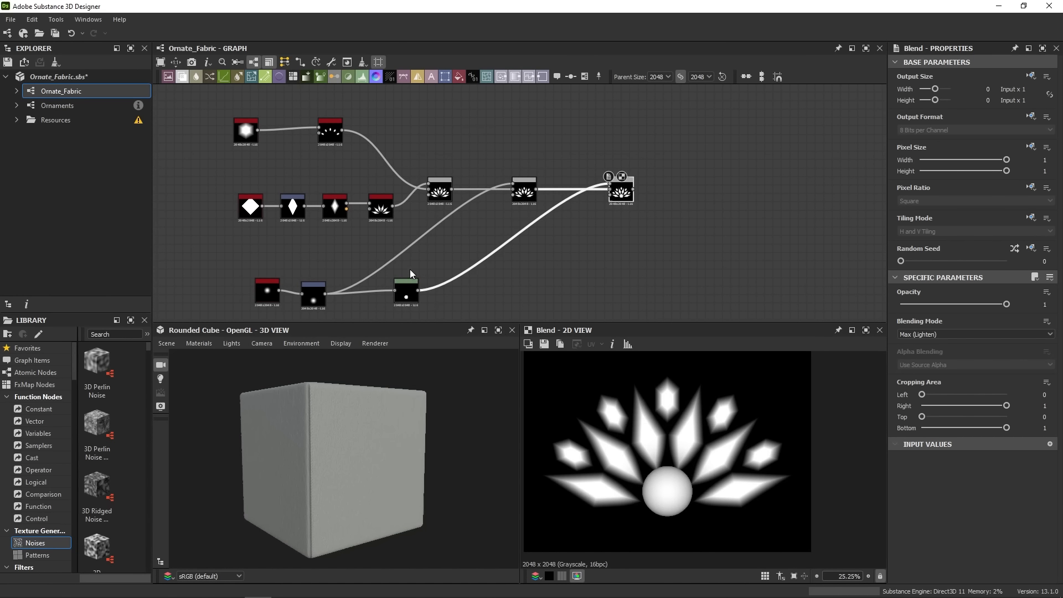
# Add an Edge Detect node fed by the subtracted fan Blend and set its Edge Roundness to 0.
pyautogui.moveTo(620, 194); pyautogui.dragTo(692, 194)
pyautogui.click(604, 165)
pyautogui.press('space')
pyautogui.write('ed')
pyautogui.press('Return')
pyautogui.scroll(3, 543, 184)
pyautogui.moveTo(531, 193); pyautogui.dragTo(637, 149)
pyautogui.moveTo(926, 347); pyautogui.dragTo(870, 349)
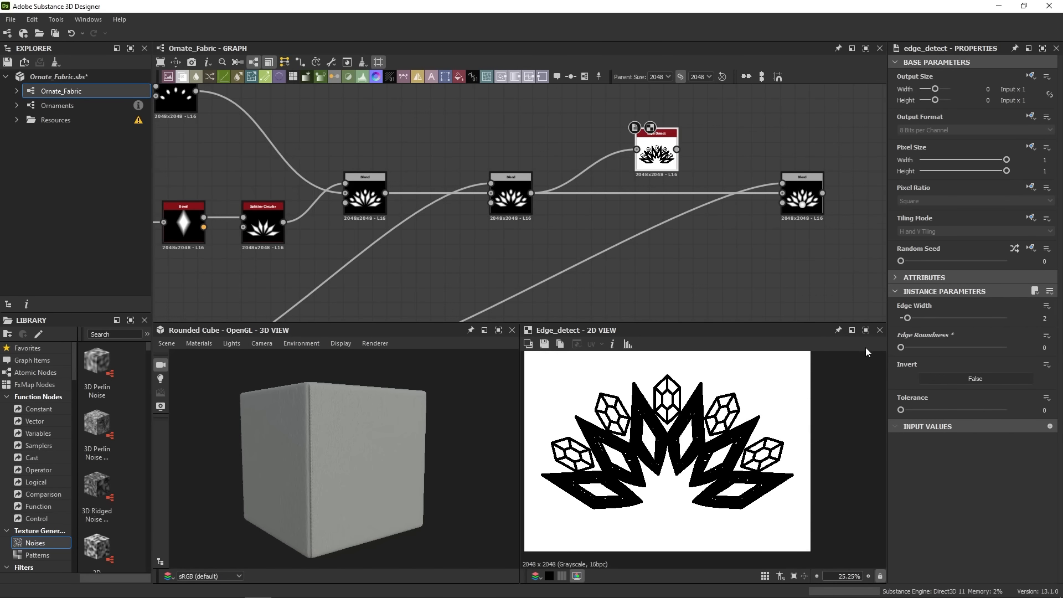
# Examine the Edge Detect outlines of the gems up close and compare them with the soft edges of the subtracted Blend.
pyautogui.scroll(4, 645, 420)
pyautogui.moveTo(596, 453); pyautogui.dragTo(661, 433, button='middle')
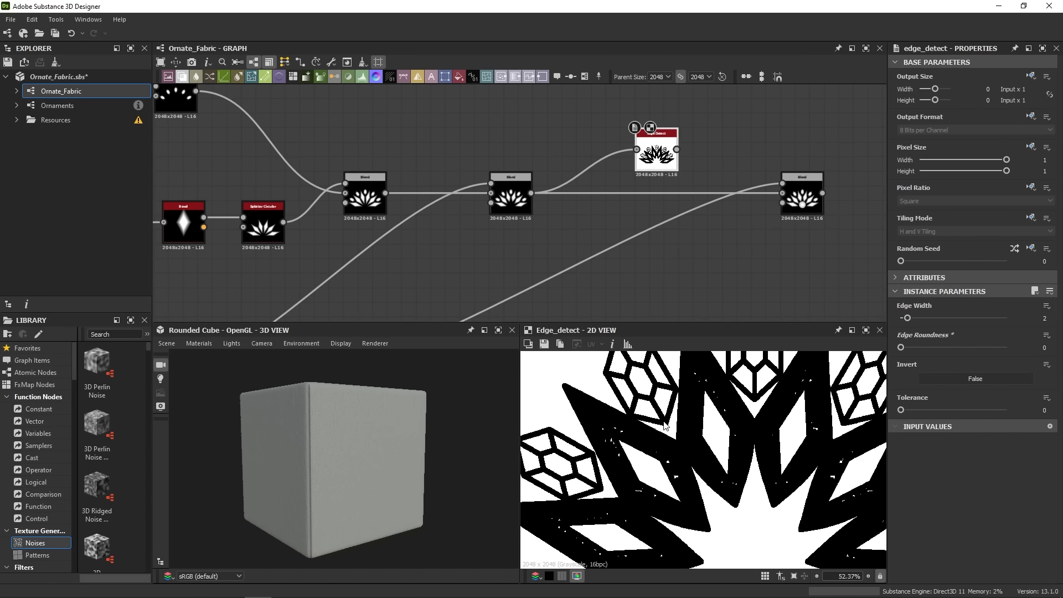
pyautogui.moveTo(658, 163); pyautogui.dragTo(679, 134)
pyautogui.moveTo(671, 150); pyautogui.dragTo(632, 191, button='middle')
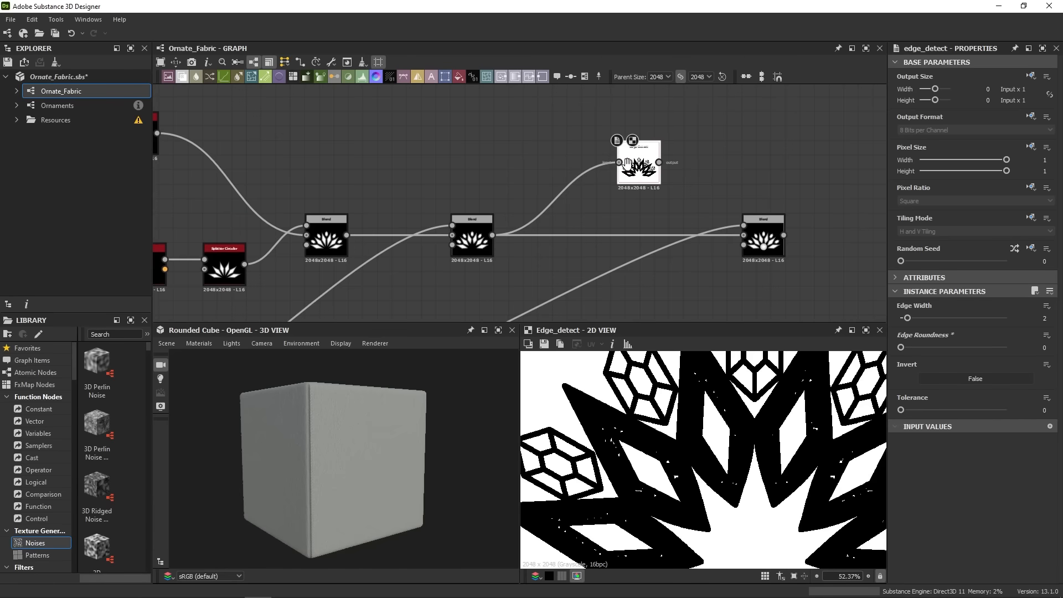
pyautogui.moveTo(618, 406); pyautogui.dragTo(686, 383, button='middle')
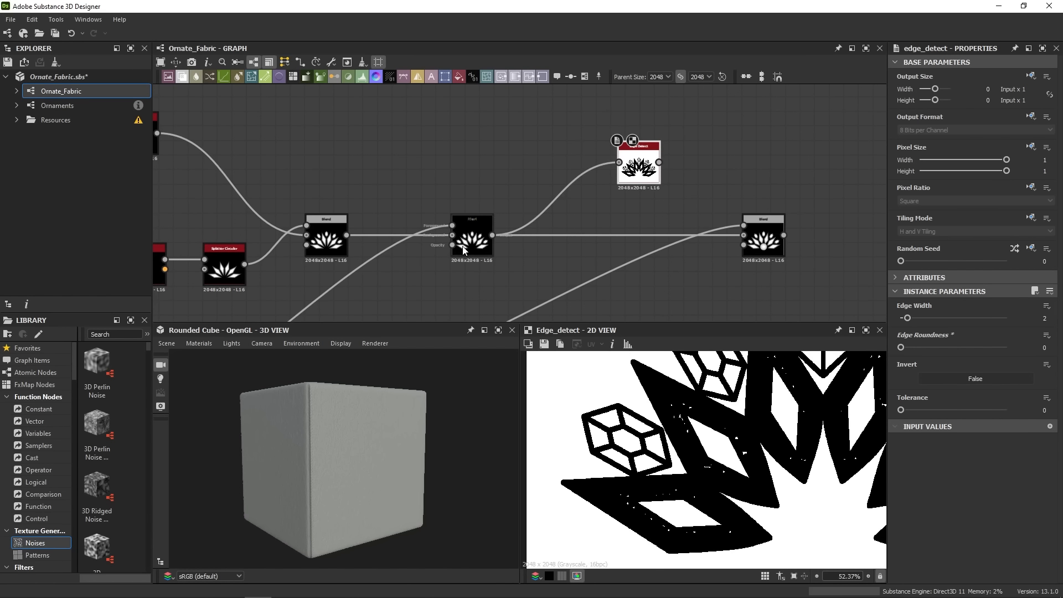
pyautogui.scroll(3, 595, 447)
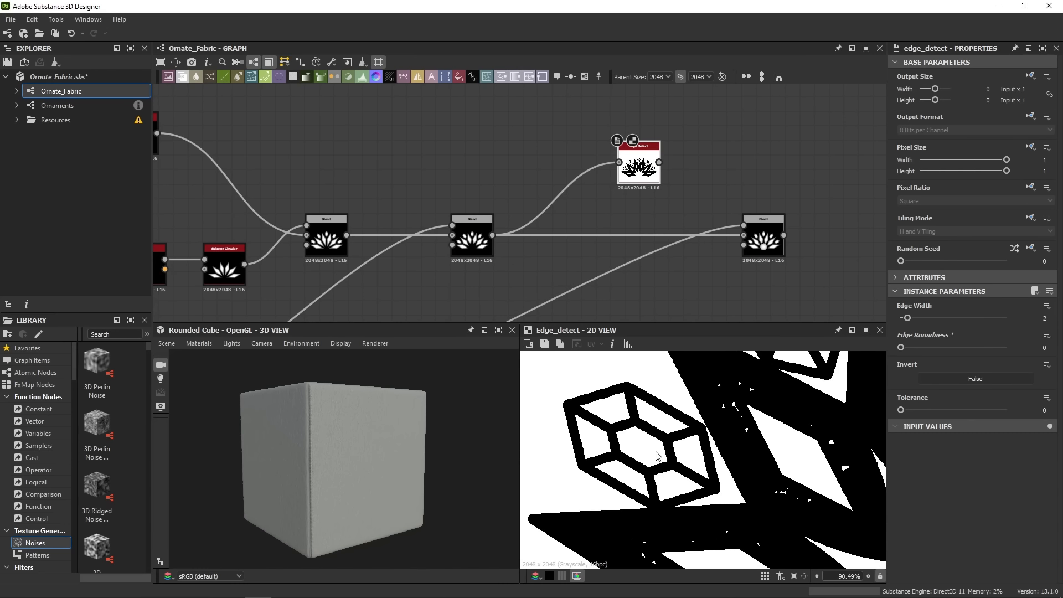
pyautogui.click(463, 237)
pyautogui.scroll(4, 670, 448)
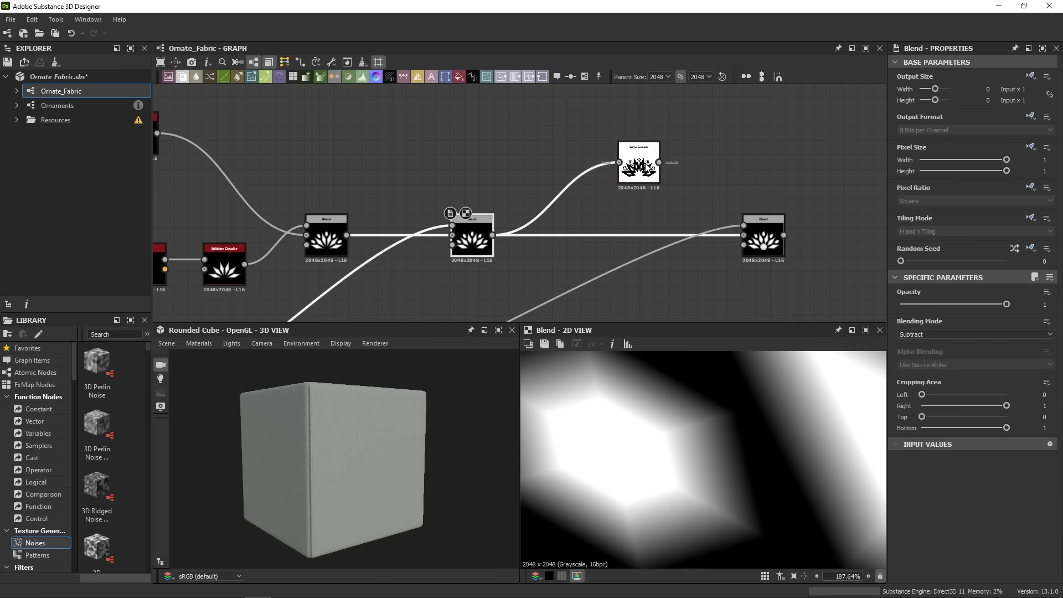
pyautogui.doubleClick(638, 166)
pyautogui.scroll(-8, 662, 442)
pyautogui.scroll(-5, 687, 437)
pyautogui.scroll(2, 710, 427)
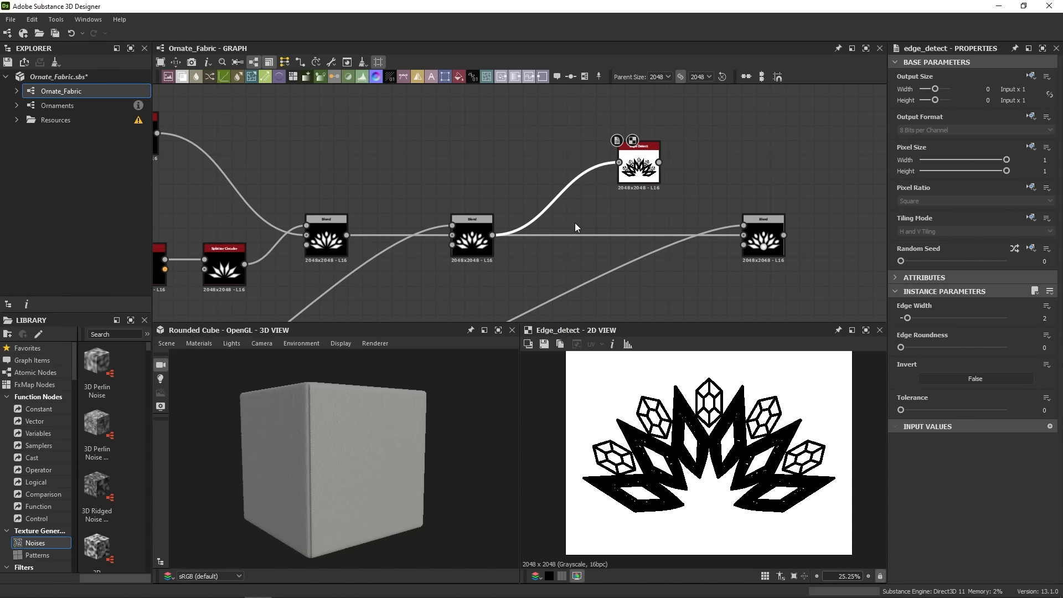
# Insert a Threshold node between the subtracted Blend and Edge Detect, and set its Threshold to 0.52.
pyautogui.press('space')
pyautogui.write('th')
pyautogui.click(597, 245)
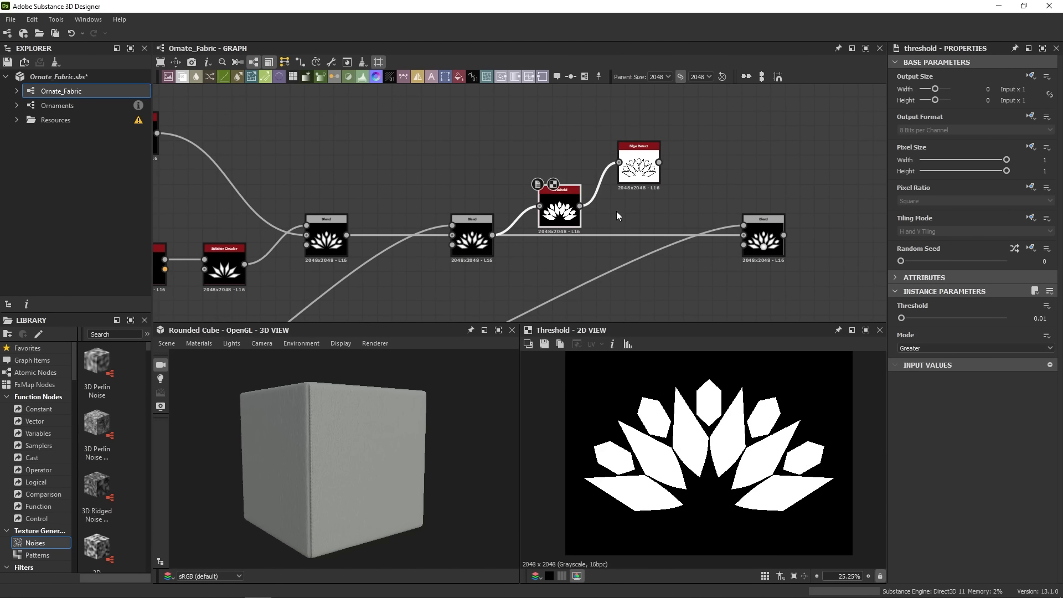
pyautogui.doubleClick(634, 179)
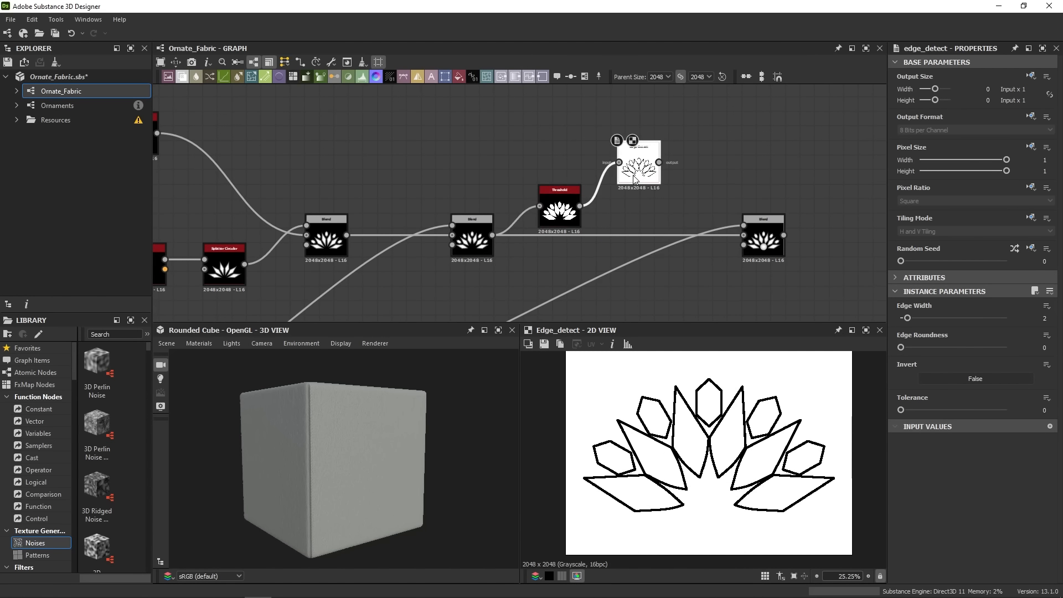
pyautogui.click(559, 208)
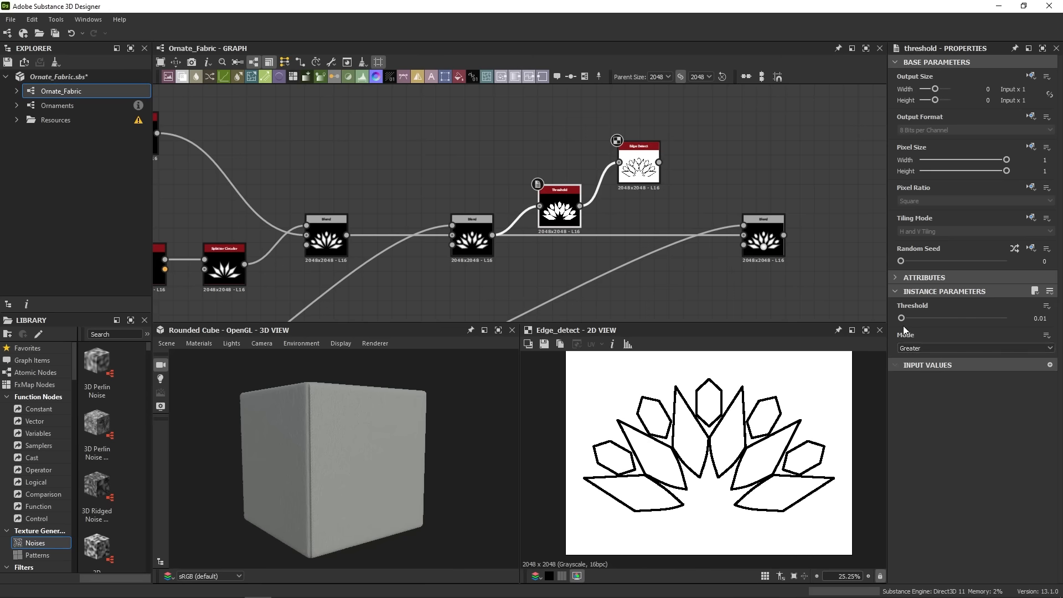
pyautogui.moveTo(901, 319); pyautogui.dragTo(955, 321)
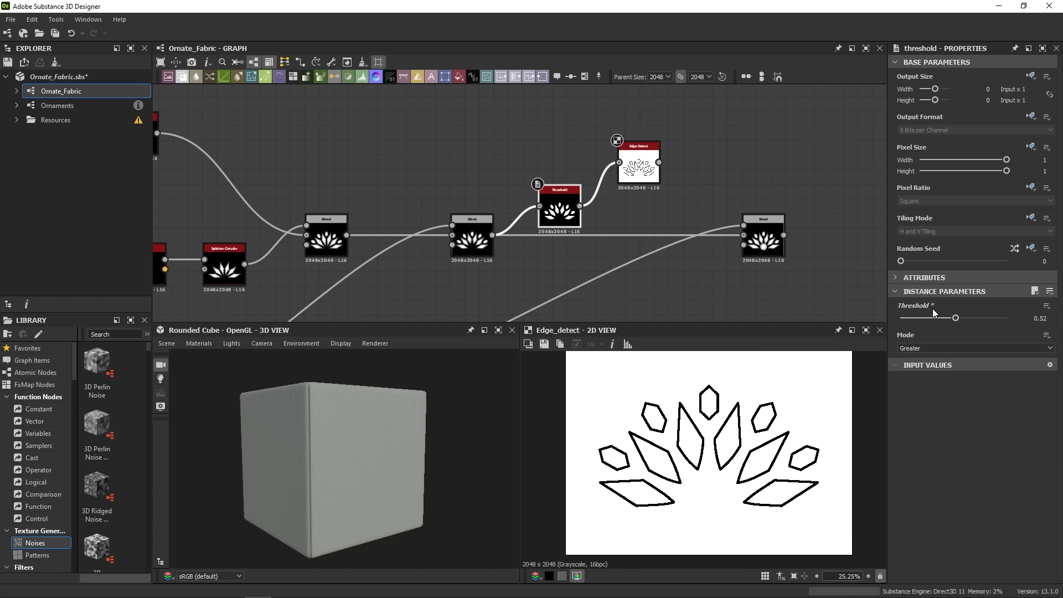
# Set the Edge Detect node's Invert to True and its Edge Width to 2.95.
pyautogui.click(626, 178)
pyautogui.click(932, 375)
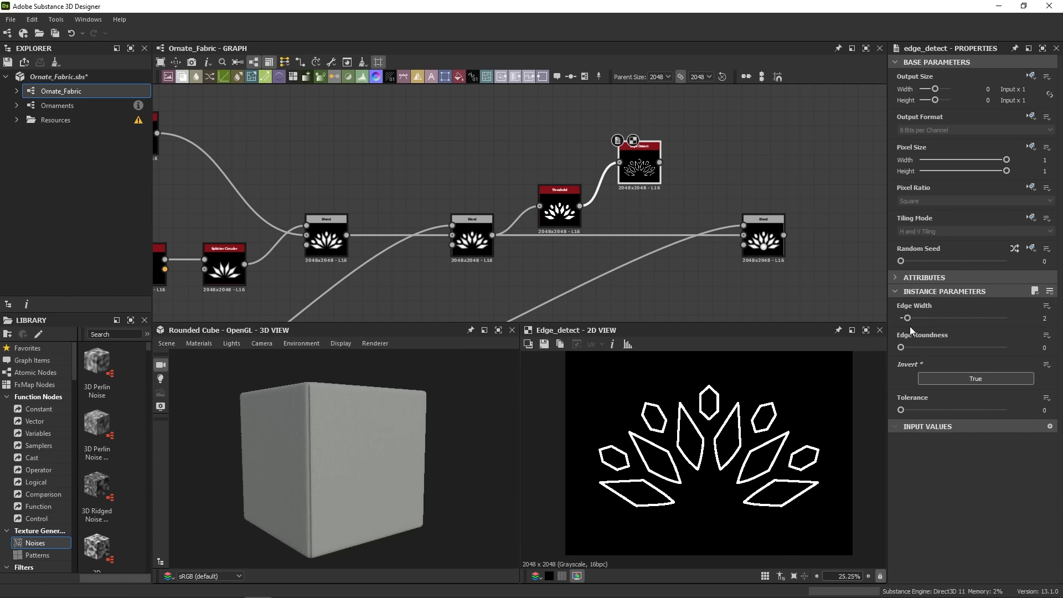
pyautogui.moveTo(914, 319); pyautogui.dragTo(915, 321)
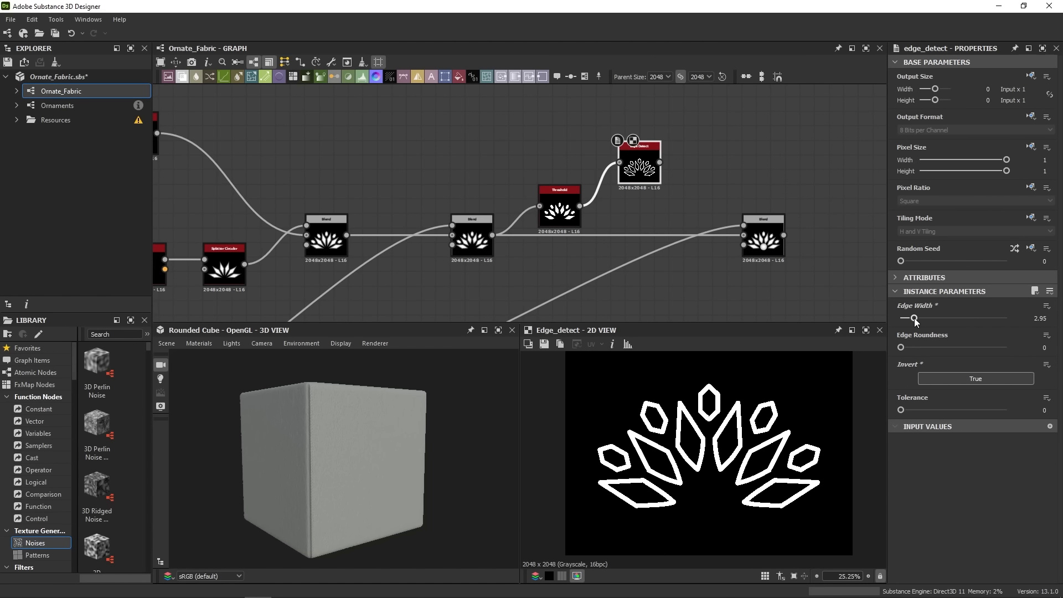
pyautogui.scroll(4, 780, 442)
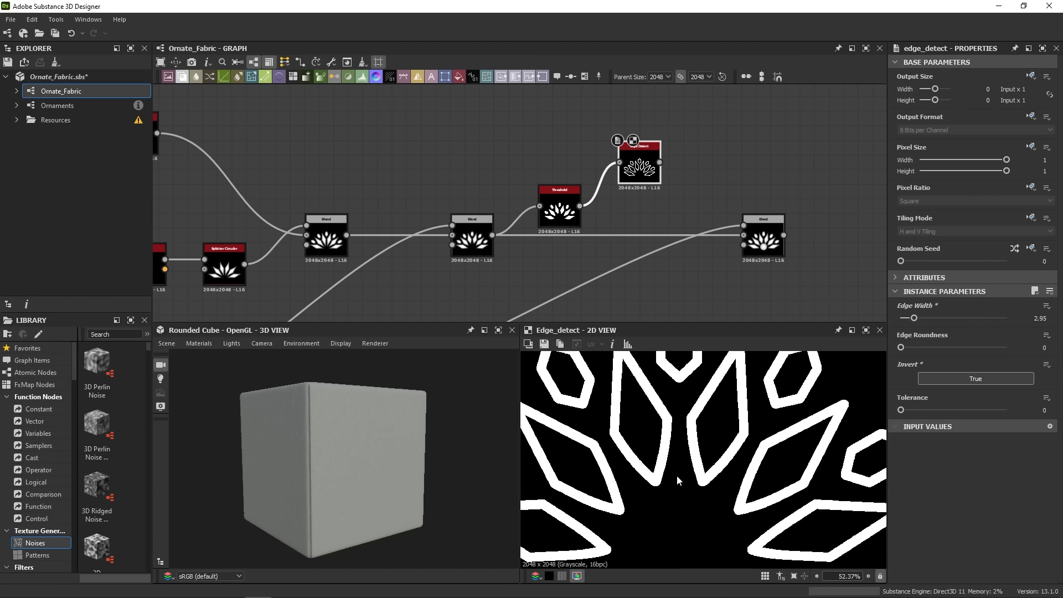
# Line up the Threshold and Edge Detect nodes in a row above the main Blend chain.
pyautogui.moveTo(680, 160); pyautogui.dragTo(576, 213, button='middle')
pyautogui.moveTo(420, 259); pyautogui.dragTo(525, 206)
pyautogui.moveTo(531, 227); pyautogui.dragTo(525, 139)
pyautogui.press('h')
# Add a Blur HQ Grayscale node after Edge Detect and reduce its Intensity to soften the gem outlines.
pyautogui.moveTo(564, 175); pyautogui.dragTo(531, 197, button='middle')
pyautogui.click(556, 201)
pyautogui.press('space')
pyautogui.write('bl')
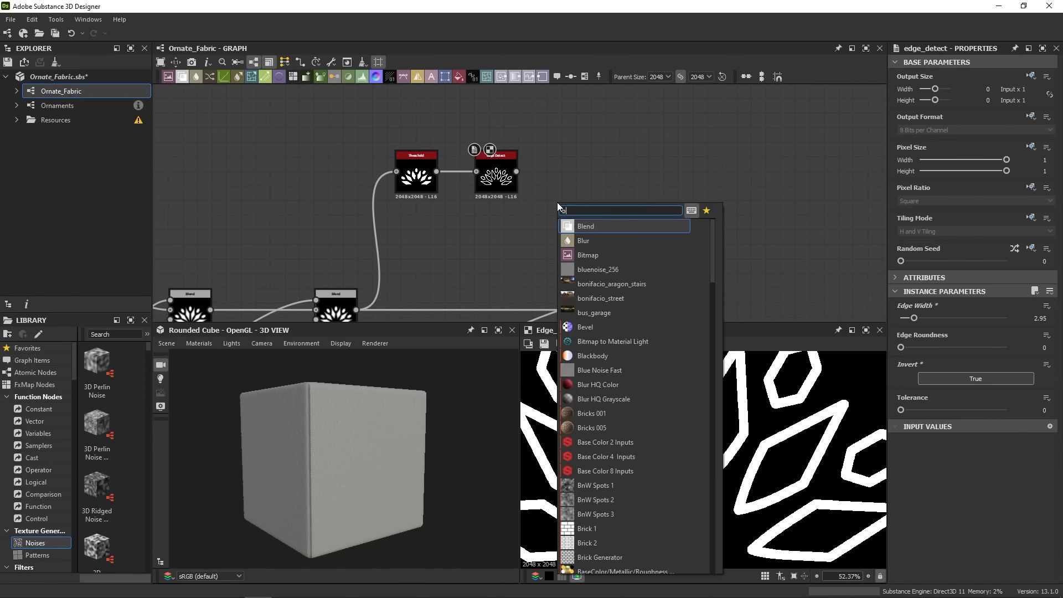
pyautogui.click(610, 314)
pyautogui.scroll(2, 542, 192)
pyautogui.moveTo(506, 162); pyautogui.dragTo(530, 214)
pyautogui.moveTo(563, 228); pyautogui.dragTo(657, 172)
pyautogui.click(914, 317)
# Add a Levels node after the blur, raising the input black point slightly and lowering the output white to about three quarters.
pyautogui.click(689, 181)
pyautogui.press('space')
pyautogui.write('lev')
pyautogui.press('Return')
pyautogui.moveTo(974, 321); pyautogui.dragTo(936, 321)
pyautogui.moveTo(1049, 421); pyautogui.dragTo(1023, 419)
# Set the Blur HQ Grayscale node's Intensity to 1.58, keeping the Levels output in view.
pyautogui.click(589, 171)
pyautogui.moveTo(914, 317); pyautogui.dragTo(910, 316)
pyautogui.click(686, 166)
# Duplicate the Threshold, Edge Detect, Blur and Levels chain below the dot nodes and feed it from the transformed bell dot.
pyautogui.scroll(-5, 661, 181)
pyautogui.moveTo(661, 180); pyautogui.dragTo(641, 168, button='middle')
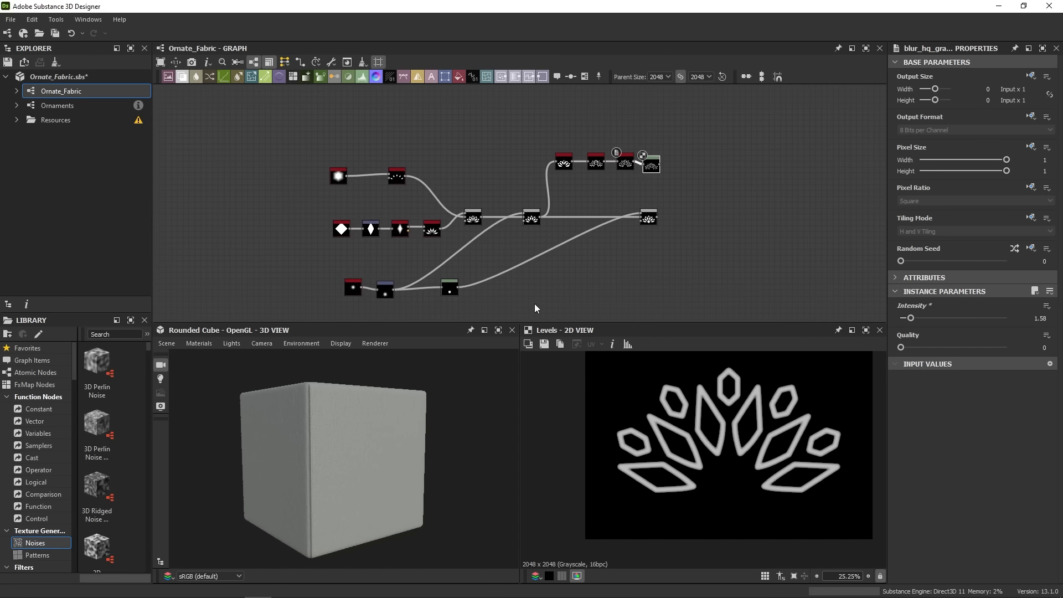
pyautogui.moveTo(530, 131); pyautogui.dragTo(671, 161)
pyautogui.hotkey('ctrl', 'd')
pyautogui.moveTo(559, 205); pyautogui.dragTo(611, 304)
pyautogui.scroll(4, 402, 279)
pyautogui.moveTo(402, 279); pyautogui.dragTo(347, 229, button='middle')
pyautogui.moveTo(328, 251); pyautogui.dragTo(581, 277)
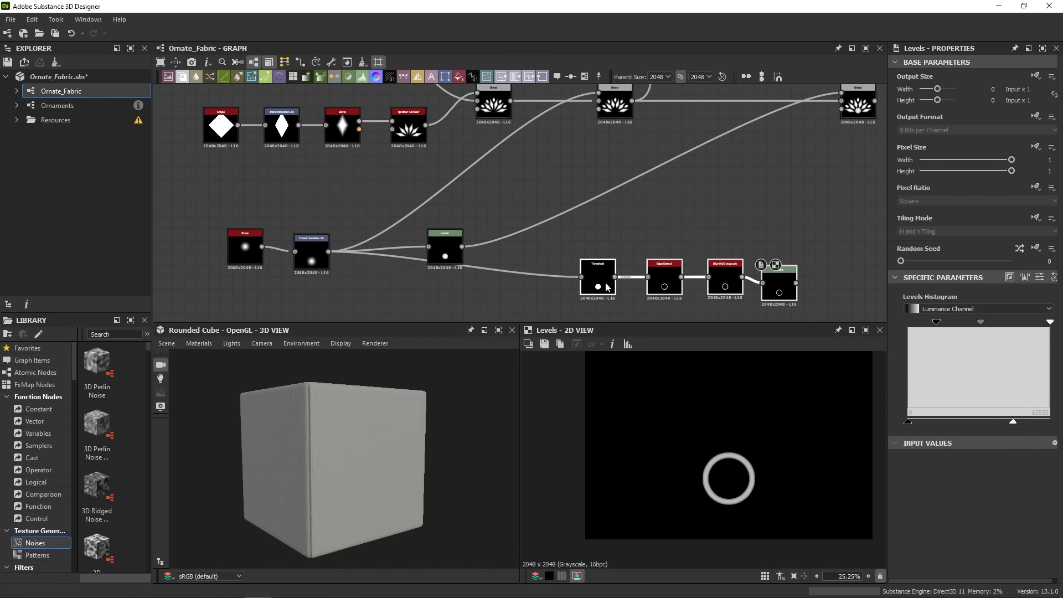
# Set the duplicated Threshold to 0.64 and preview the ring through the following Edge Detect, Blur and Levels nodes.
pyautogui.doubleClick(606, 282)
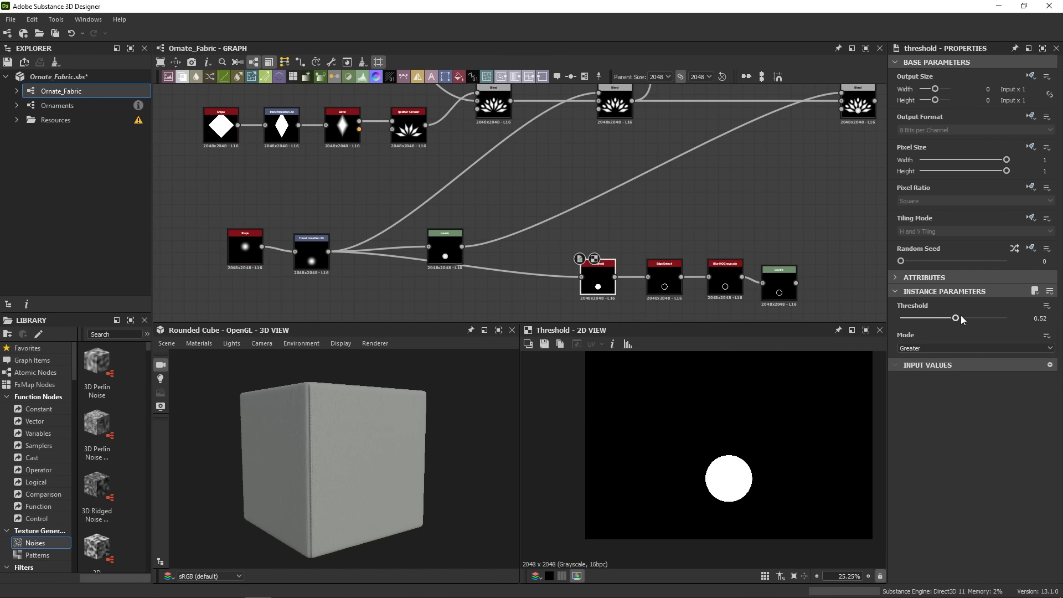
pyautogui.moveTo(961, 317); pyautogui.dragTo(959, 318)
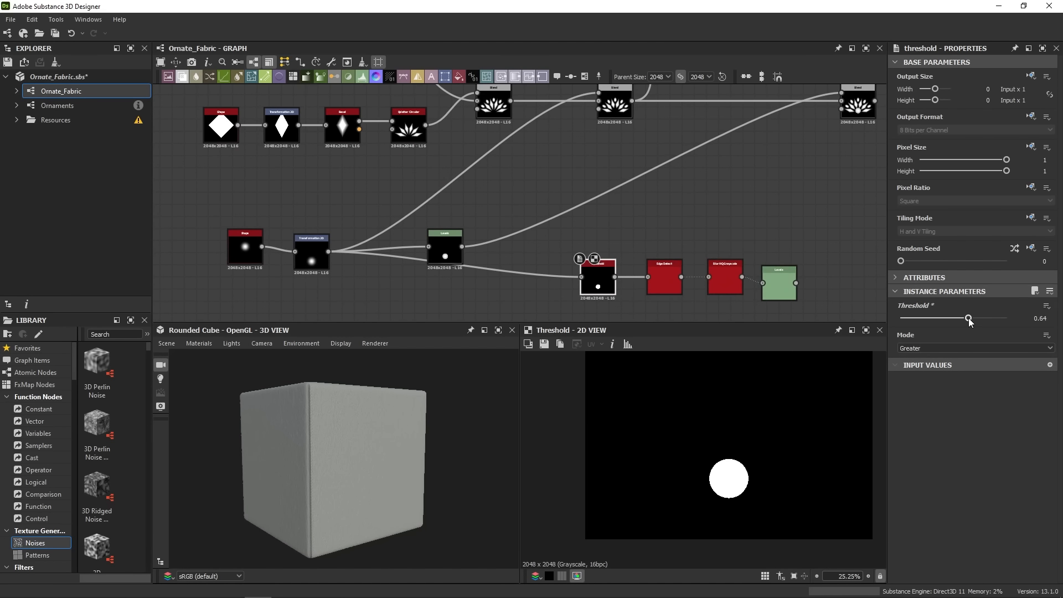
pyautogui.doubleClick(662, 287)
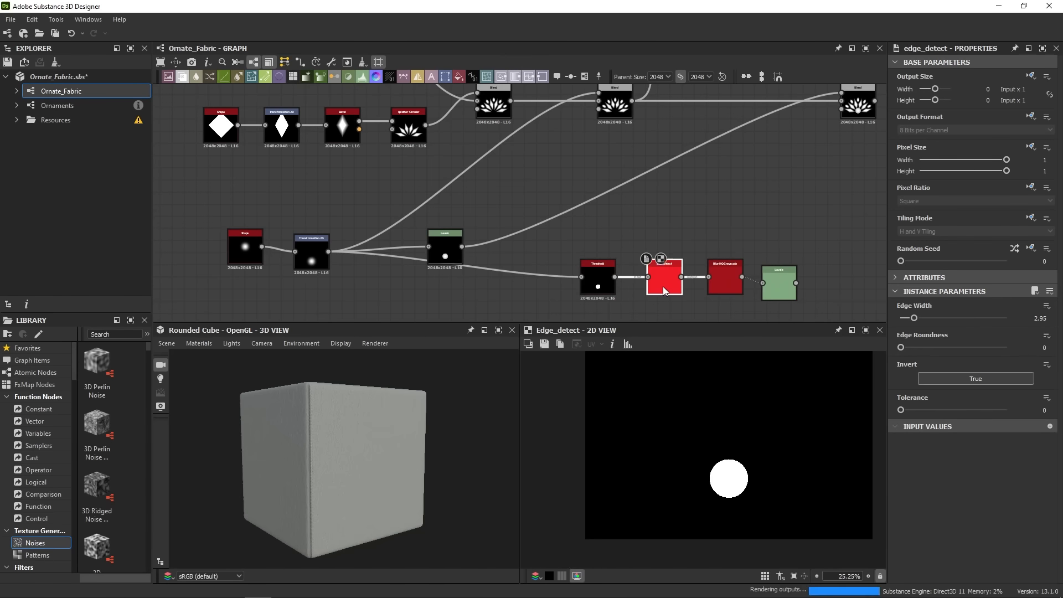
pyautogui.doubleClick(728, 286)
pyautogui.doubleClick(771, 293)
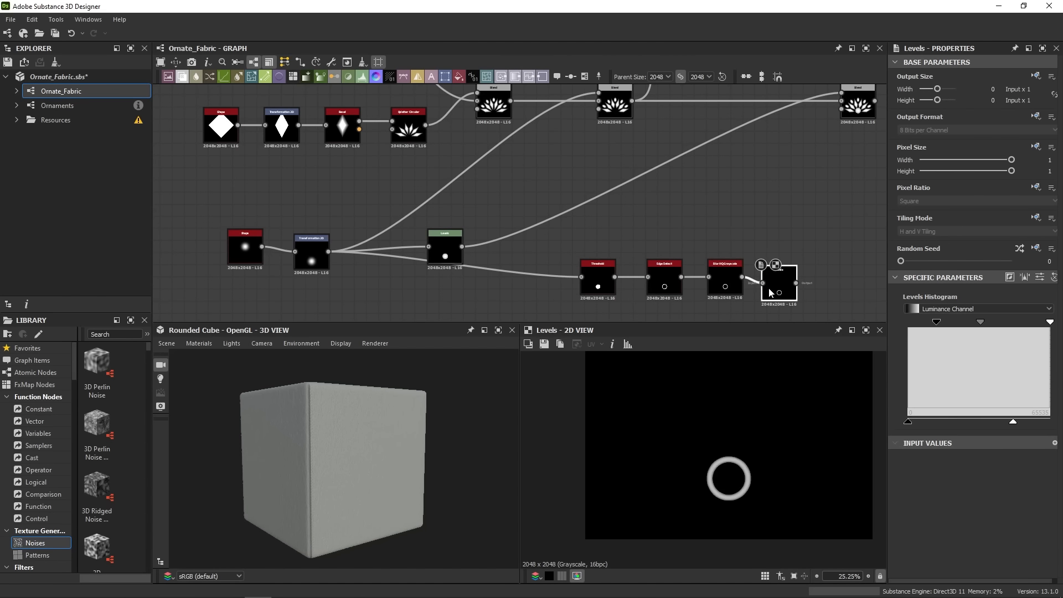
# Set the duplicated Edge Detect's Edge Width to 3.89 and move the ring chain closer beneath the dot nodes.
pyautogui.click(679, 293)
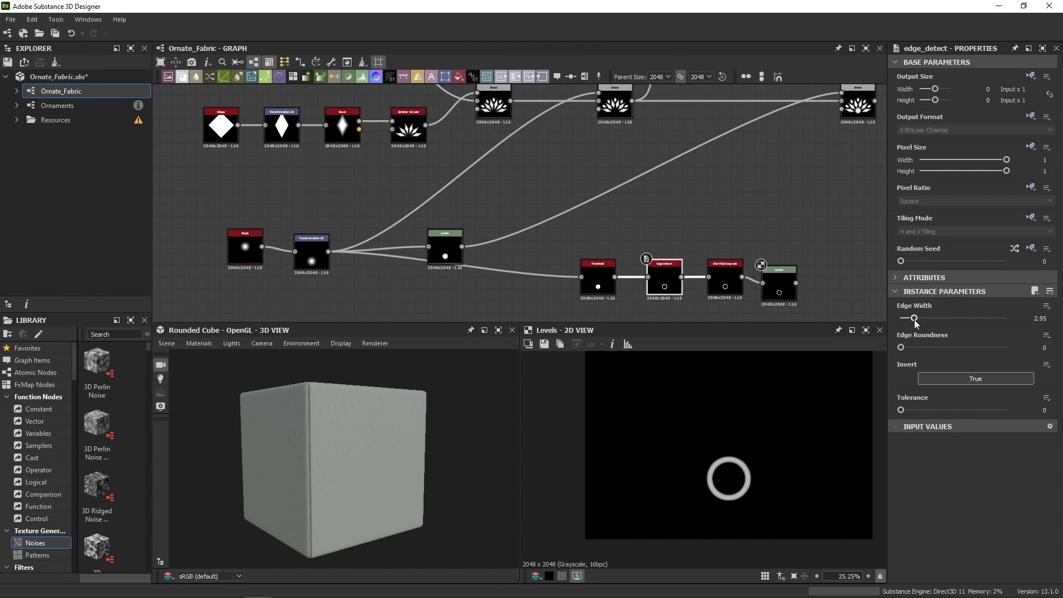
pyautogui.moveTo(914, 324); pyautogui.dragTo(921, 318)
pyautogui.scroll(-2, 675, 288)
pyautogui.click(453, 274)
pyautogui.scroll(-2, 460, 274)
pyautogui.moveTo(460, 271); pyautogui.dragTo(359, 304)
# Add a Blend node combining the ring's Levels output with the central dot's Levels output in Max (Lighten) mode.
pyautogui.press('space')
pyautogui.write('b')
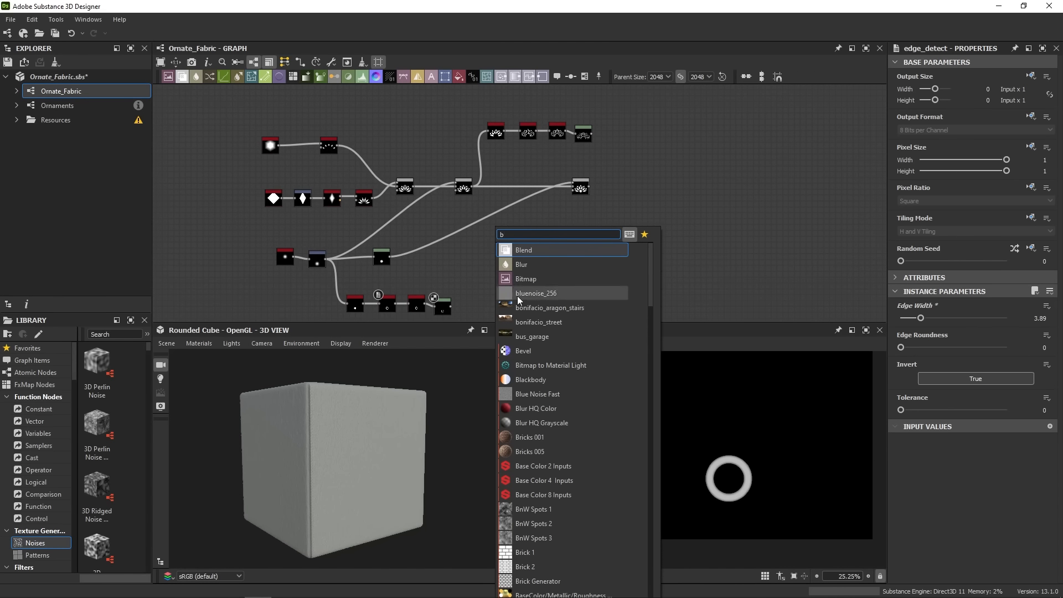
pyautogui.press('Return')
pyautogui.scroll(2, 437, 318)
pyautogui.moveTo(455, 300); pyautogui.dragTo(502, 266)
pyautogui.moveTo(276, 233); pyautogui.dragTo(503, 273)
pyautogui.click(974, 334)
pyautogui.click(917, 386)
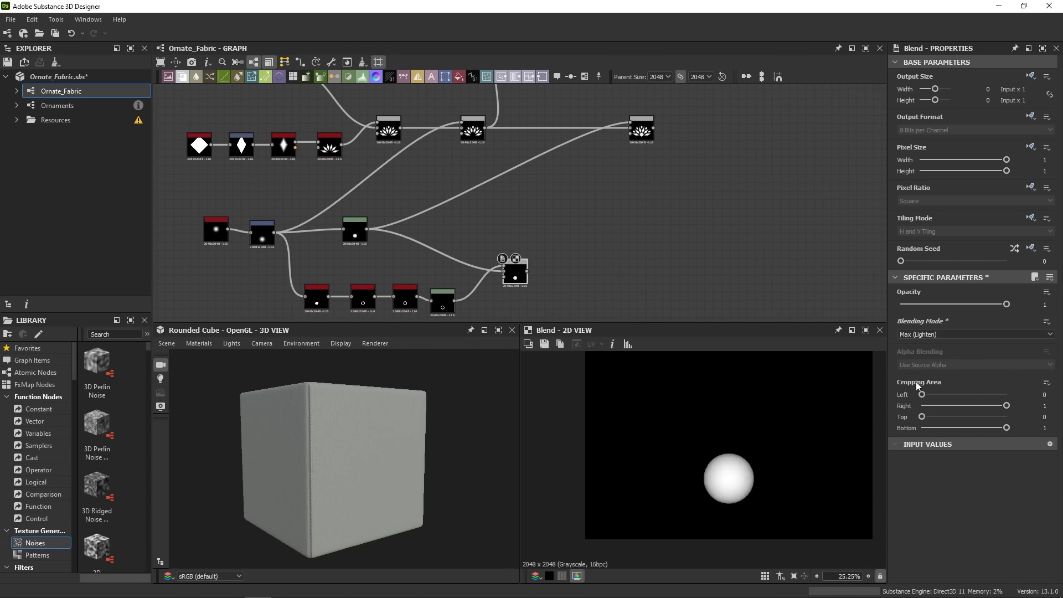
# Raise the black input level of the central dot's Levels and feed the dot-and-ring Blend into the gem Blend.
pyautogui.scroll(5, 726, 472)
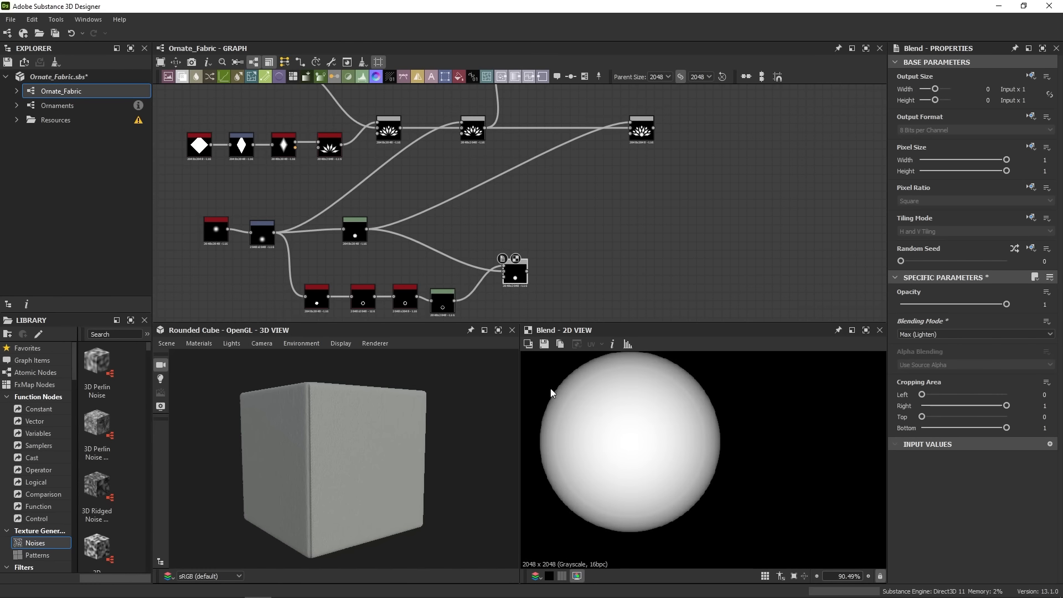
pyautogui.click(361, 237)
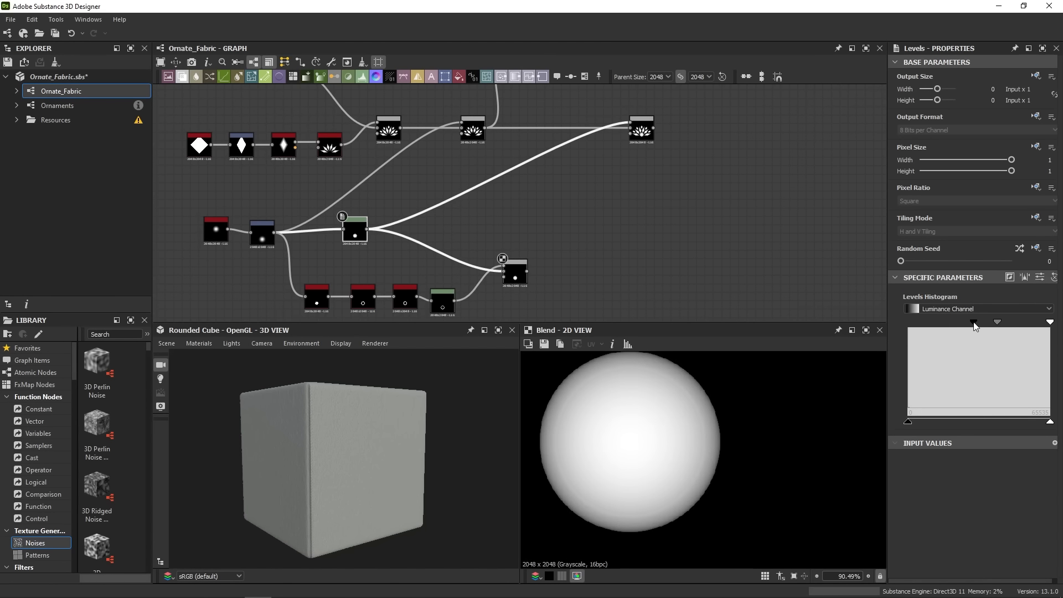
pyautogui.moveTo(971, 324); pyautogui.dragTo(993, 328)
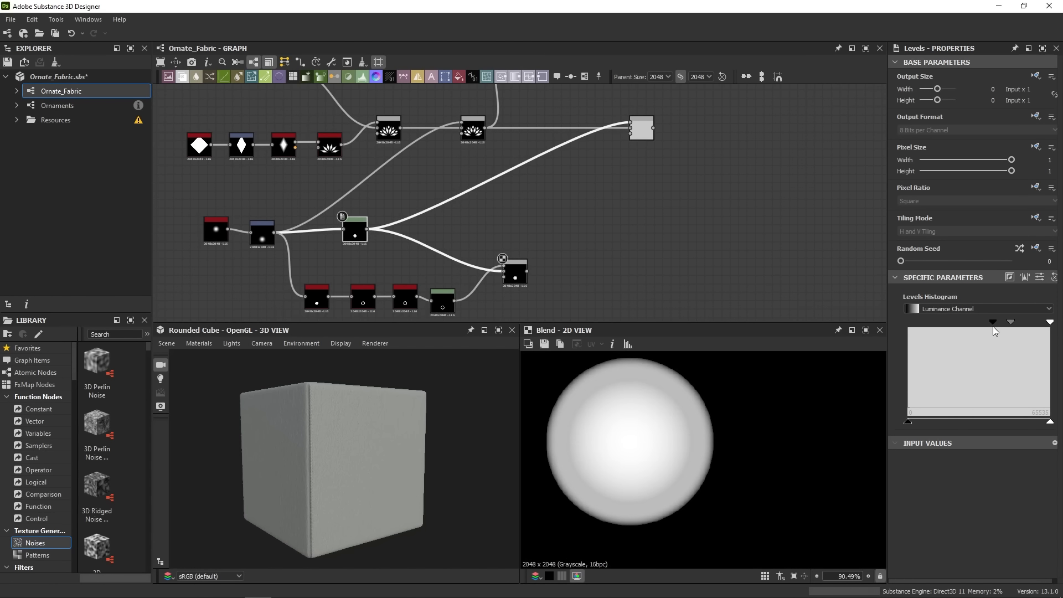
pyautogui.moveTo(588, 209); pyautogui.dragTo(641, 128)
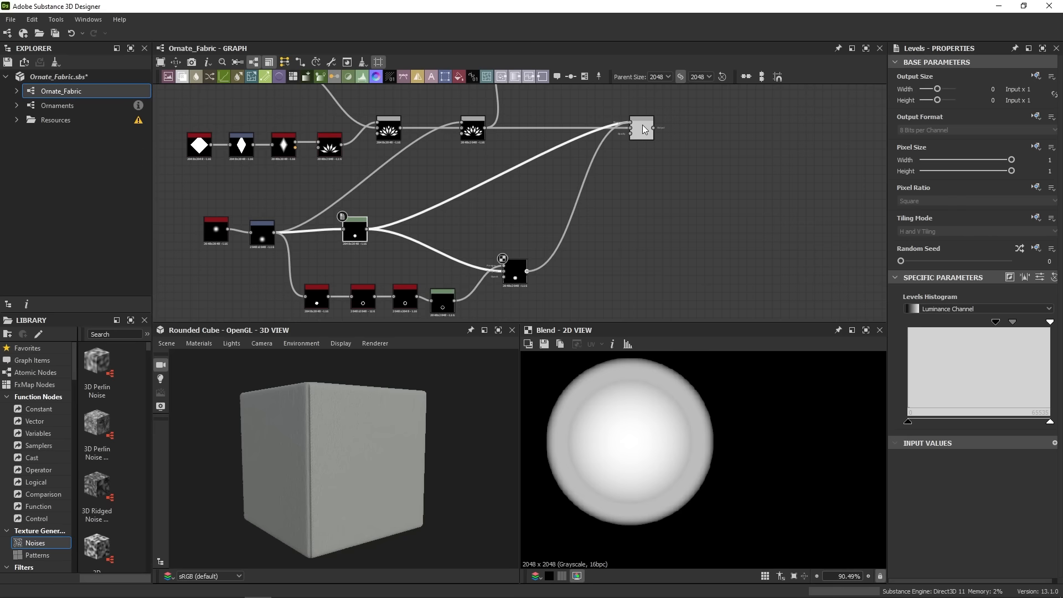
pyautogui.doubleClick(642, 126)
# Add a Blend node combining the gem outline Levels with the full gem Blend in Max (Lighten) mode.
pyautogui.moveTo(724, 130); pyautogui.dragTo(706, 241, button='middle')
pyautogui.press('space')
pyautogui.write('bl')
pyautogui.press('Return')
pyautogui.scroll(3, 689, 249)
pyautogui.moveTo(619, 240); pyautogui.dragTo(631, 112)
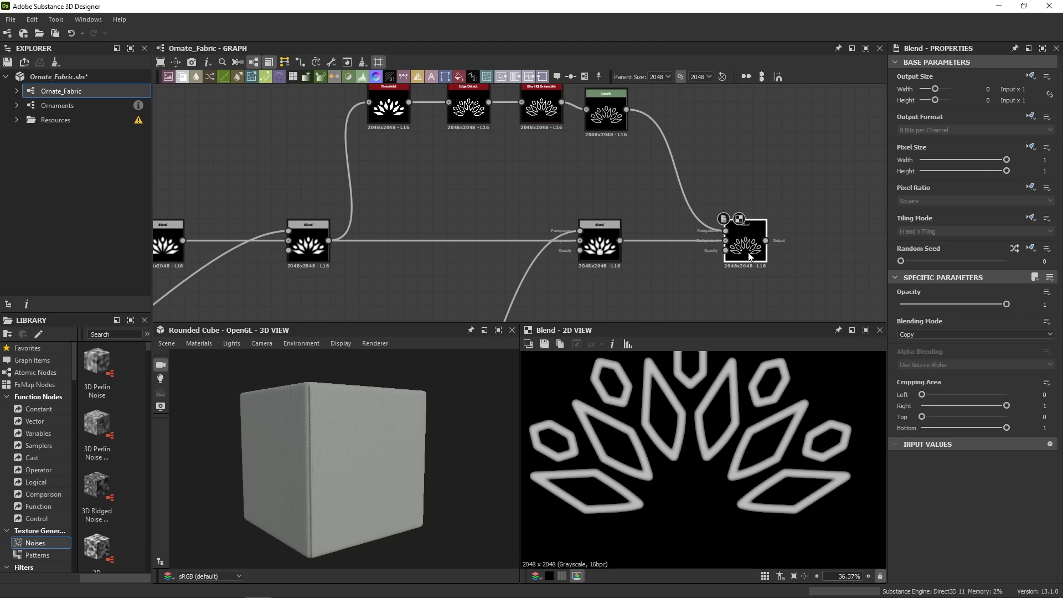
pyautogui.click(949, 332)
pyautogui.click(942, 380)
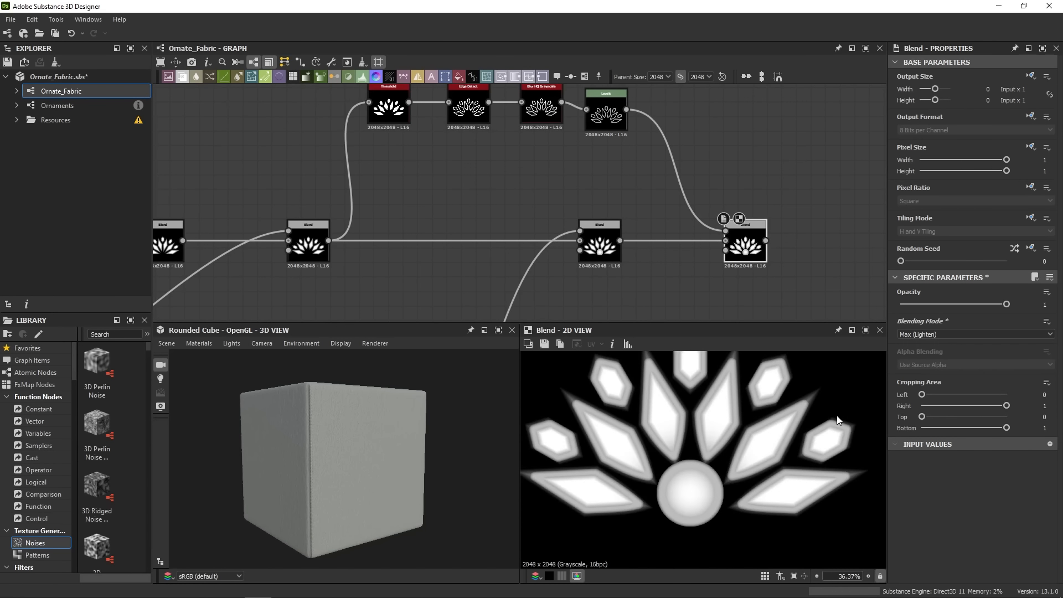
# Add a Levels node after the combined ornament Blend, raising its black input level and lowering its white output level.
pyautogui.scroll(5, 683, 489)
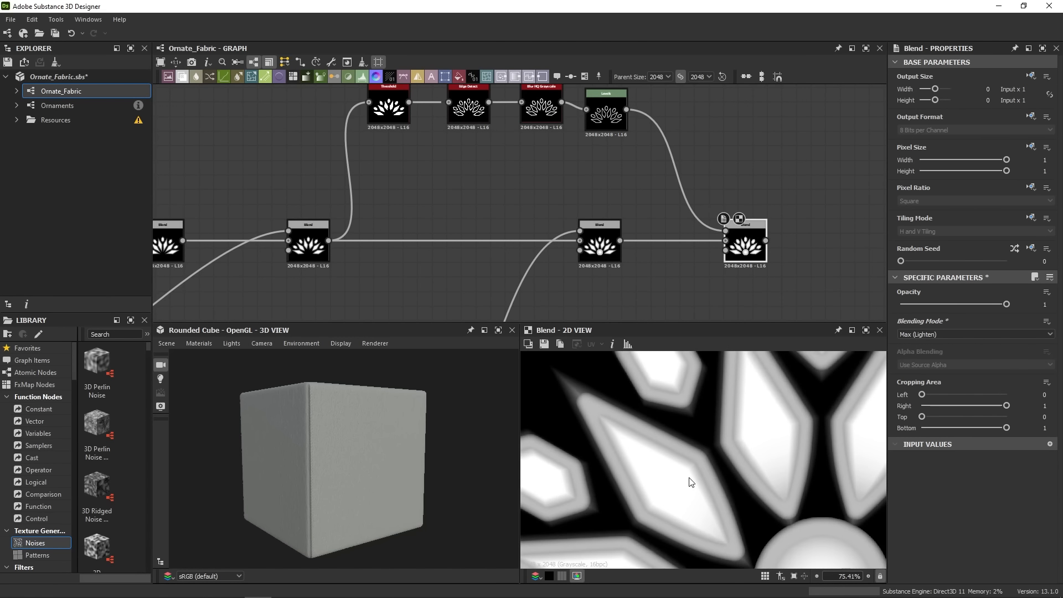
pyautogui.moveTo(724, 470); pyautogui.dragTo(549, 463, button='middle')
pyautogui.moveTo(786, 451); pyautogui.dragTo(671, 425, button='middle')
pyautogui.moveTo(784, 239); pyautogui.dragTo(714, 237, button='middle')
pyautogui.press('space')
pyautogui.click(752, 249)
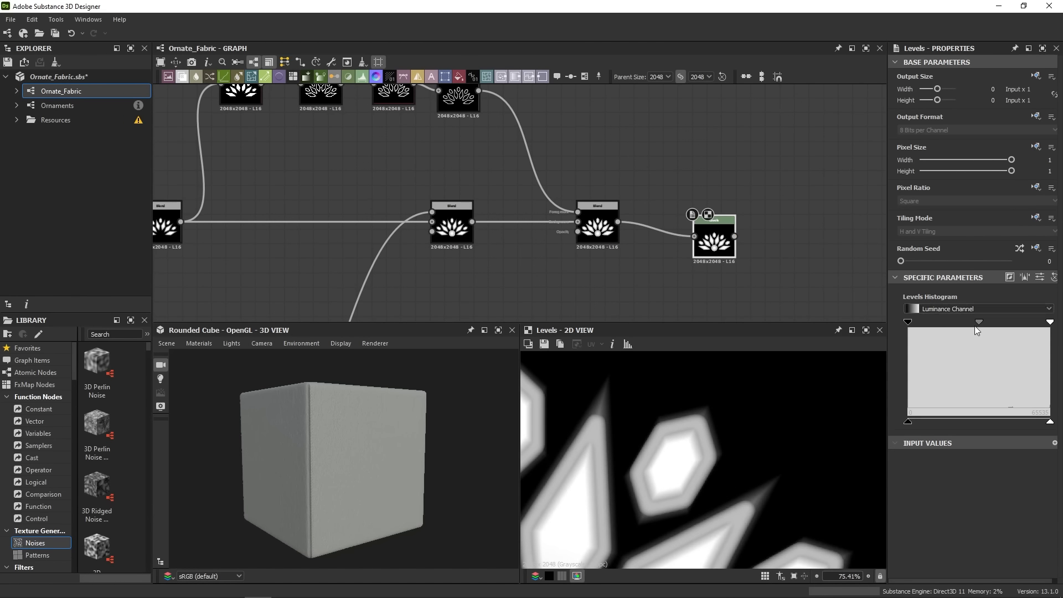
pyautogui.moveTo(908, 323); pyautogui.dragTo(951, 327)
pyautogui.moveTo(1051, 420); pyautogui.dragTo(1028, 426)
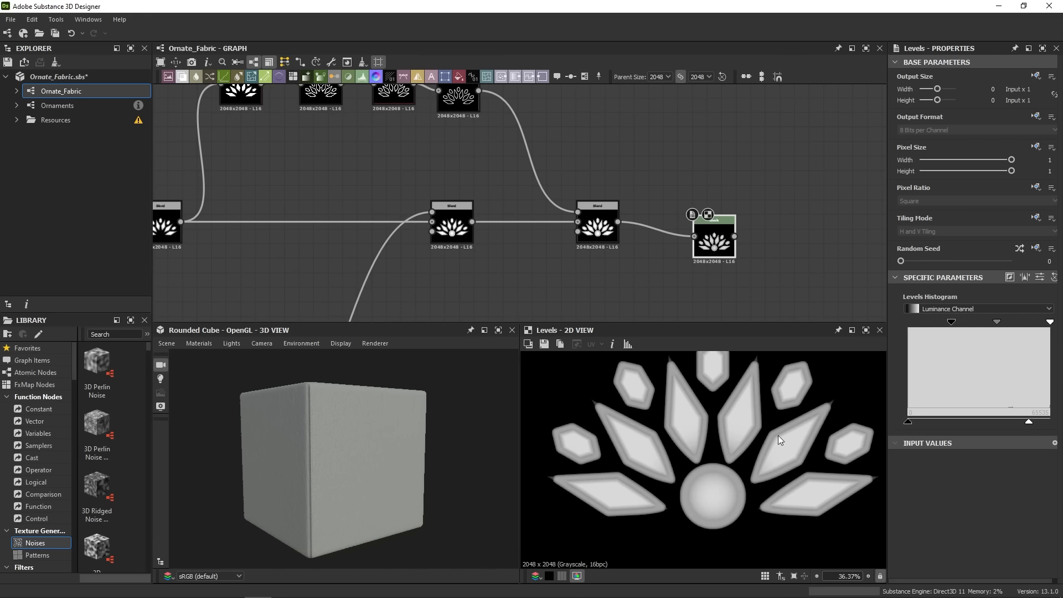
pyautogui.scroll(1, 769, 496)
pyautogui.scroll(-3, 763, 515)
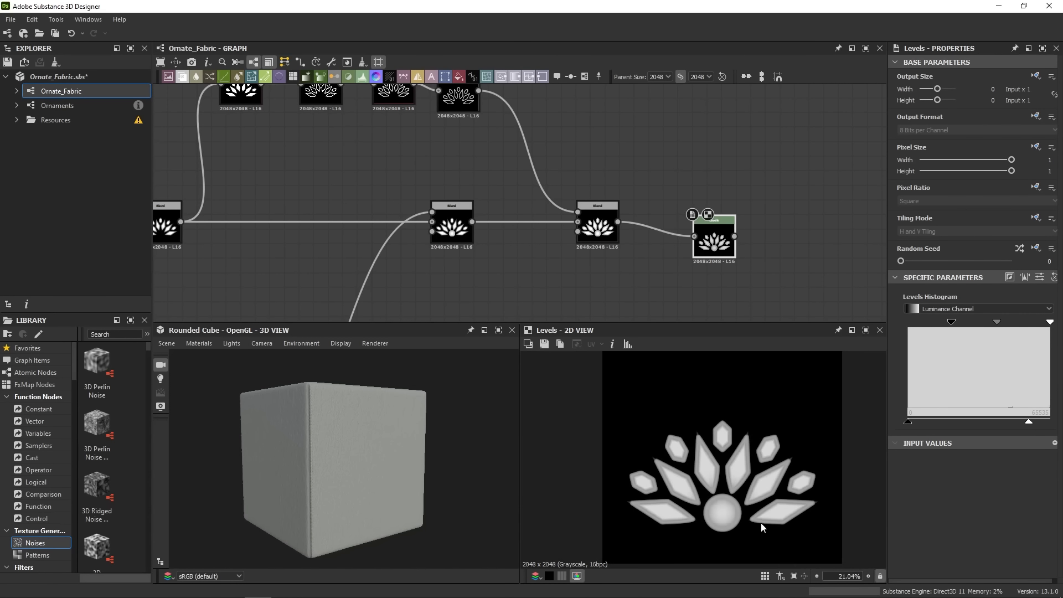
# Add a Transformation 2D node after the ornament Levels and halve its scale four times.
pyautogui.moveTo(719, 253); pyautogui.dragTo(675, 238)
pyautogui.moveTo(587, 150); pyautogui.dragTo(713, 238)
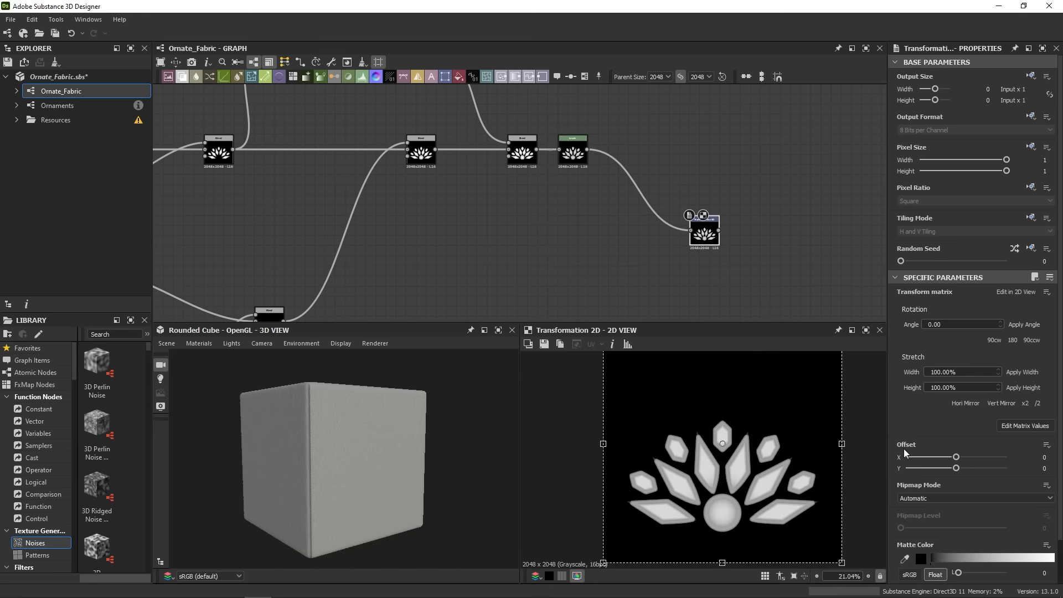
pyautogui.click(1037, 403)
pyautogui.click(1040, 404)
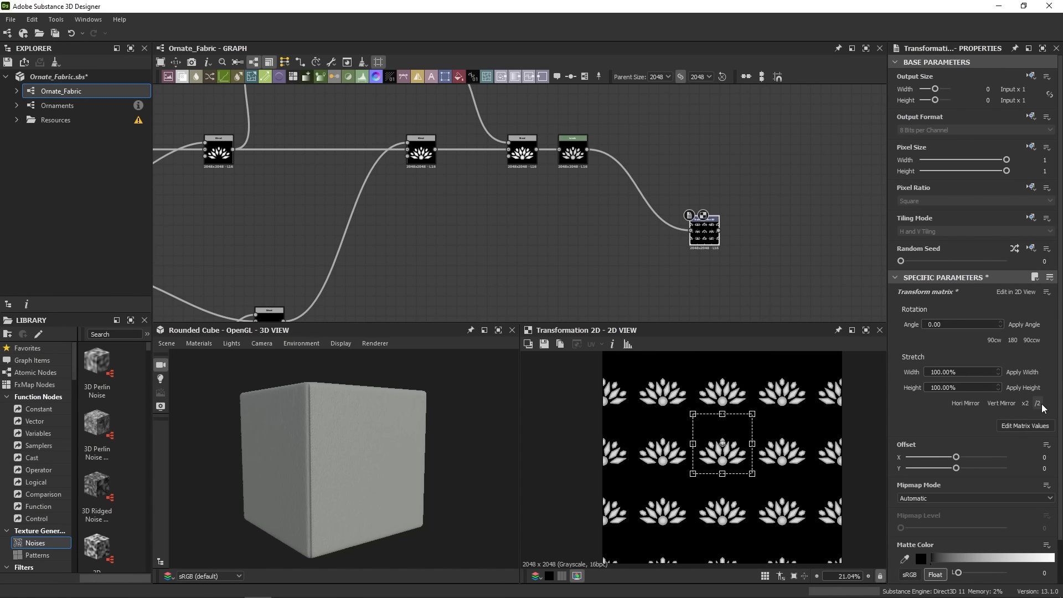
pyautogui.click(1039, 404)
pyautogui.click(1040, 404)
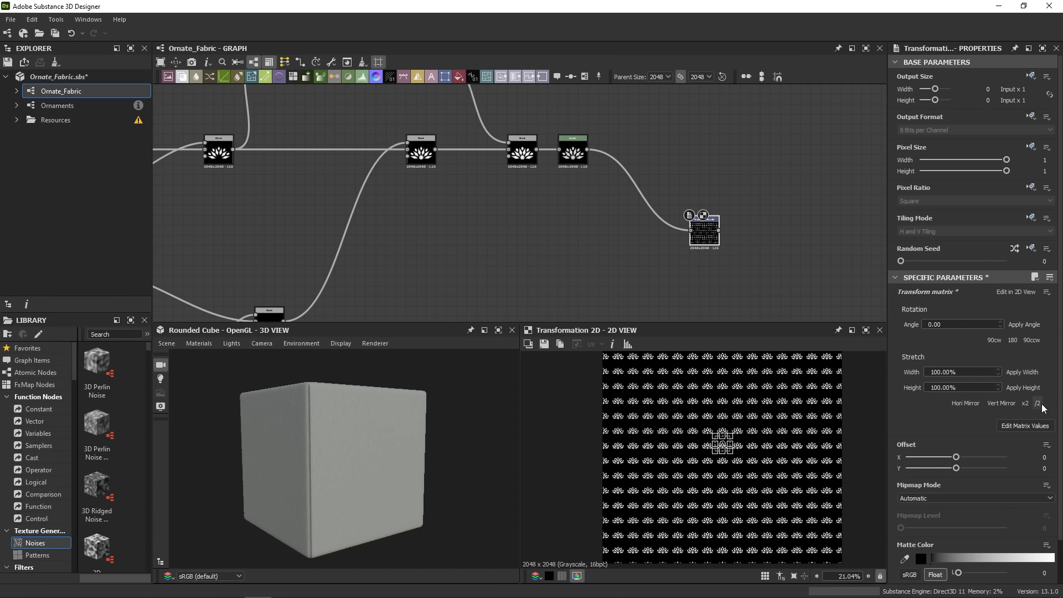
# Set the ornament transform's Tiling Mode to Horizontal Tiling and rotate the ornament row to run vertically.
pyautogui.click(952, 231)
pyautogui.click(928, 249)
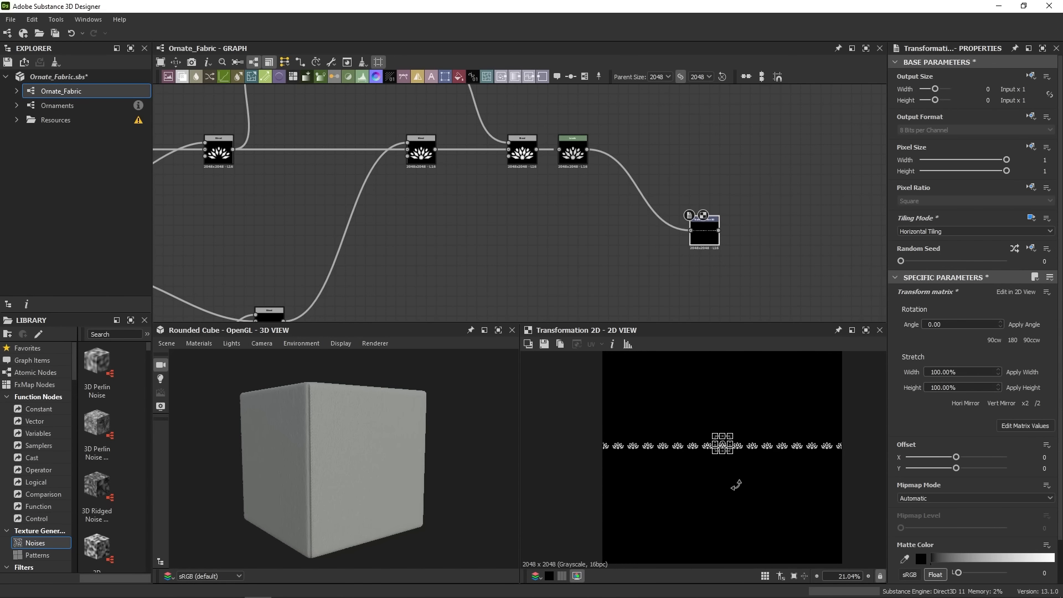
pyautogui.moveTo(752, 482); pyautogui.dragTo(684, 487)
# Add a Blend node combining the ornament strip with the fabric's main height line in Max (Lighten) mode.
pyautogui.moveTo(704, 233); pyautogui.dragTo(669, 279)
pyautogui.press('space')
pyautogui.write('bl')
pyautogui.click(699, 251)
pyautogui.scroll(-5, 644, 197)
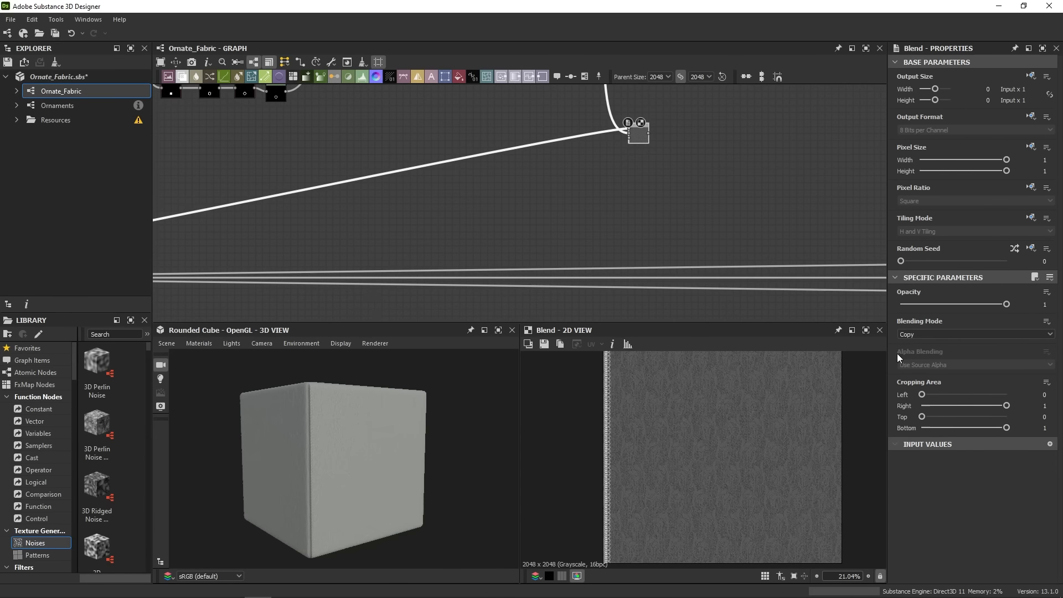
pyautogui.click(930, 334)
pyautogui.click(923, 367)
pyautogui.moveTo(645, 136); pyautogui.dragTo(639, 231)
pyautogui.scroll(3, 706, 368)
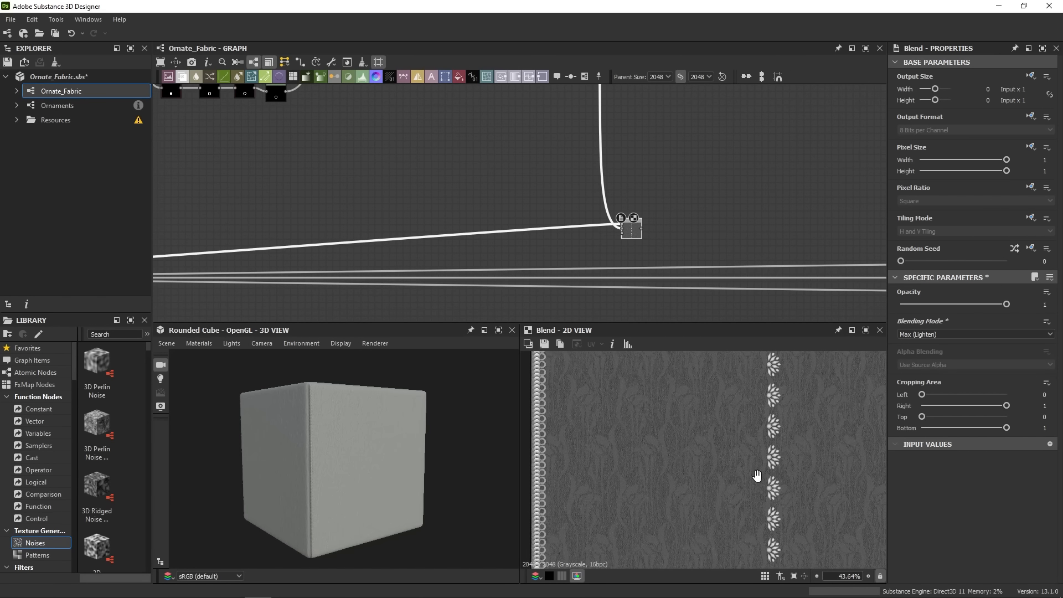
# Offset the ornament Transformation 2D to X 0.13 and Y -7.16, placing the gem strip beside the ring trim.
pyautogui.moveTo(594, 163); pyautogui.dragTo(636, 277, button='middle')
pyautogui.click(614, 101)
pyautogui.moveTo(955, 468); pyautogui.dragTo(936, 468)
pyautogui.scroll(4, 834, 462)
pyautogui.scroll(6, 834, 462)
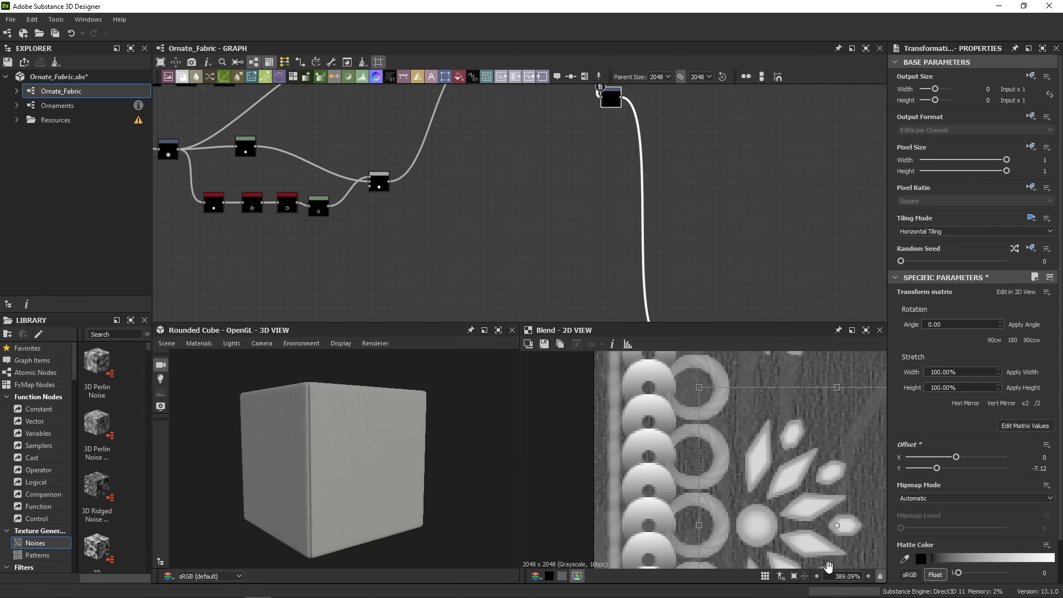
pyautogui.moveTo(956, 456); pyautogui.dragTo(935, 468)
pyautogui.scroll(-3, 684, 437)
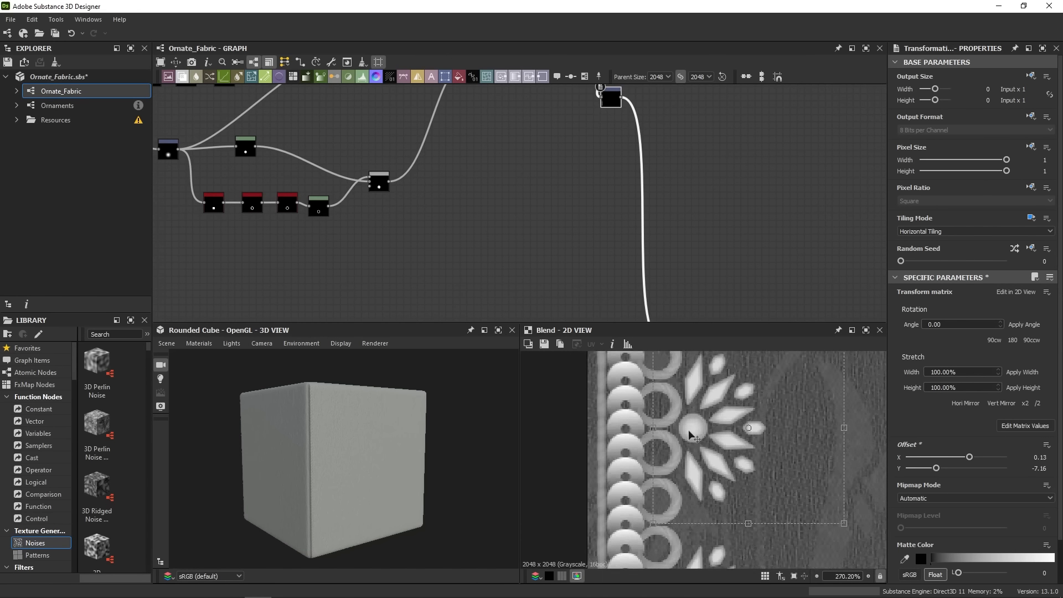
# Reroute the main line's downstream connections to come from the new ornament Blend and inspect the relief on the cube.
pyautogui.scroll(-3, 637, 202)
pyautogui.moveTo(628, 228); pyautogui.dragTo(638, 185, button='middle')
pyautogui.scroll(1, 652, 195)
pyautogui.moveTo(657, 217); pyautogui.dragTo(584, 235)
pyautogui.scroll(3, 290, 248)
pyautogui.keyDown('shift'); pyautogui.moveTo(276, 230); pyautogui.dragTo(419, 257); pyautogui.keyUp('shift')
pyautogui.moveTo(747, 250); pyautogui.dragTo(419, 257, button='middle')
pyautogui.keyDown('shift'); pyautogui.moveTo(418, 257); pyautogui.dragTo(563, 225); pyautogui.keyUp('shift')
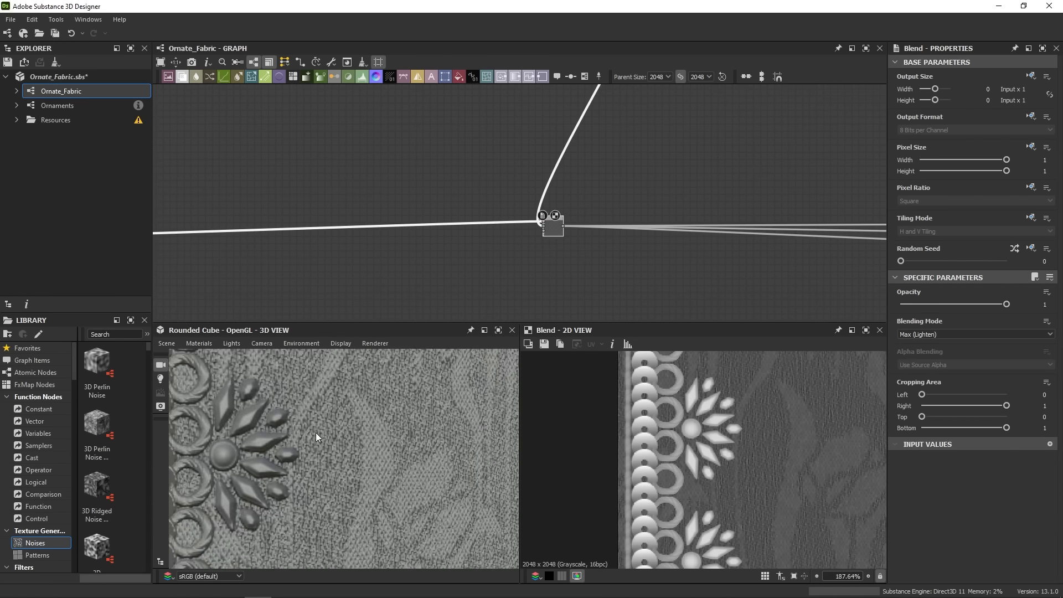
pyautogui.moveTo(316, 433)
pyautogui.mouseDown()
pyautogui.moveTo(326, 426)
pyautogui.moveTo(305, 431)
pyautogui.moveTo(333, 421)
pyautogui.moveTo(327, 447)
pyautogui.mouseUp()
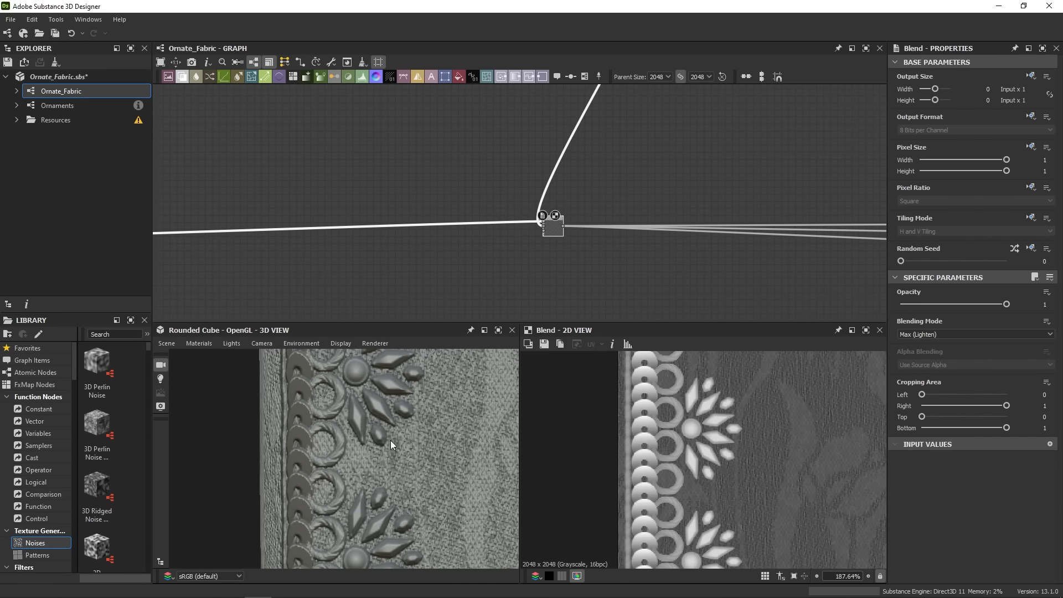
# Set the hexagon polygon's Scale to 0.94 and fine-tune the white output level of the gem outline Levels.
pyautogui.scroll(-8, 452, 264)
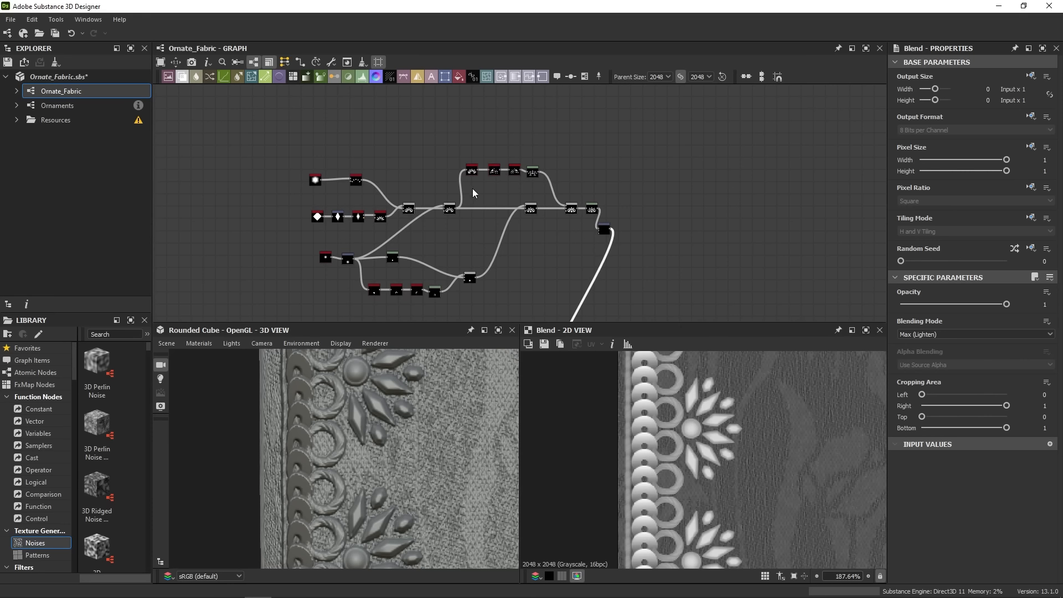
pyautogui.click(315, 182)
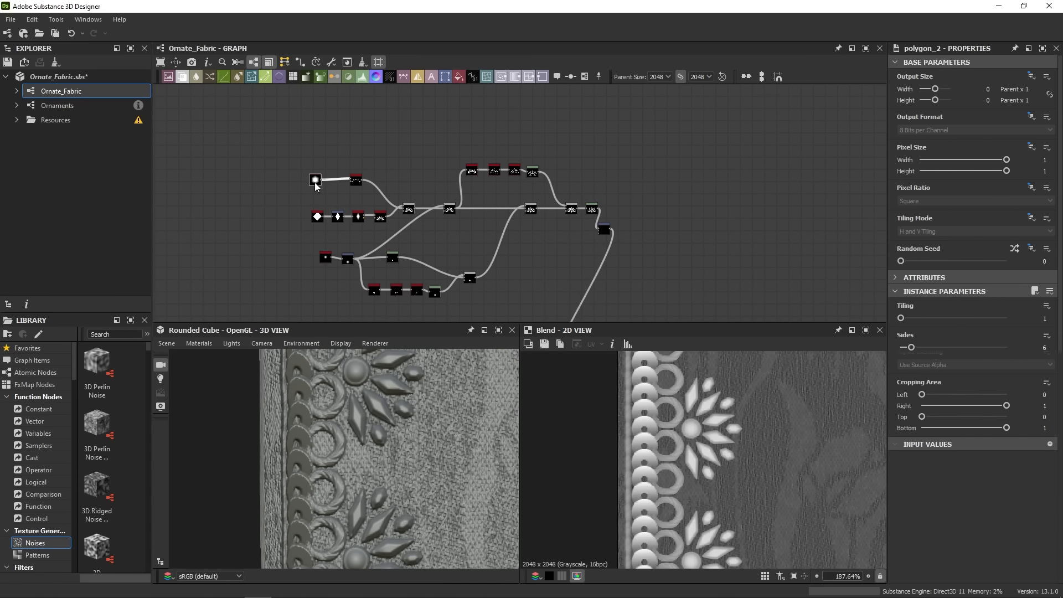
pyautogui.moveTo(986, 376); pyautogui.dragTo(999, 376)
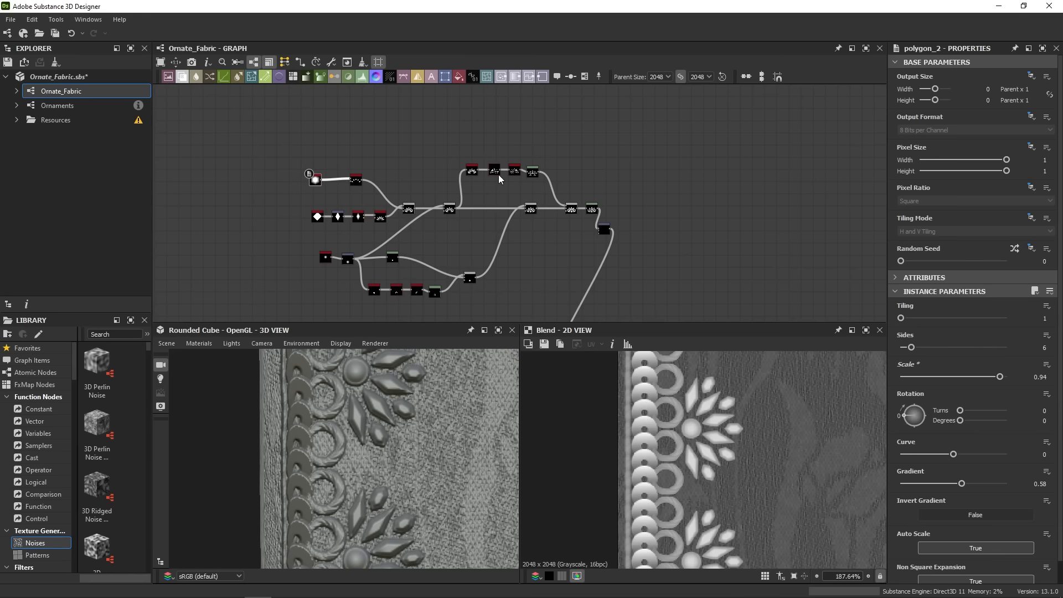
pyautogui.click(531, 172)
pyautogui.moveTo(1034, 419); pyautogui.dragTo(1033, 420)
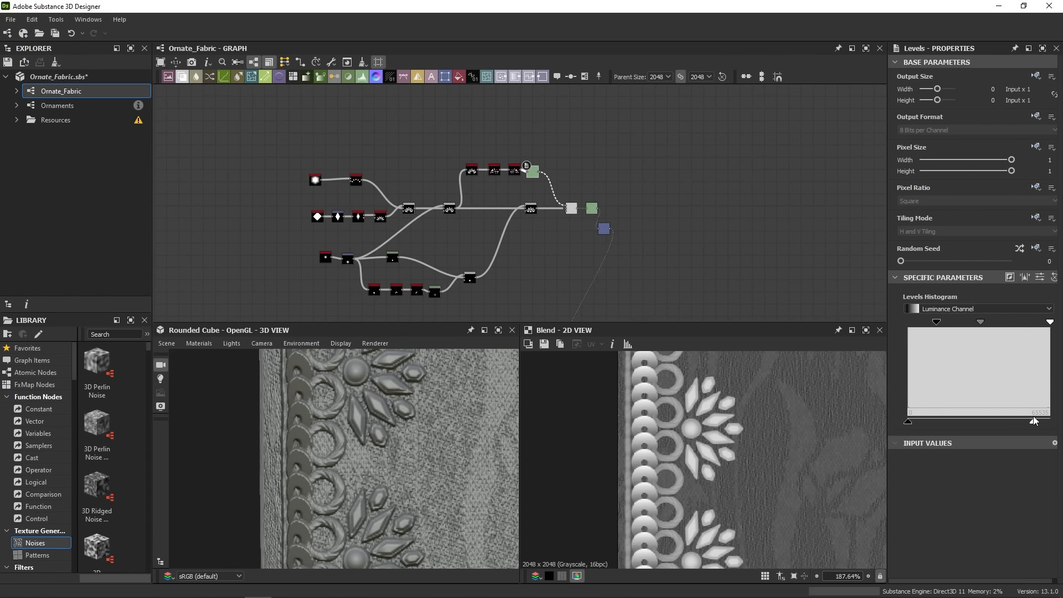
# Set the gem outline Threshold to 0.45 and check the ornament on the cube.
pyautogui.scroll(5, 452, 164)
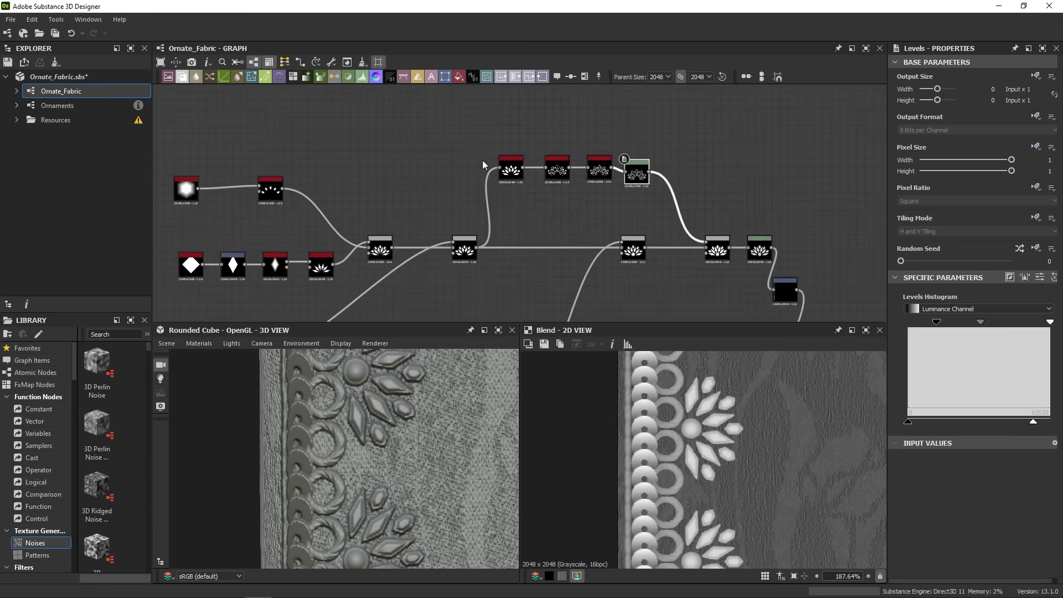
pyautogui.click(513, 180)
pyautogui.moveTo(958, 320); pyautogui.dragTo(948, 319)
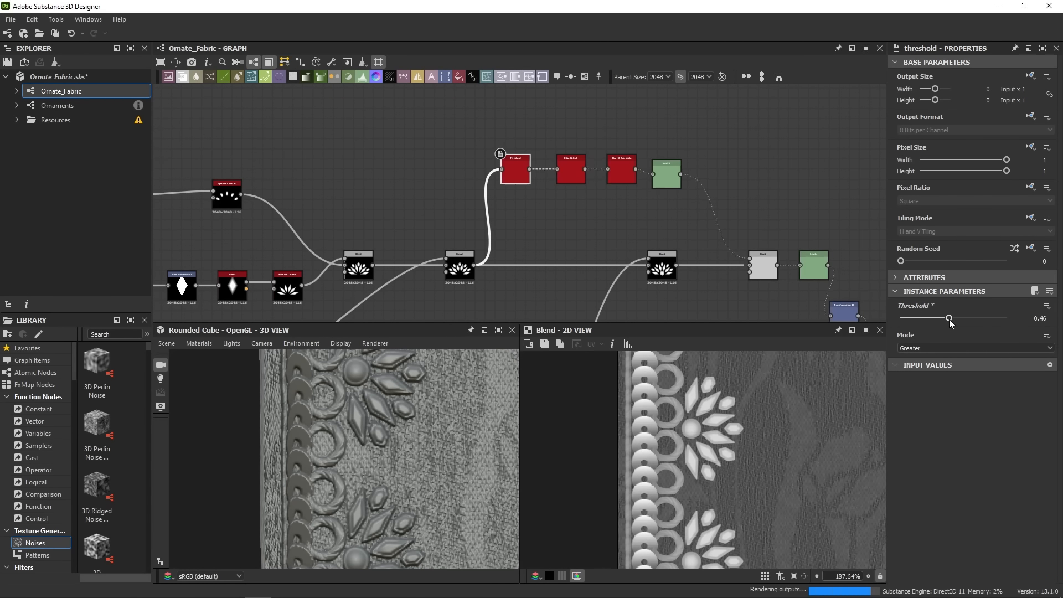
pyautogui.moveTo(343, 459); pyautogui.dragTo(316, 475)
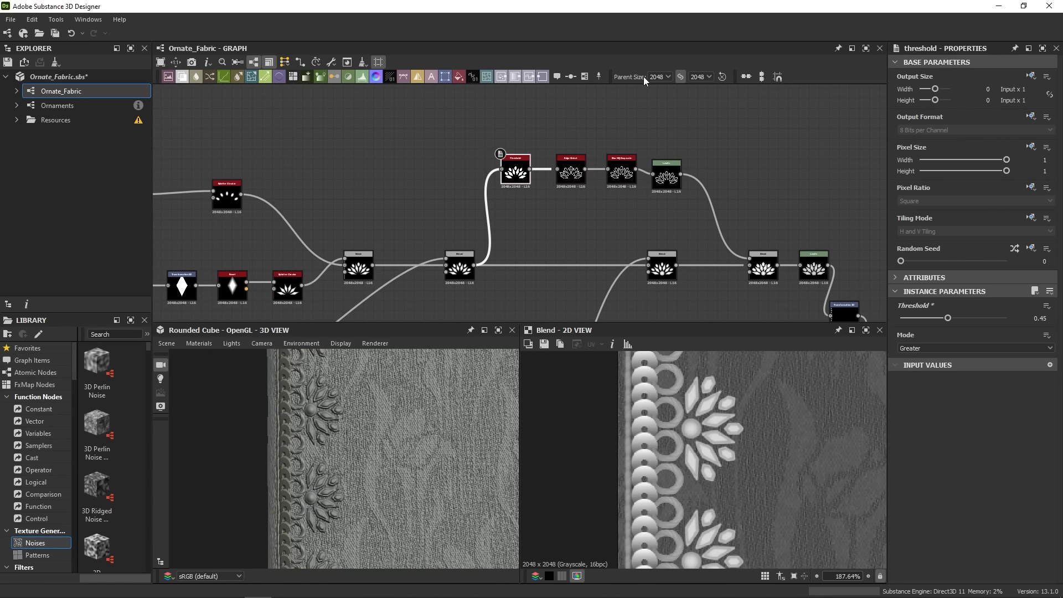
# Set the graph's parent size to 4096 and check the ornament on the cube under different lighting.
pyautogui.click(657, 77)
pyautogui.click(657, 147)
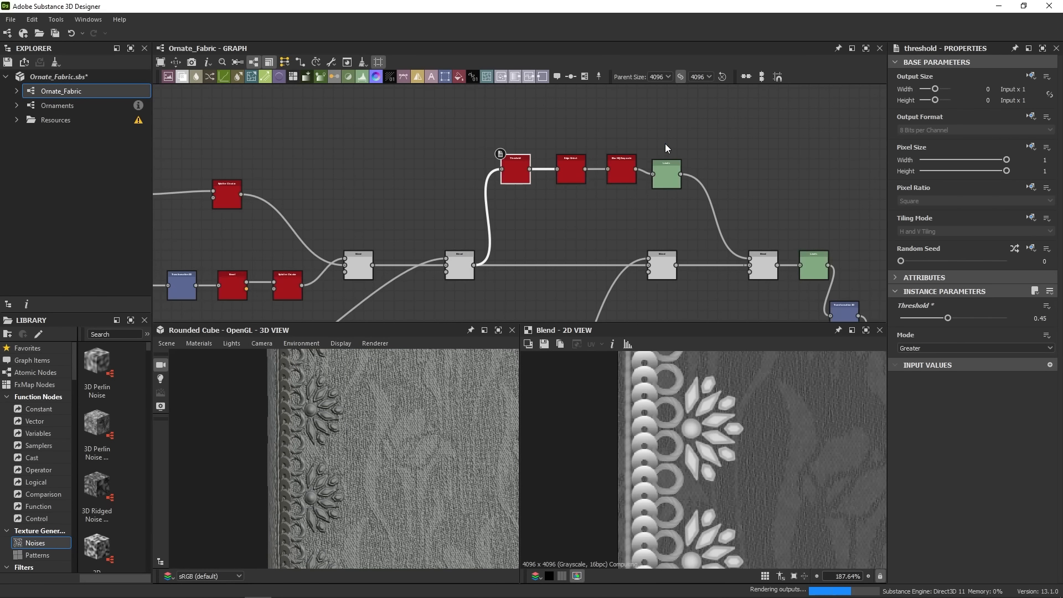
pyautogui.keyDown('ctrl'); pyautogui.keyDown('shift'); pyautogui.moveTo(271, 472); pyautogui.dragTo(356, 492, button='right'); pyautogui.keyUp('shift'); pyautogui.keyUp('ctrl')
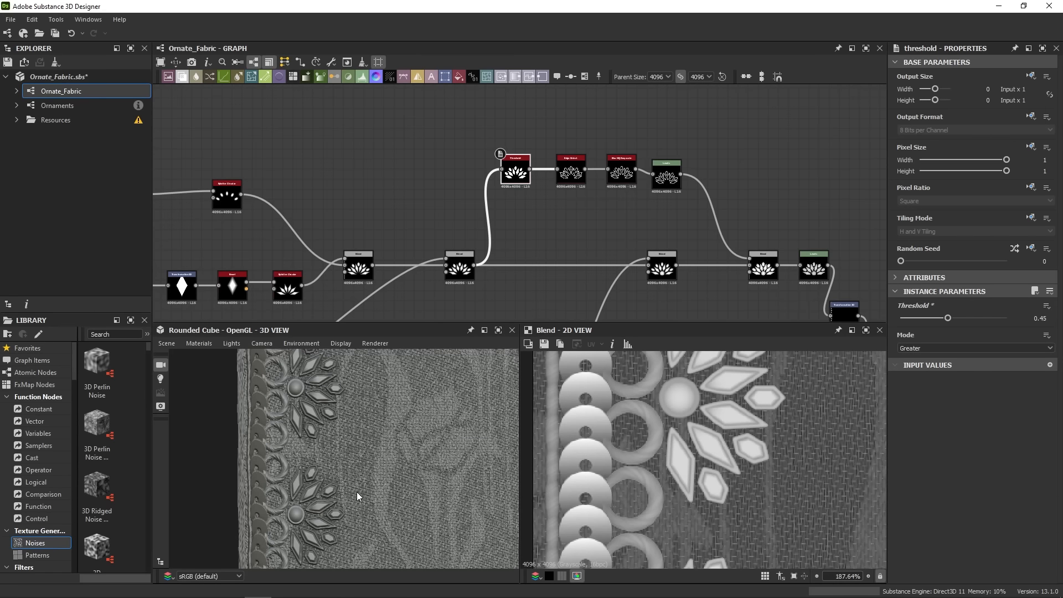
# Move the ornament Blend further along the main line and enclose all the gem ornament nodes in a frame.
pyautogui.scroll(-7, 460, 255)
pyautogui.moveTo(459, 255); pyautogui.dragTo(506, 167, button='middle')
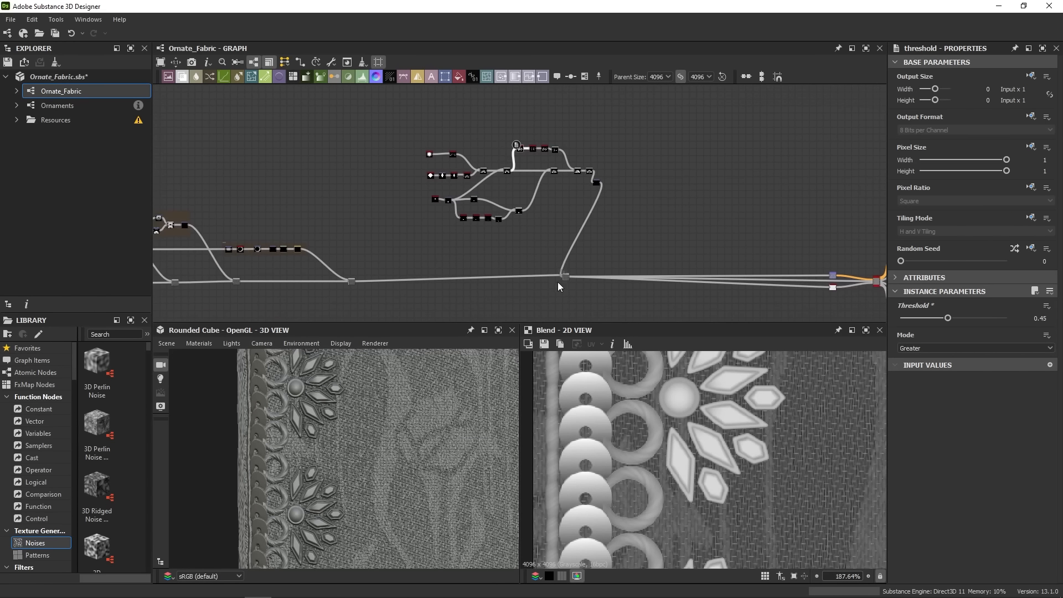
pyautogui.scroll(1, 555, 275)
pyautogui.moveTo(567, 274); pyautogui.dragTo(662, 275)
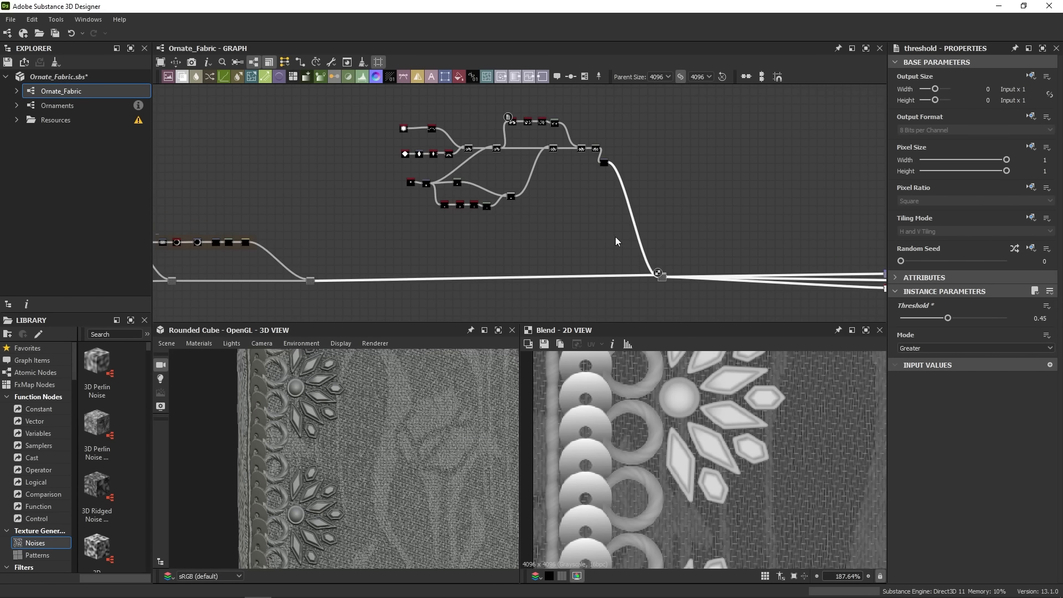
pyautogui.moveTo(371, 98); pyautogui.dragTo(615, 221)
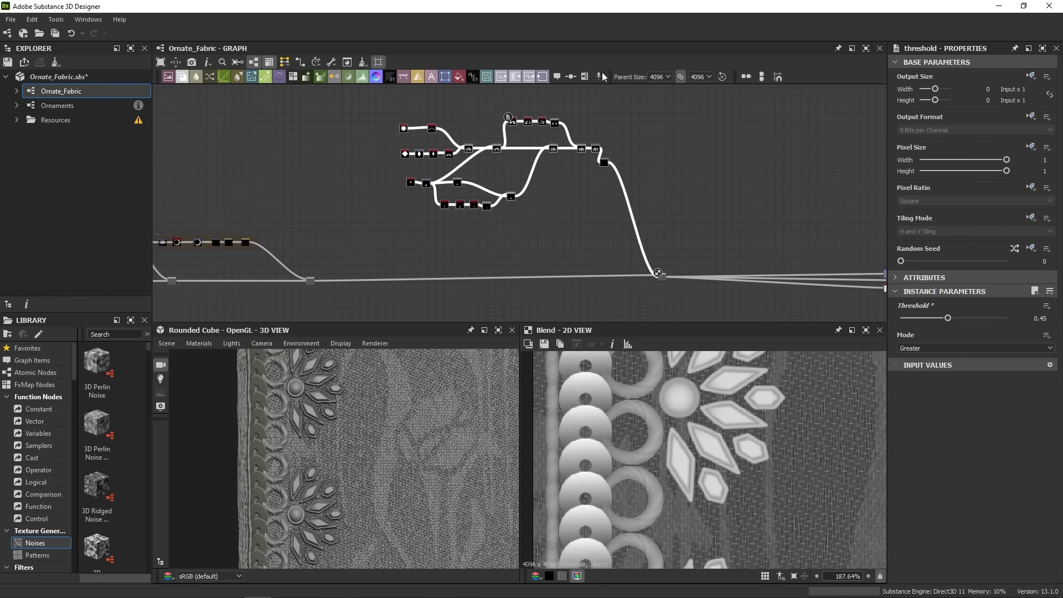
pyautogui.click(585, 77)
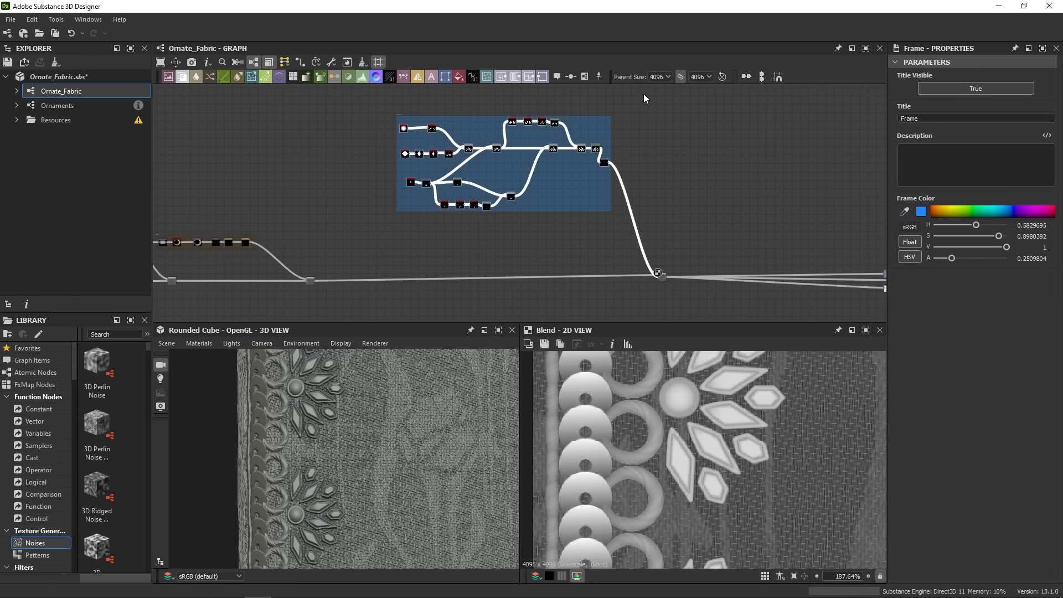